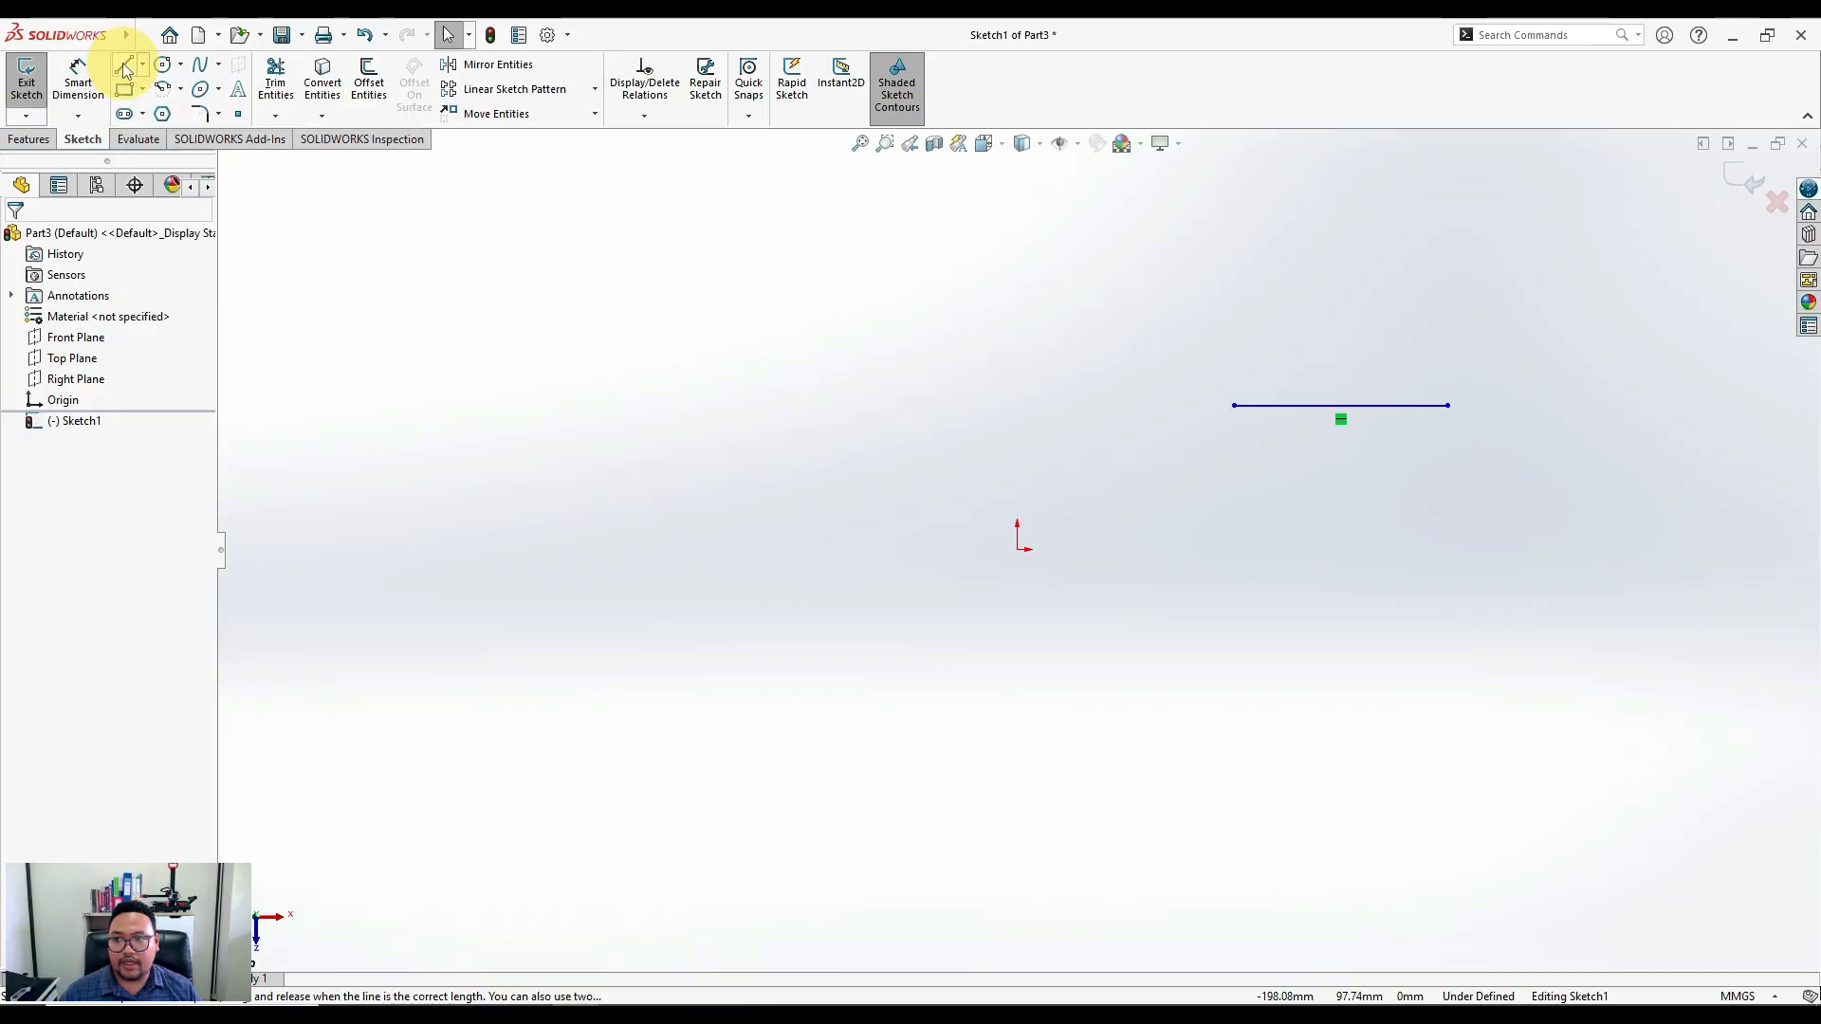
Sketch a horizontal line about 59 mm long, starting at the origin and extending to the right
{"action": "left_click", "coordinate": [124, 65]}
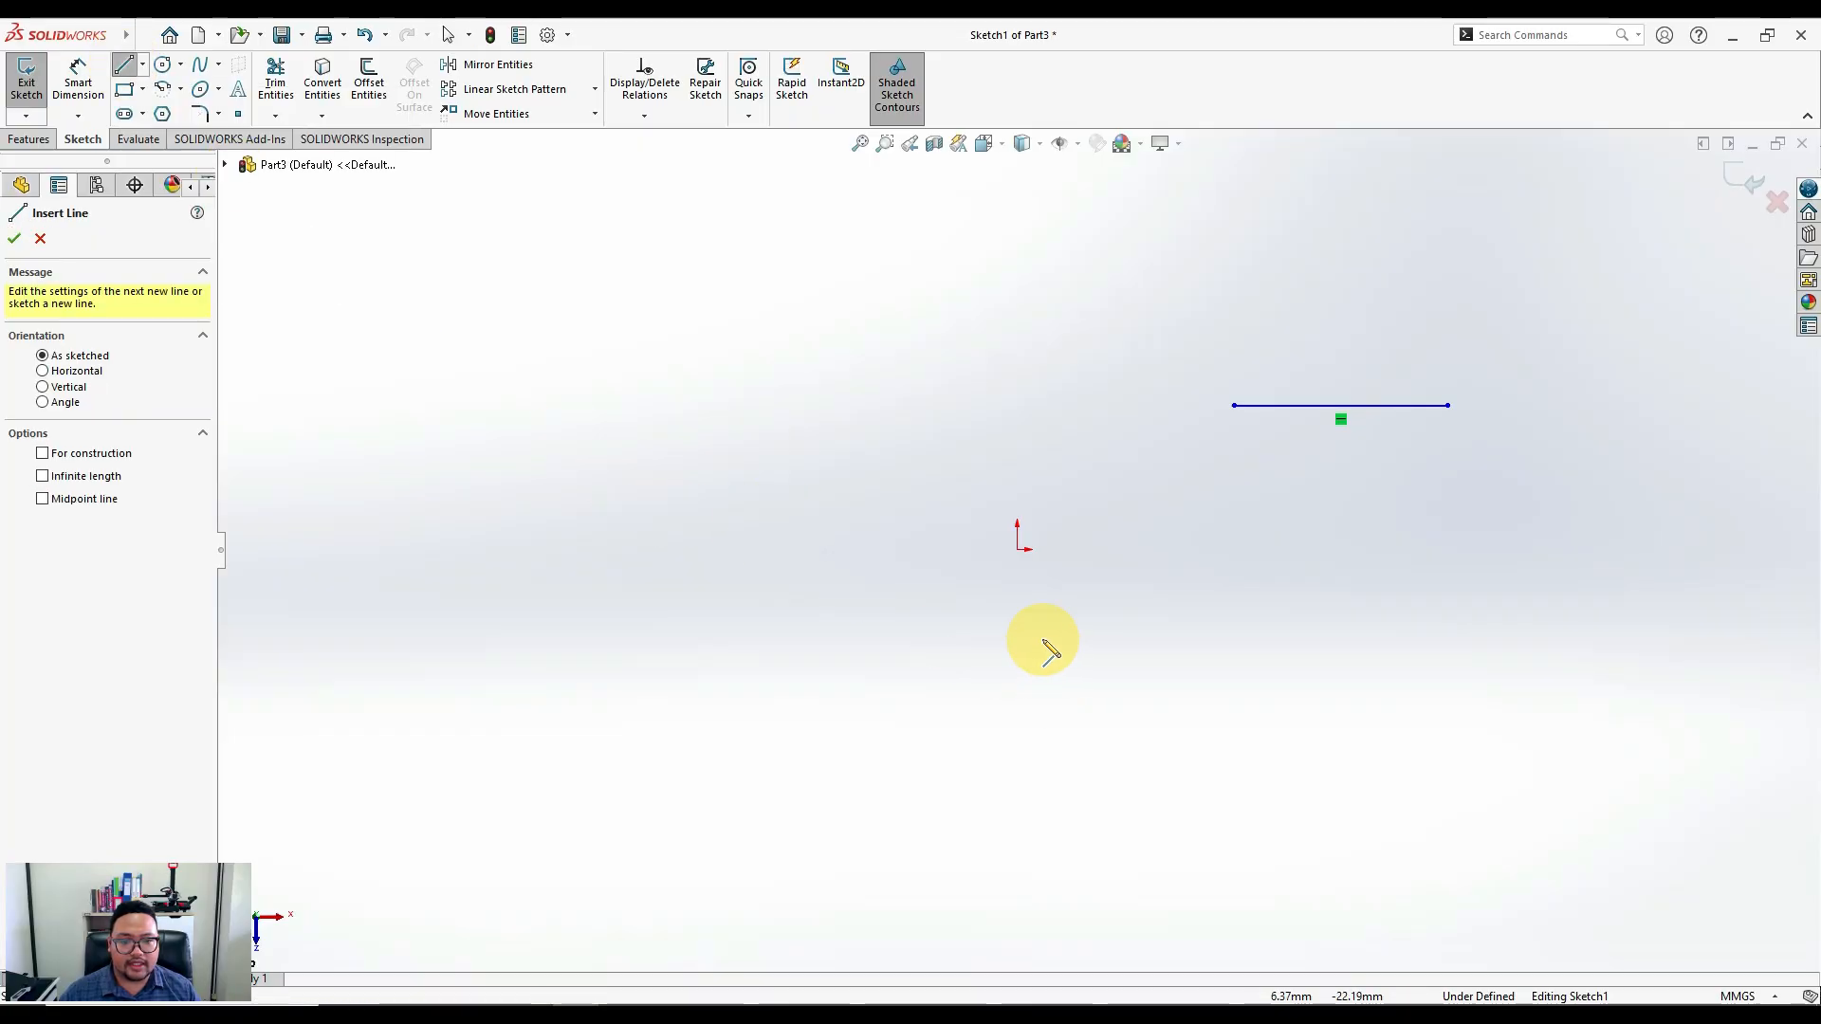
{"action": "left_click", "coordinate": [1018, 550]}
{"action": "left_click", "coordinate": [1254, 550]}
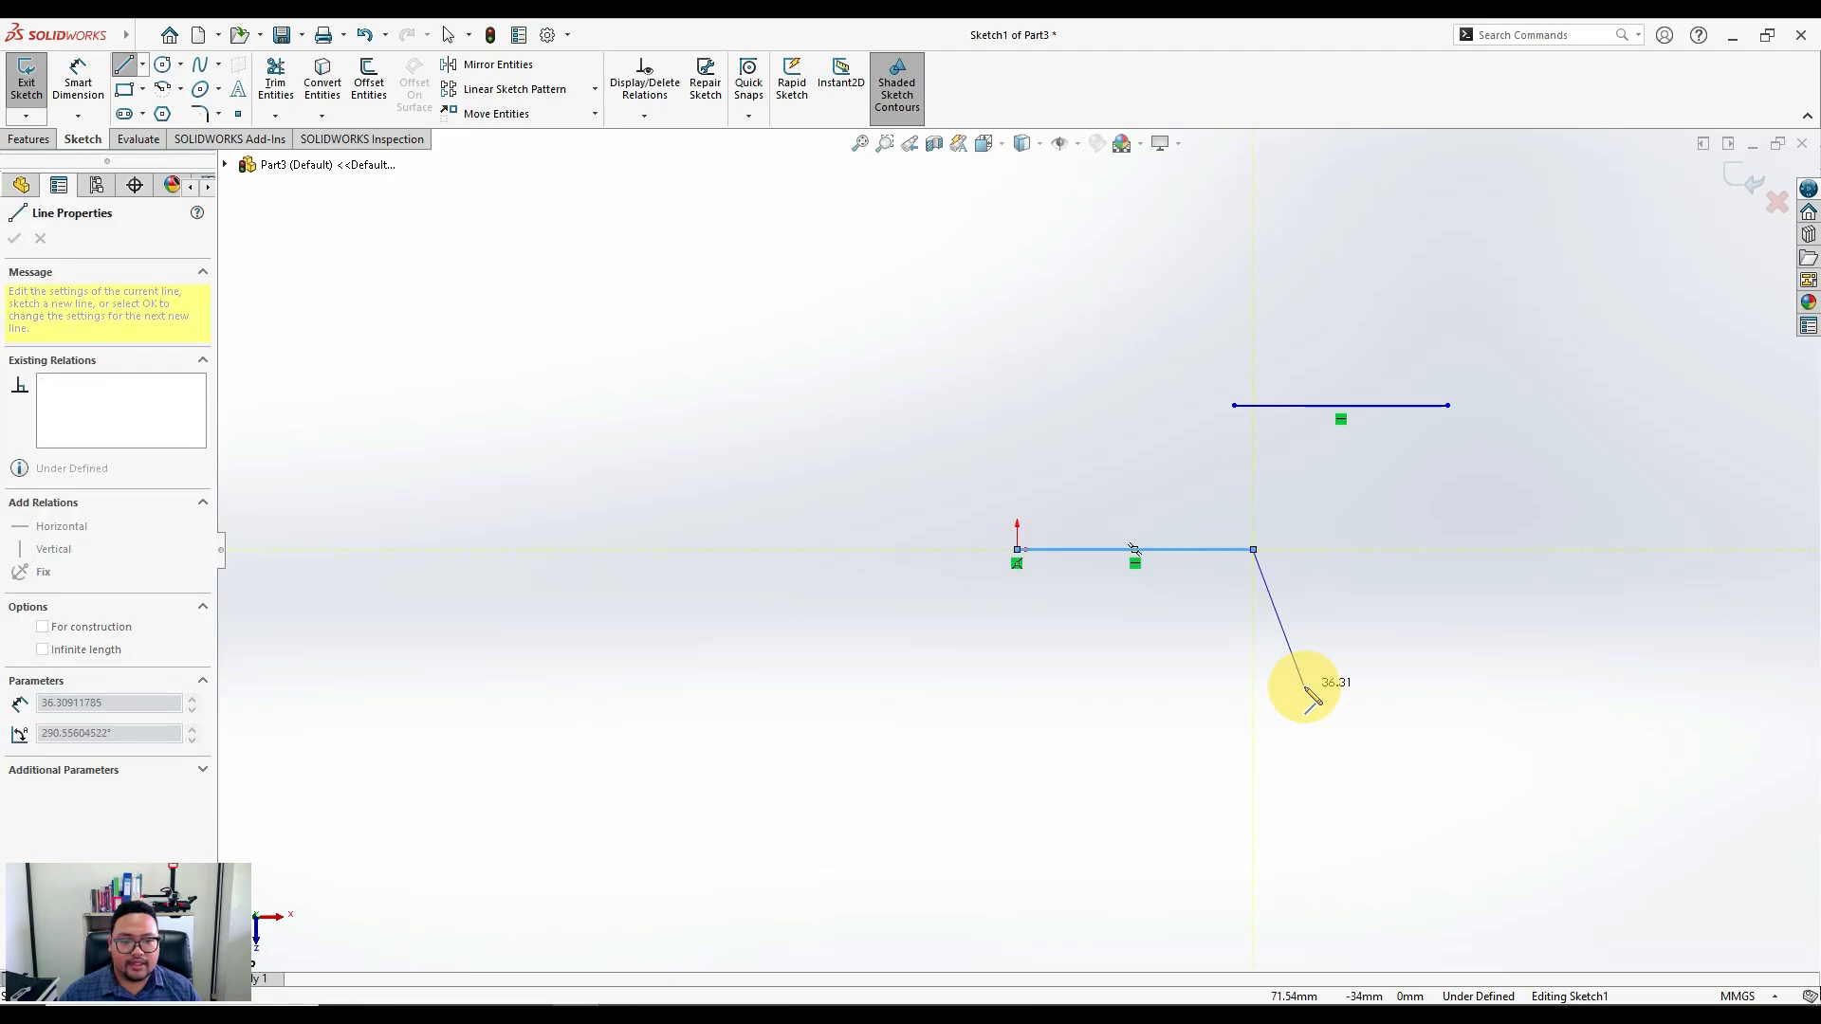
{"action": "key", "text": "Escape"}
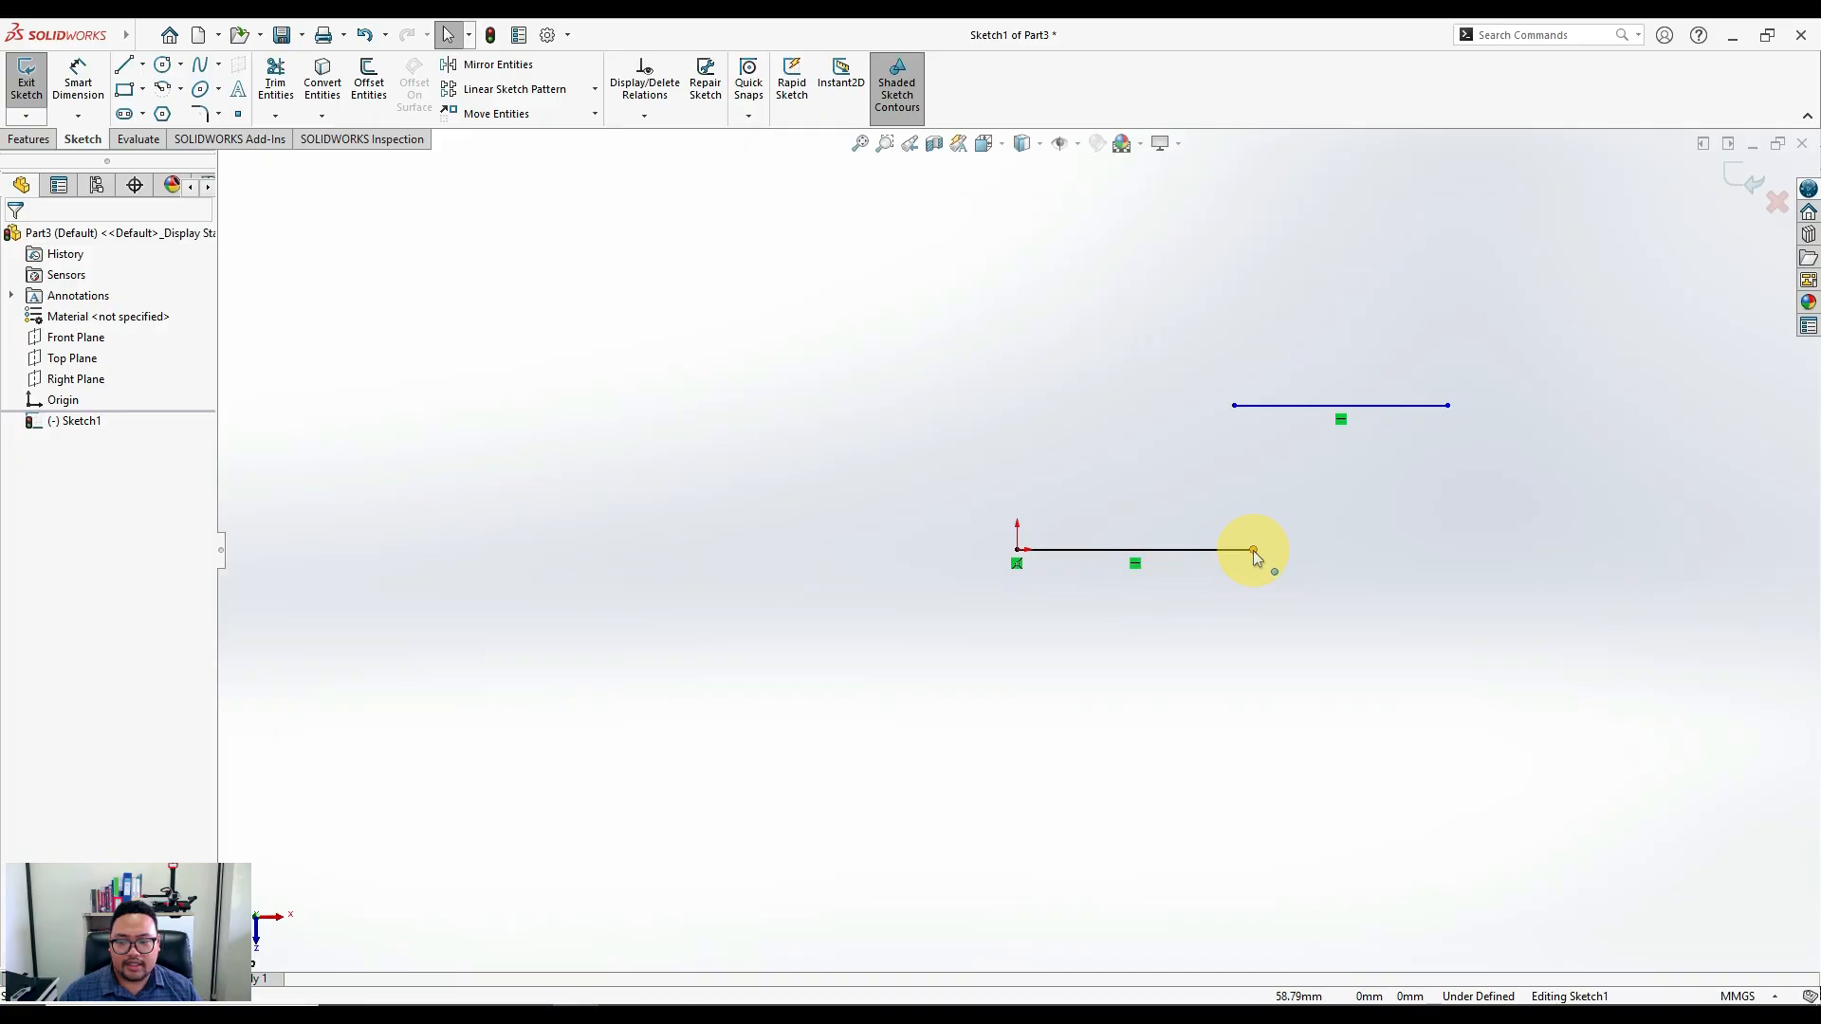
Move the free endpoint of the origin line along its axis to shorten the line to about 51.5 mm
{"action": "left_click_drag", "start_coordinate": [1254, 551], "coordinate": [1182, 528]}
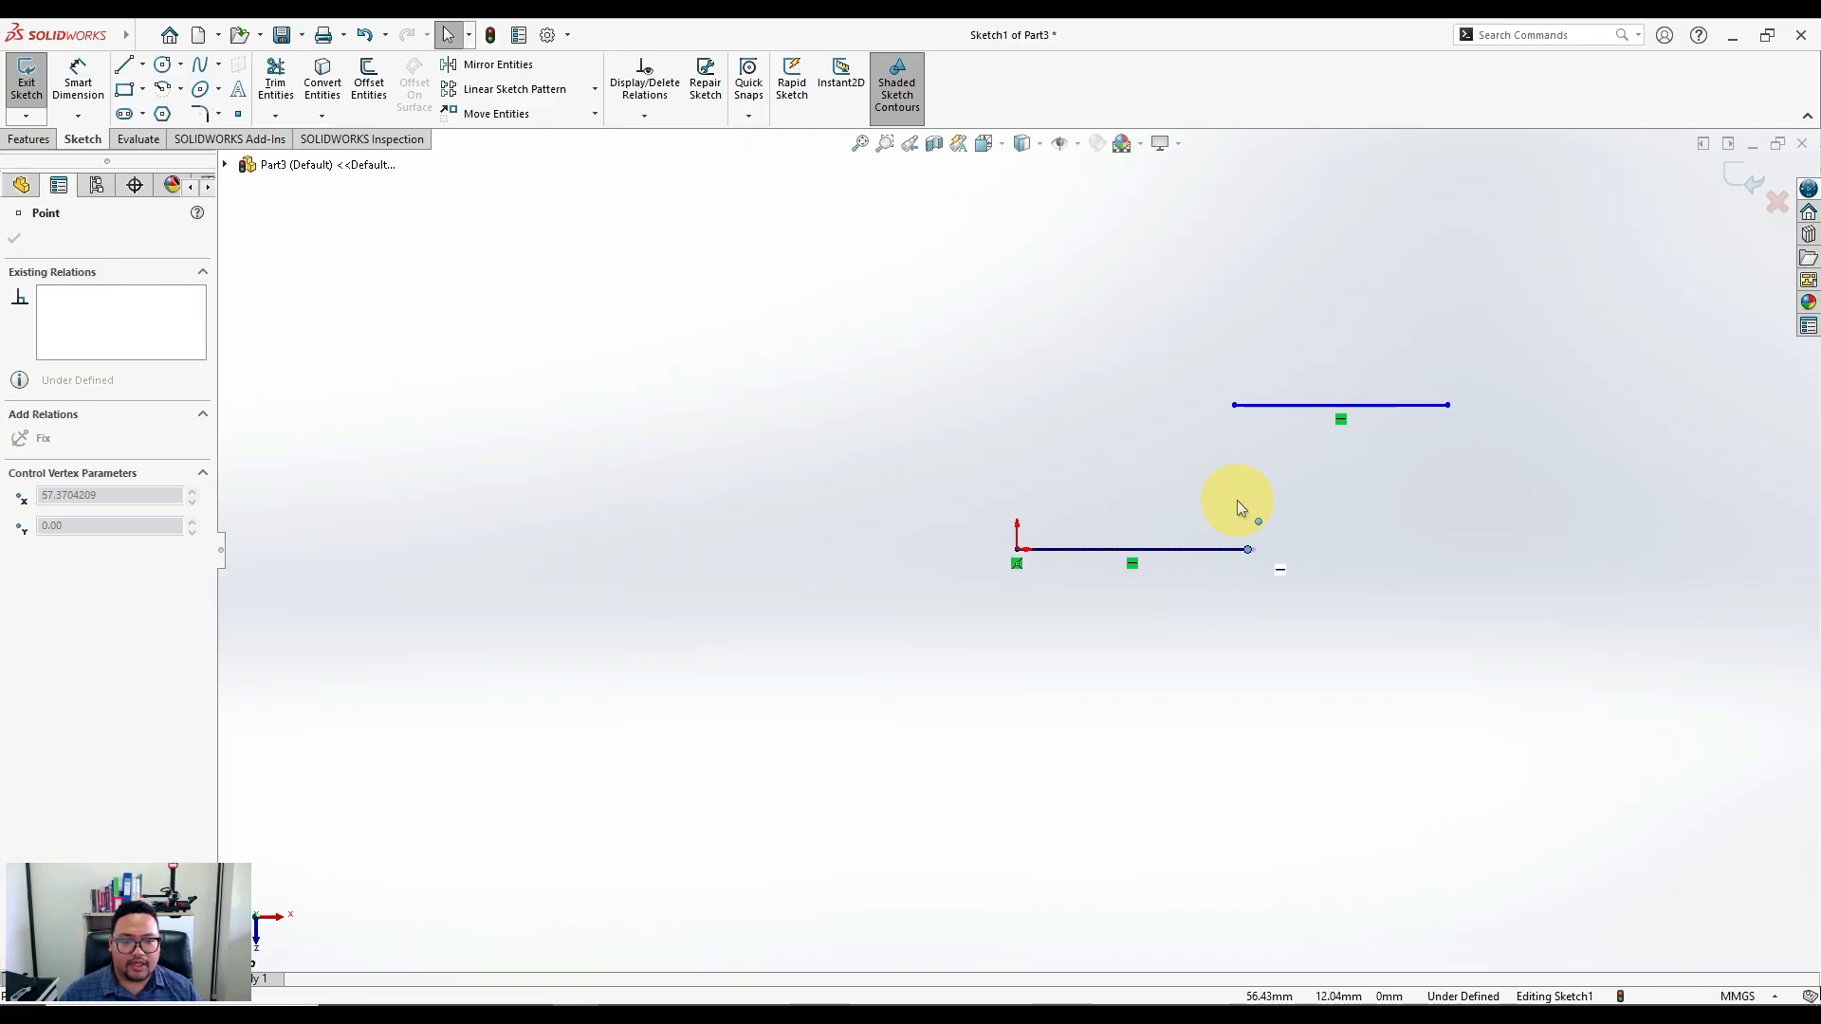
{"action": "left_click_drag", "start_coordinate": [1363, 525], "coordinate": [1224, 484]}
{"action": "left_click", "coordinate": [1038, 668]}
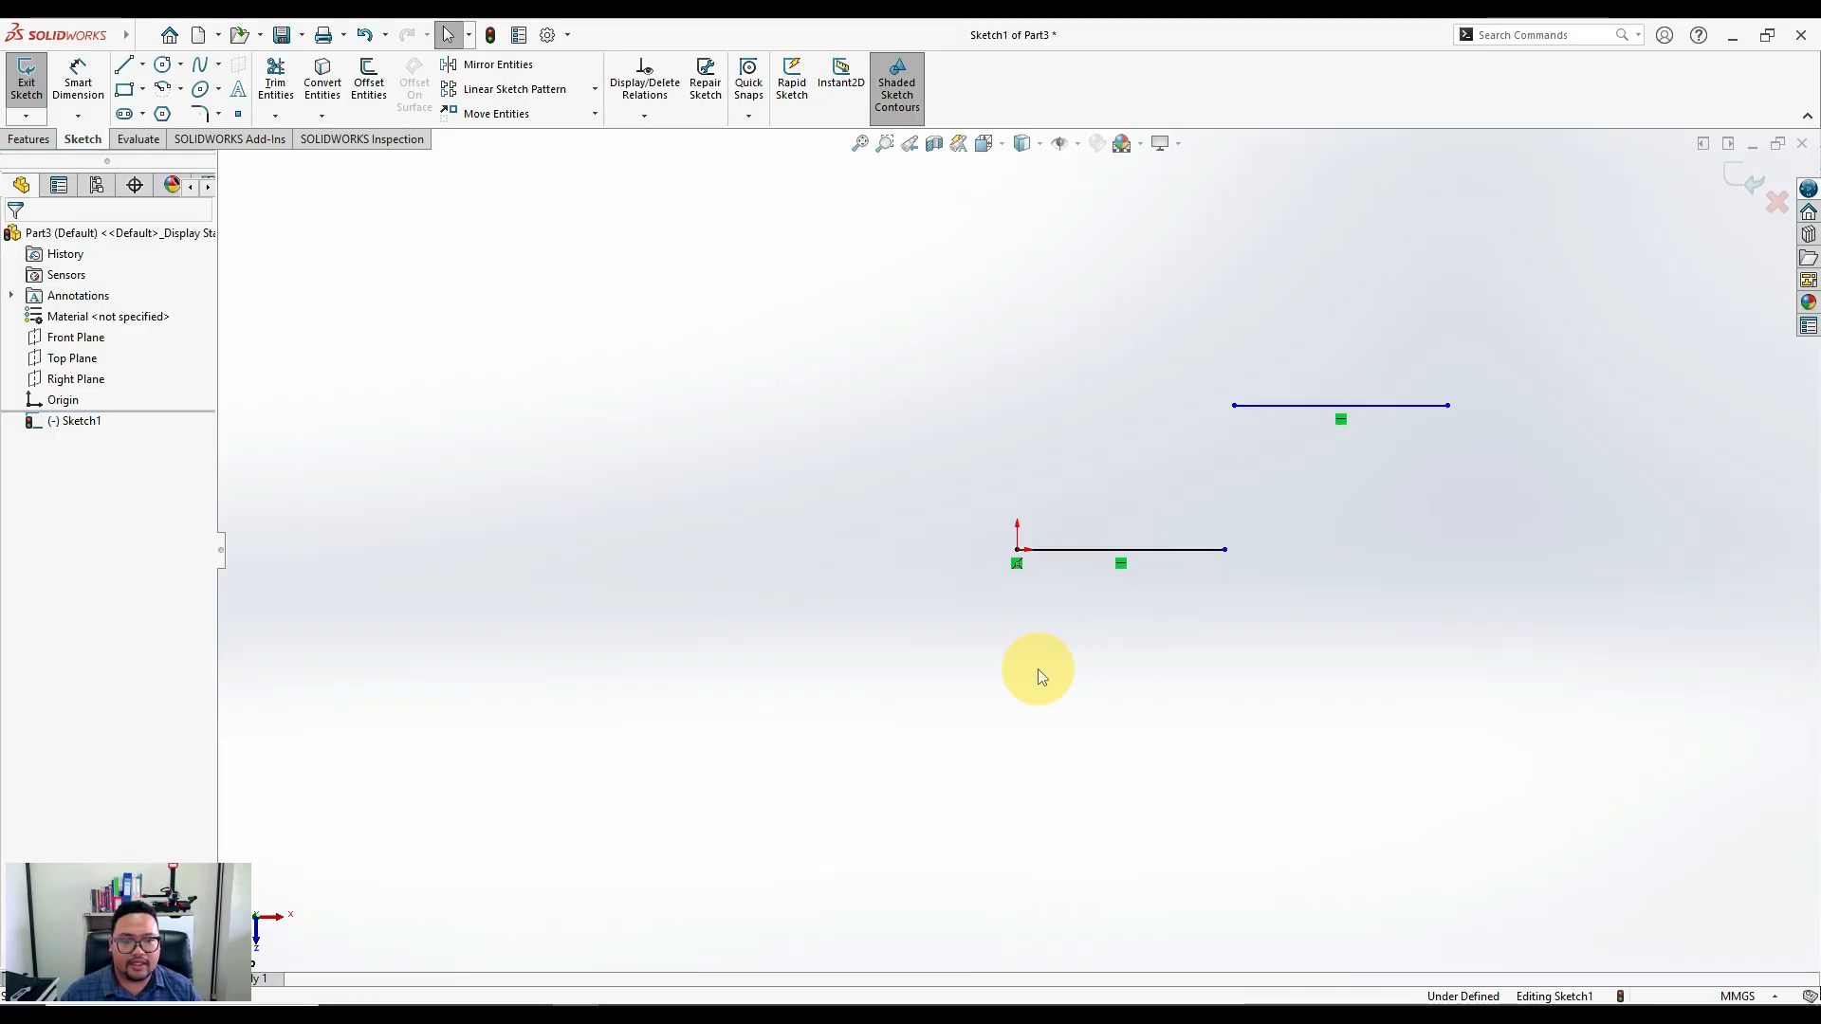
Reposition both endpoints of the upper line so it is about 71 mm long and about 43.4 mm above the origin
{"action": "left_click_drag", "start_coordinate": [1236, 403], "coordinate": [1099, 393]}
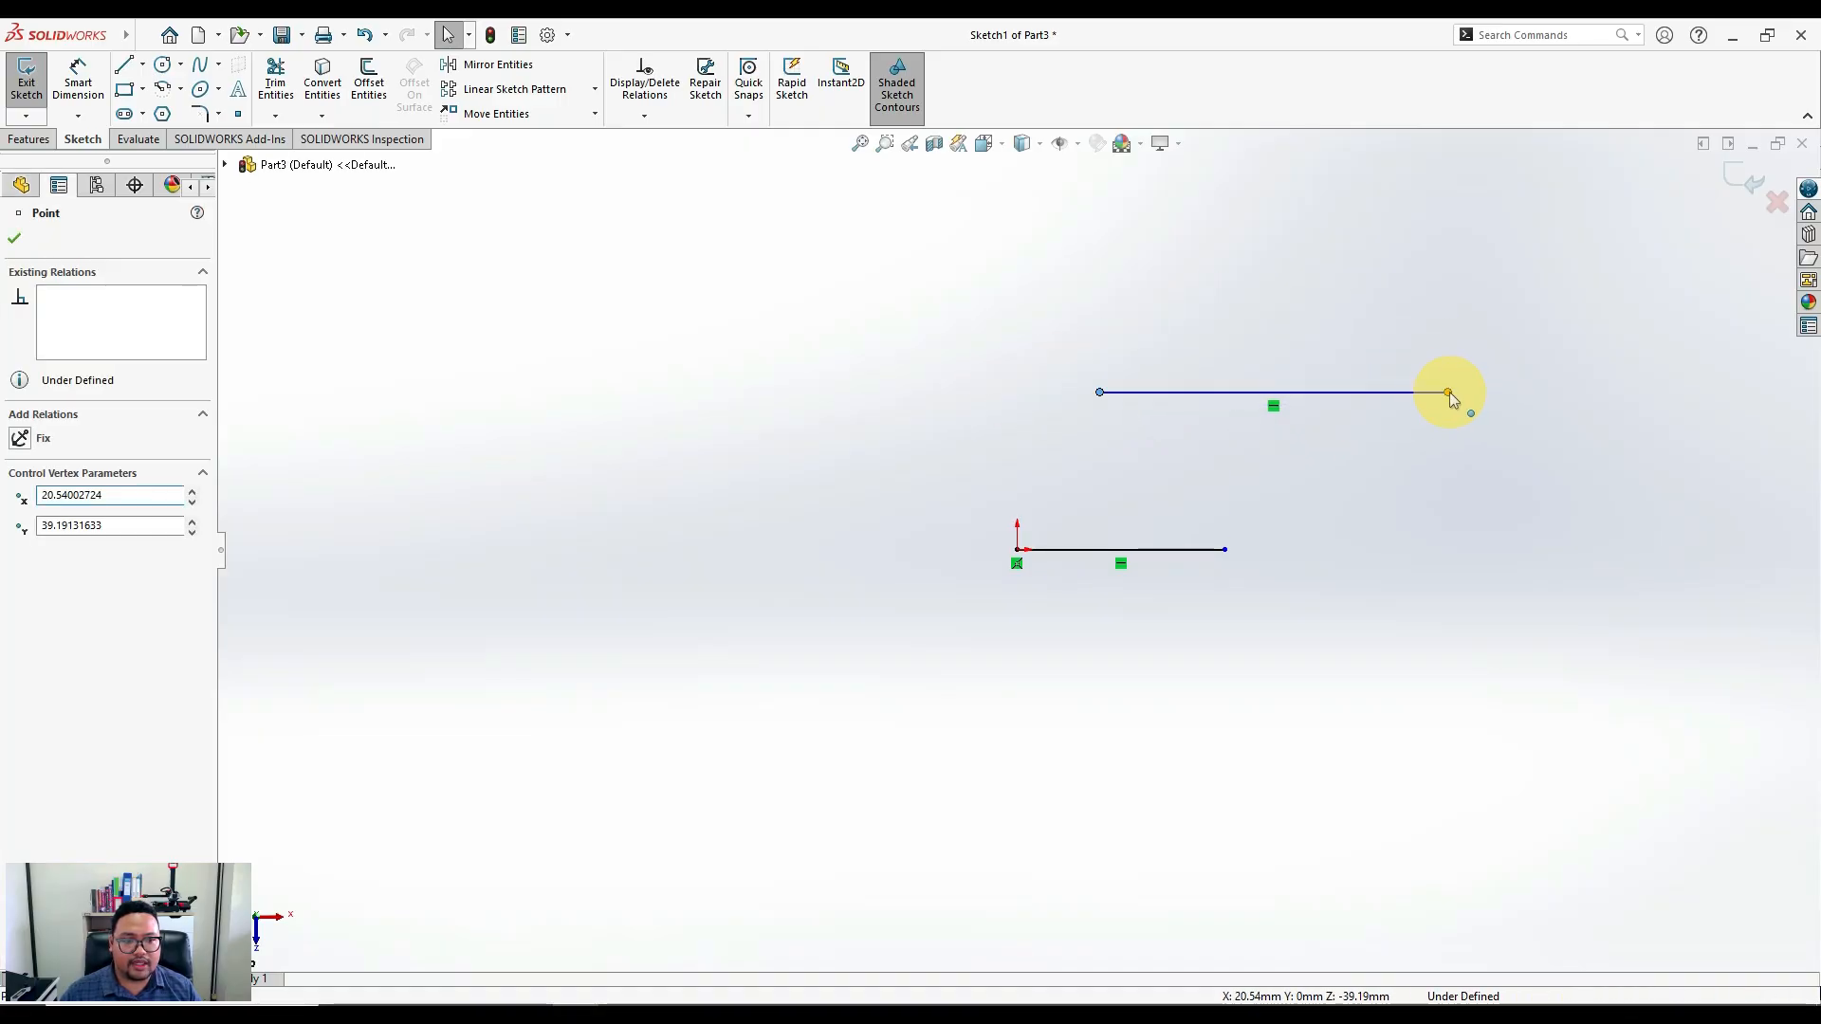
{"action": "left_click_drag", "start_coordinate": [1448, 389], "coordinate": [1383, 366]}
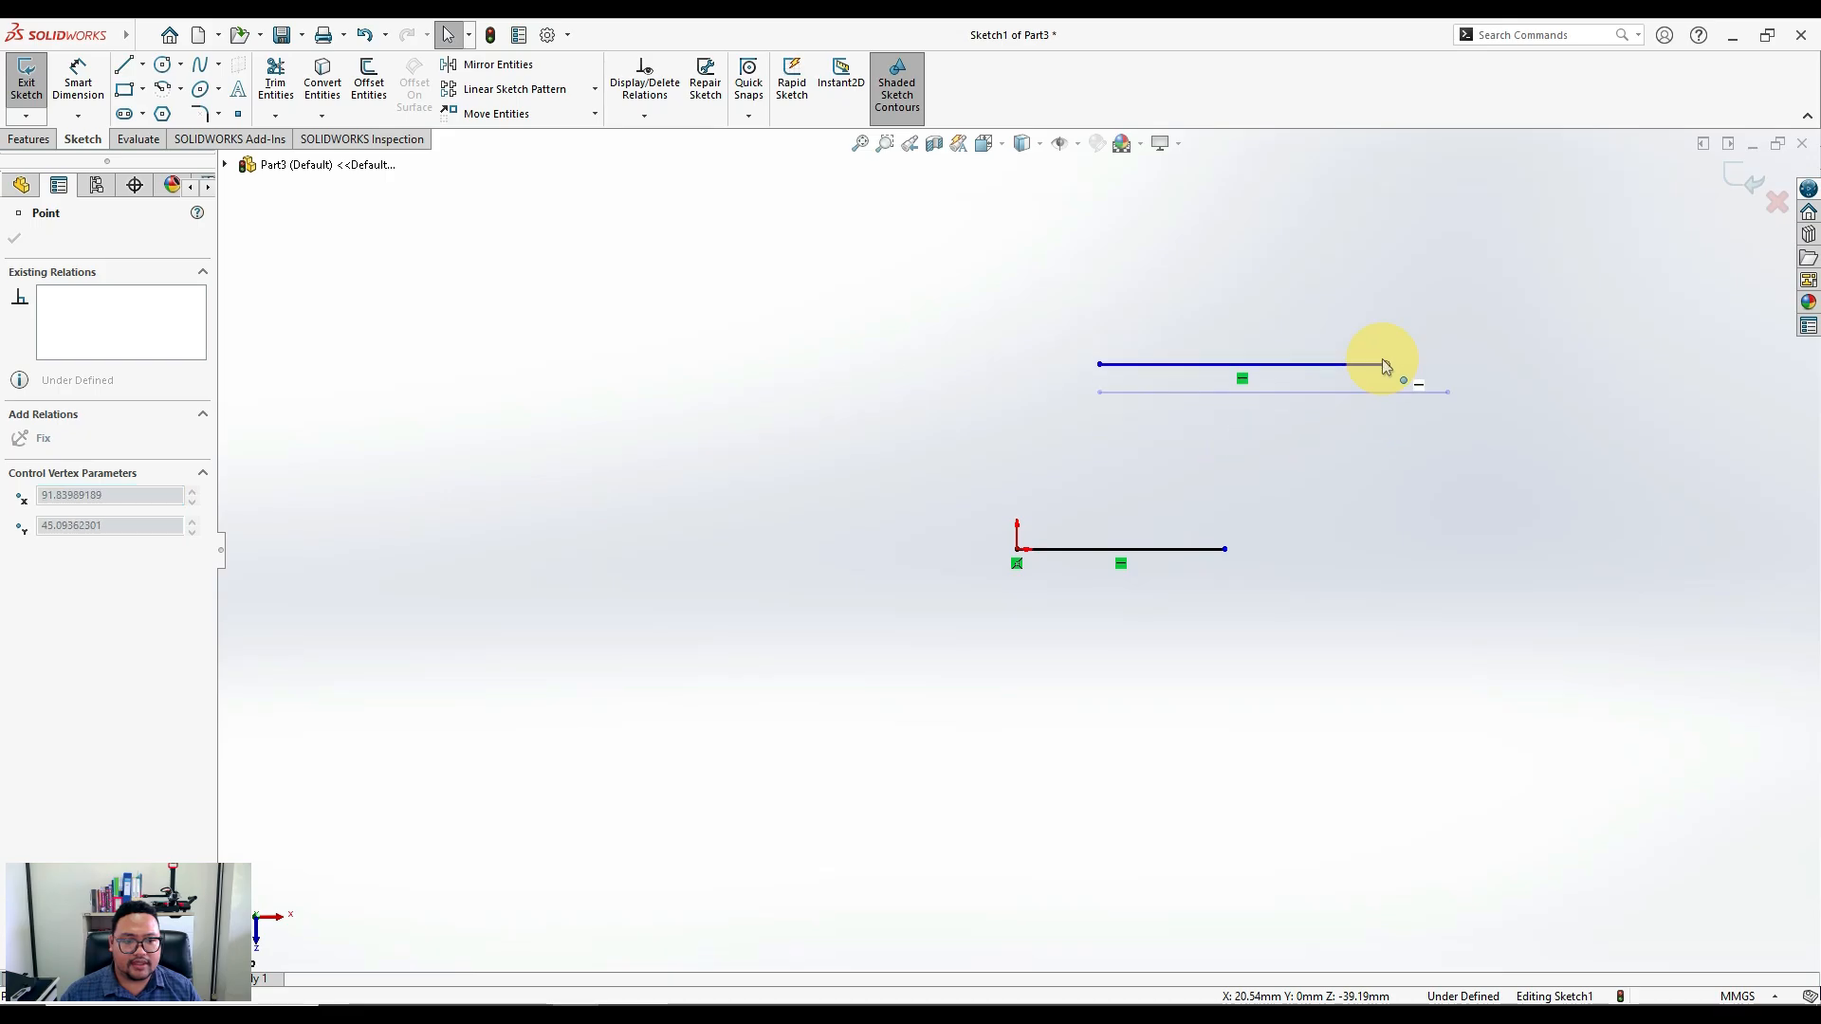
{"action": "left_click_drag", "start_coordinate": [1322, 423], "coordinate": [1385, 376]}
{"action": "left_click", "coordinate": [1393, 546]}
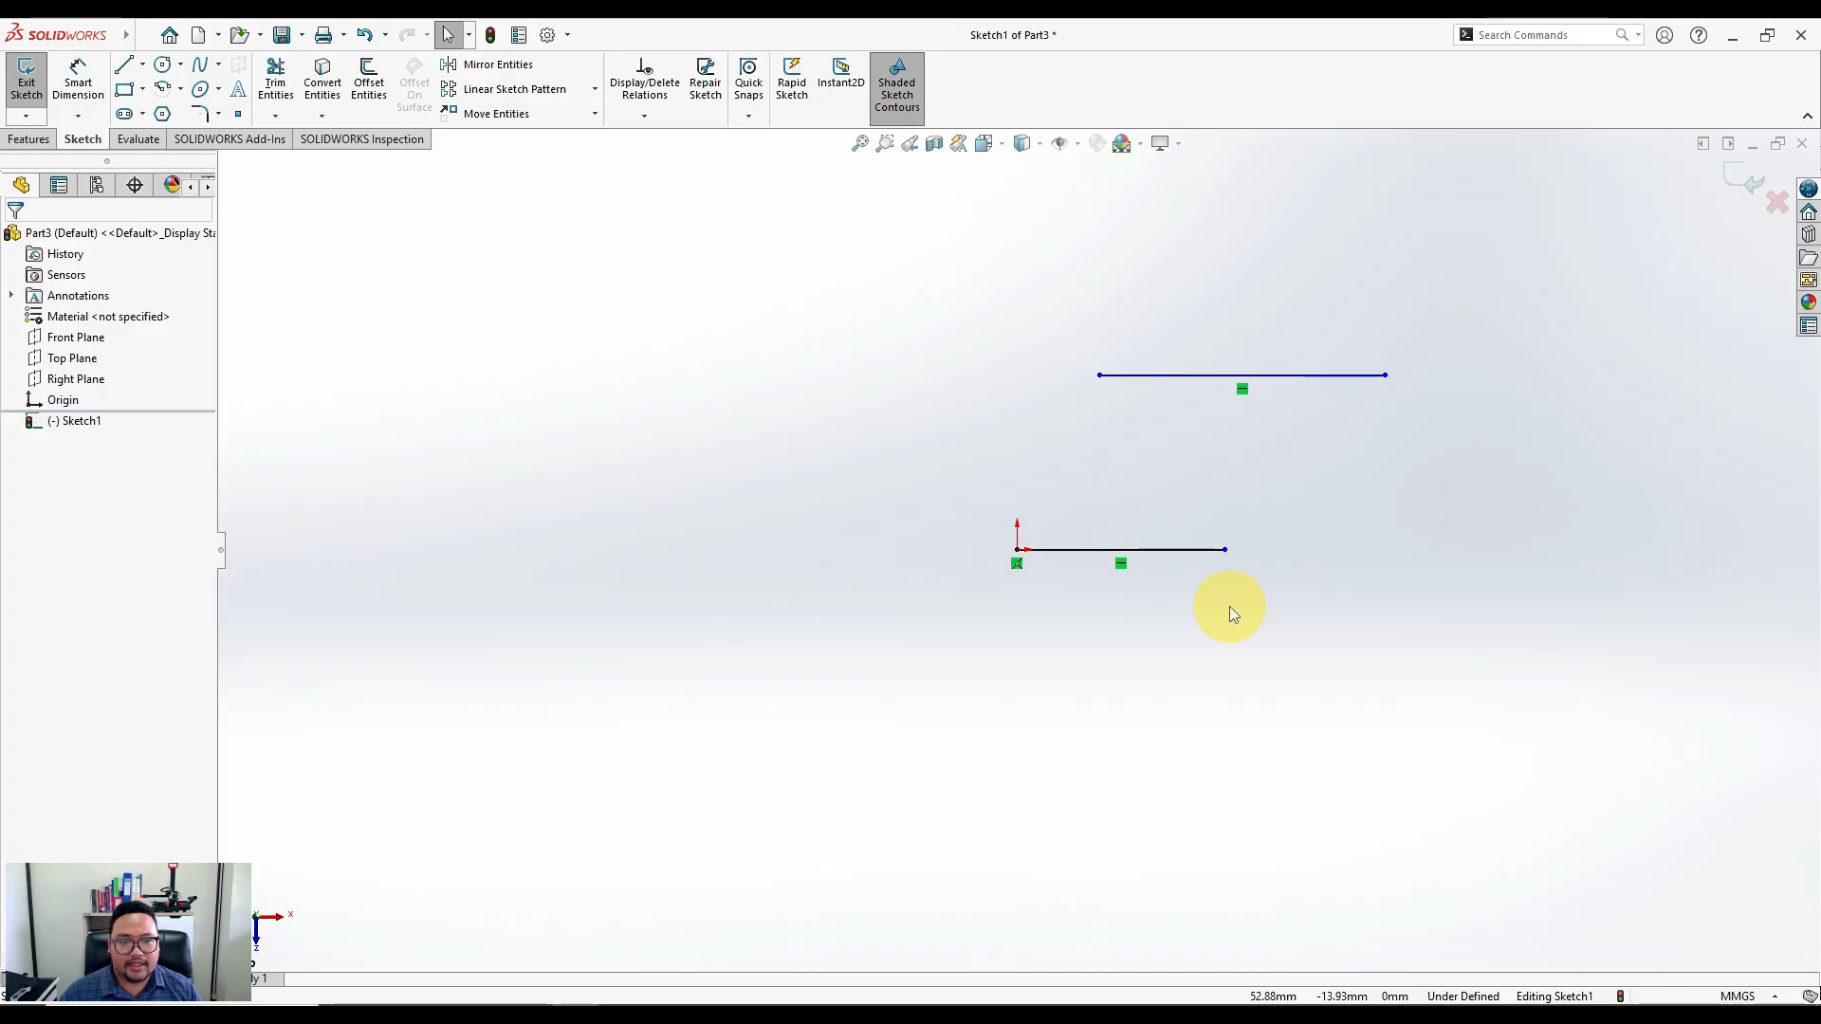
Add a Fix relation to the upper horizontal line
{"action": "left_click", "coordinate": [1270, 376]}
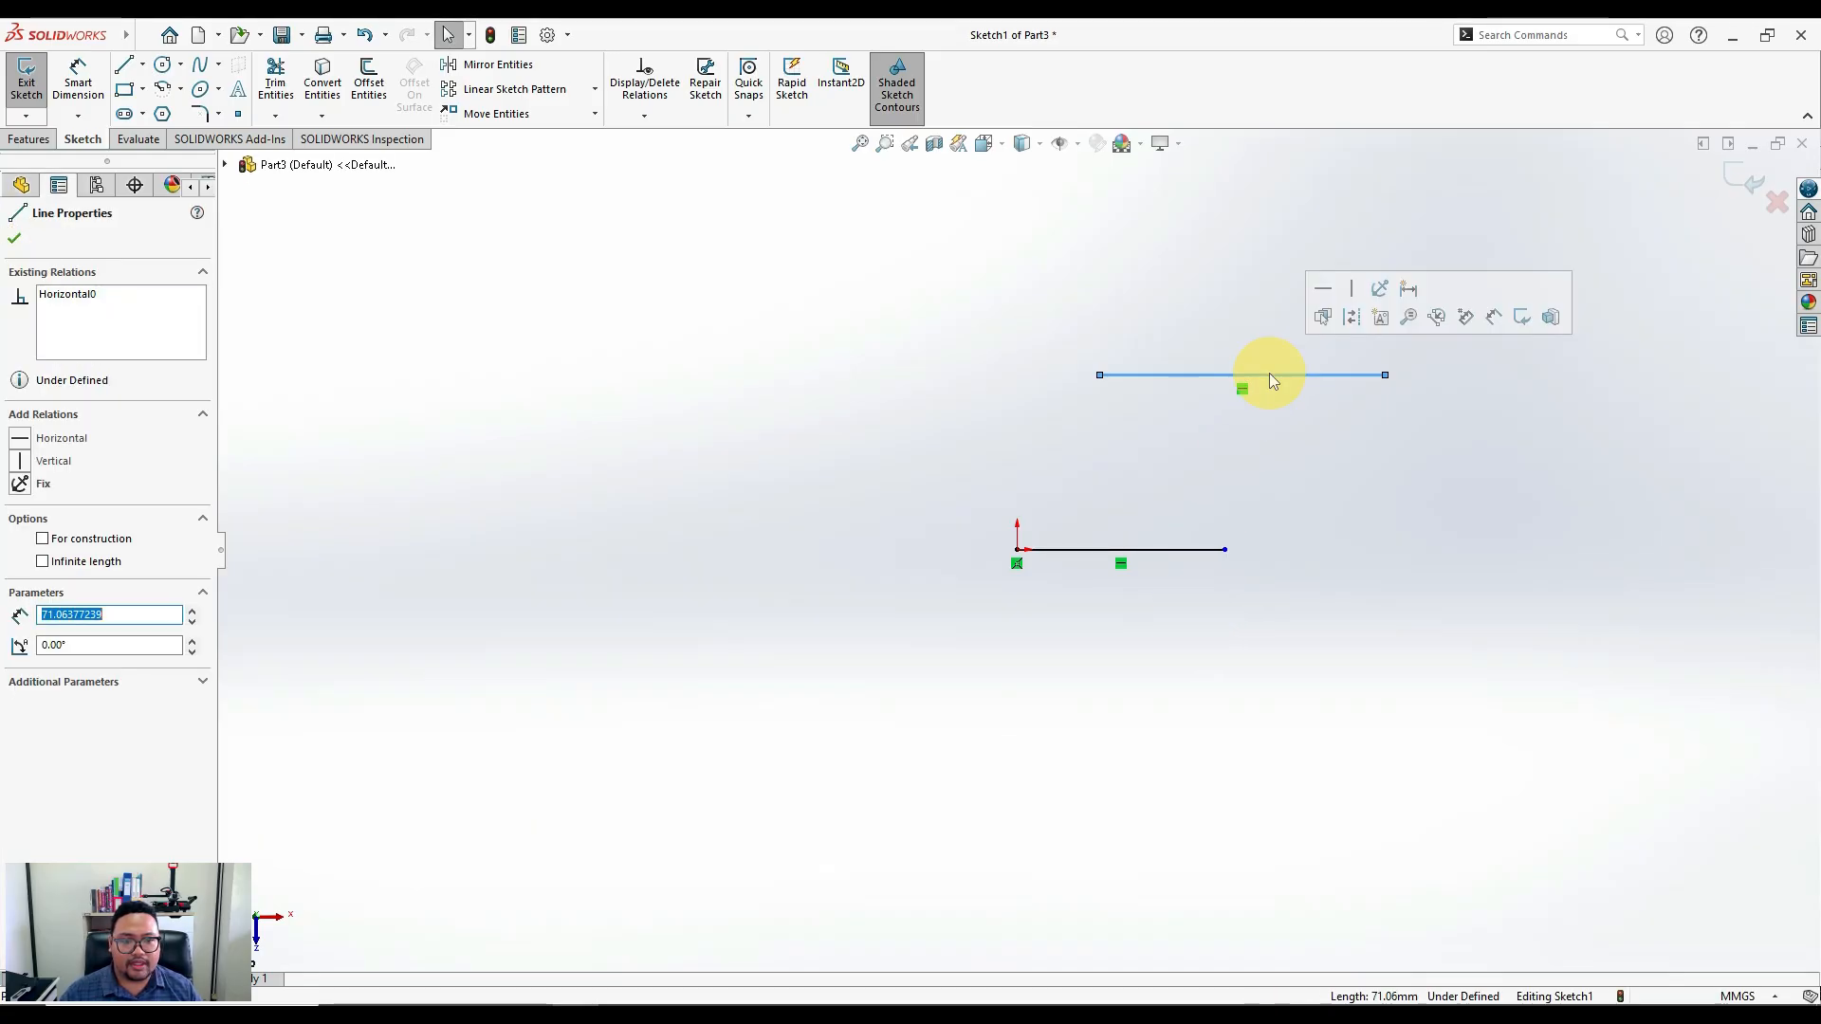
{"action": "left_click", "coordinate": [1380, 292]}
{"action": "left_click", "coordinate": [1410, 523]}
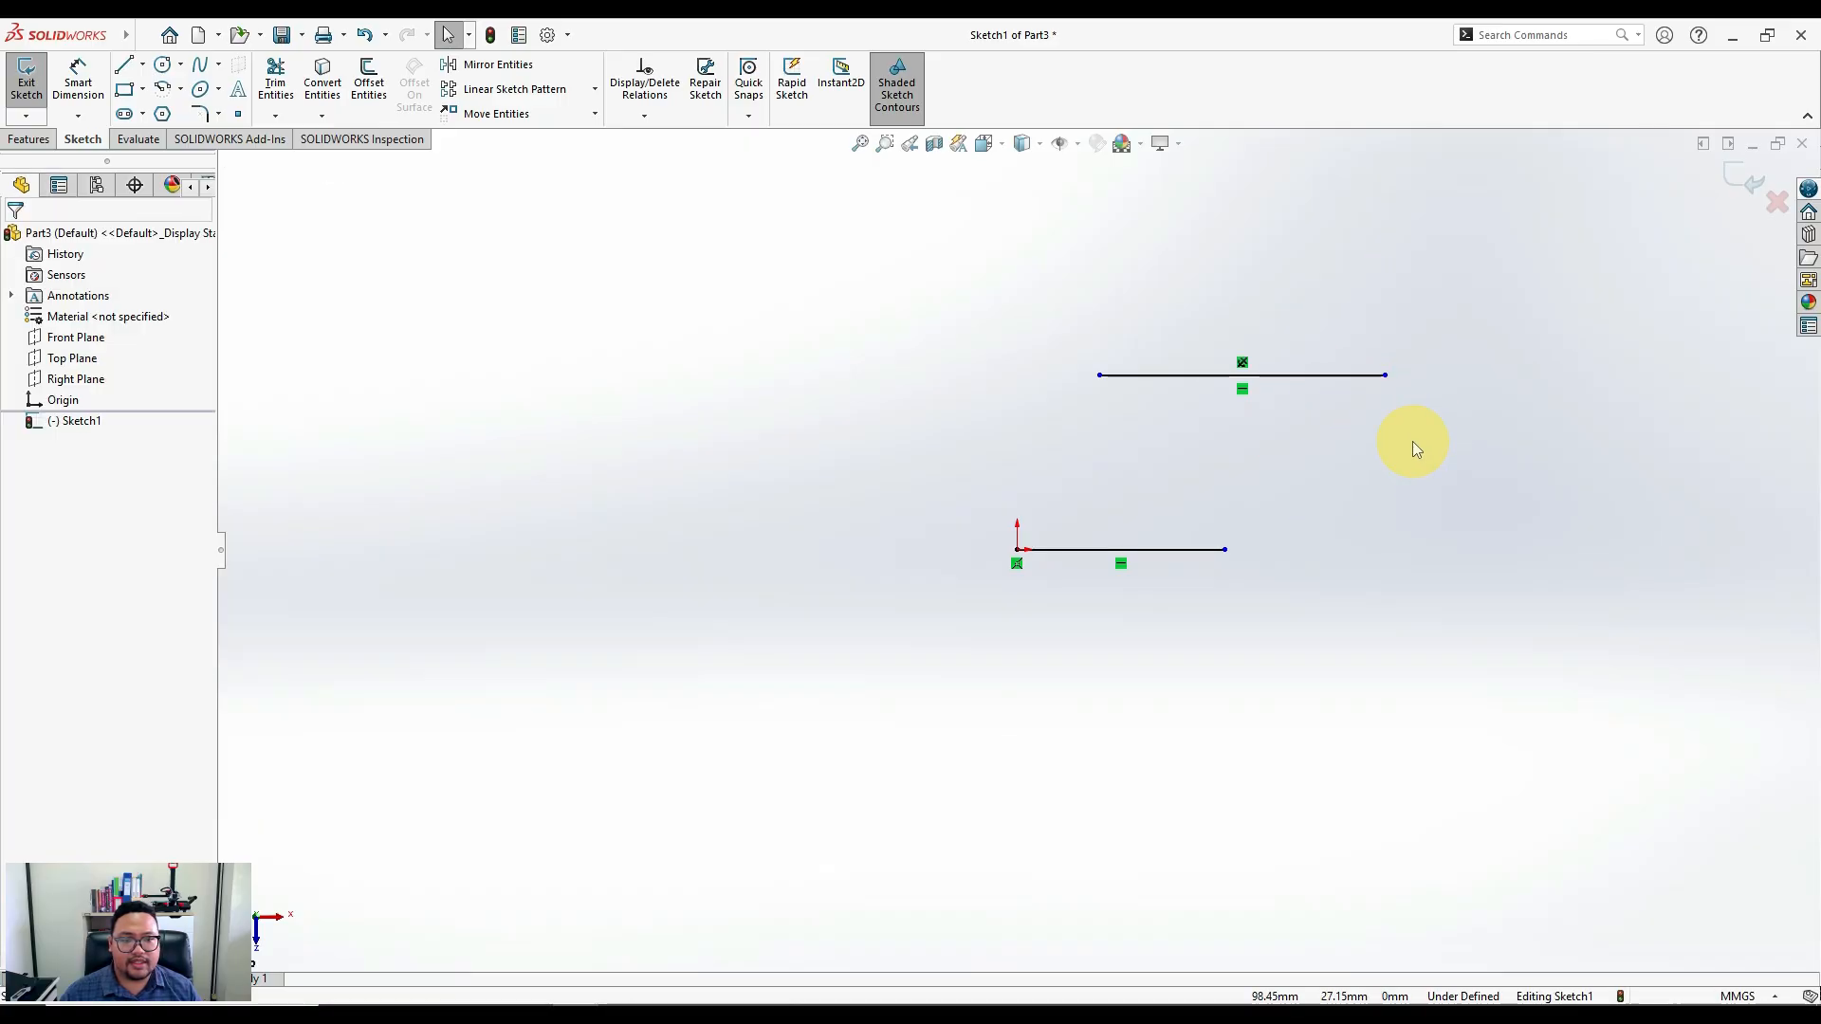
Slide the fixed upper line's endpoints to a length of about 60.2 mm and try to move the line itself
{"action": "left_click_drag", "start_coordinate": [1100, 375], "coordinate": [1143, 378]}
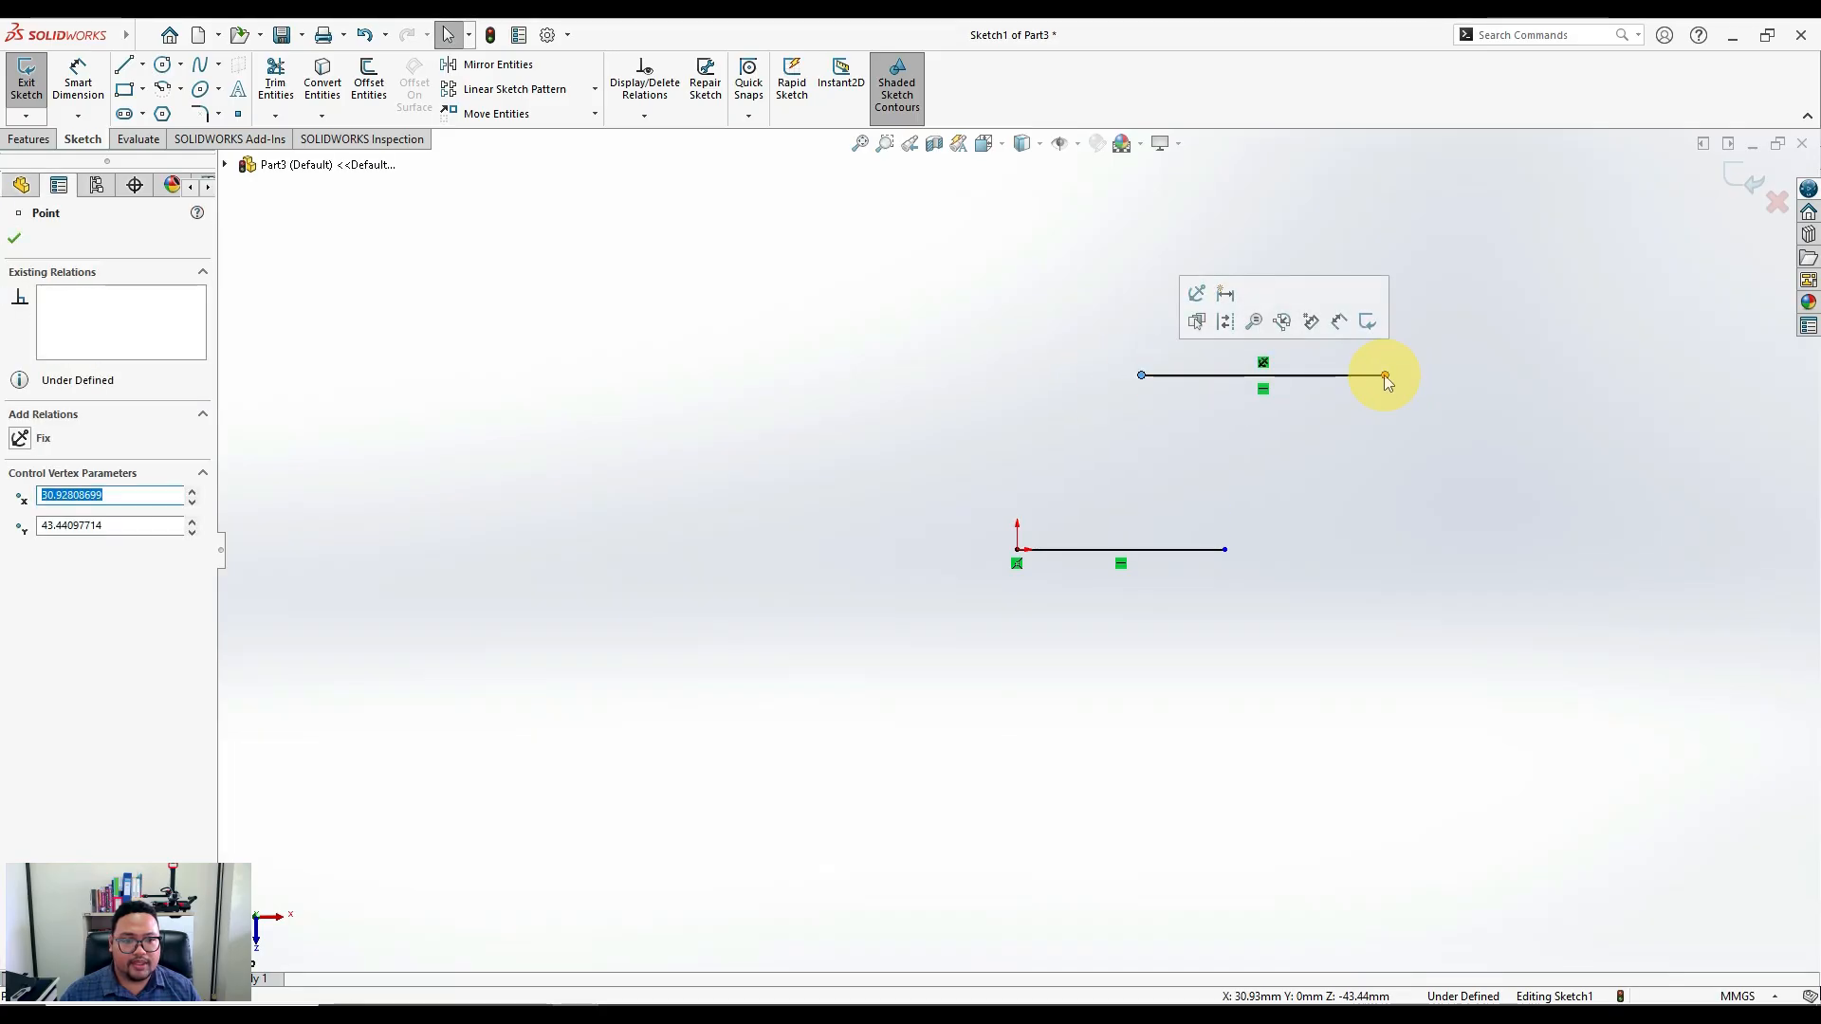
{"action": "mouse_move", "coordinate": [1385, 374]}
{"action": "left_mouse_down"}
{"action": "mouse_move", "coordinate": [1290, 379]}
{"action": "mouse_move", "coordinate": [1383, 376]}
{"action": "left_mouse_up"}
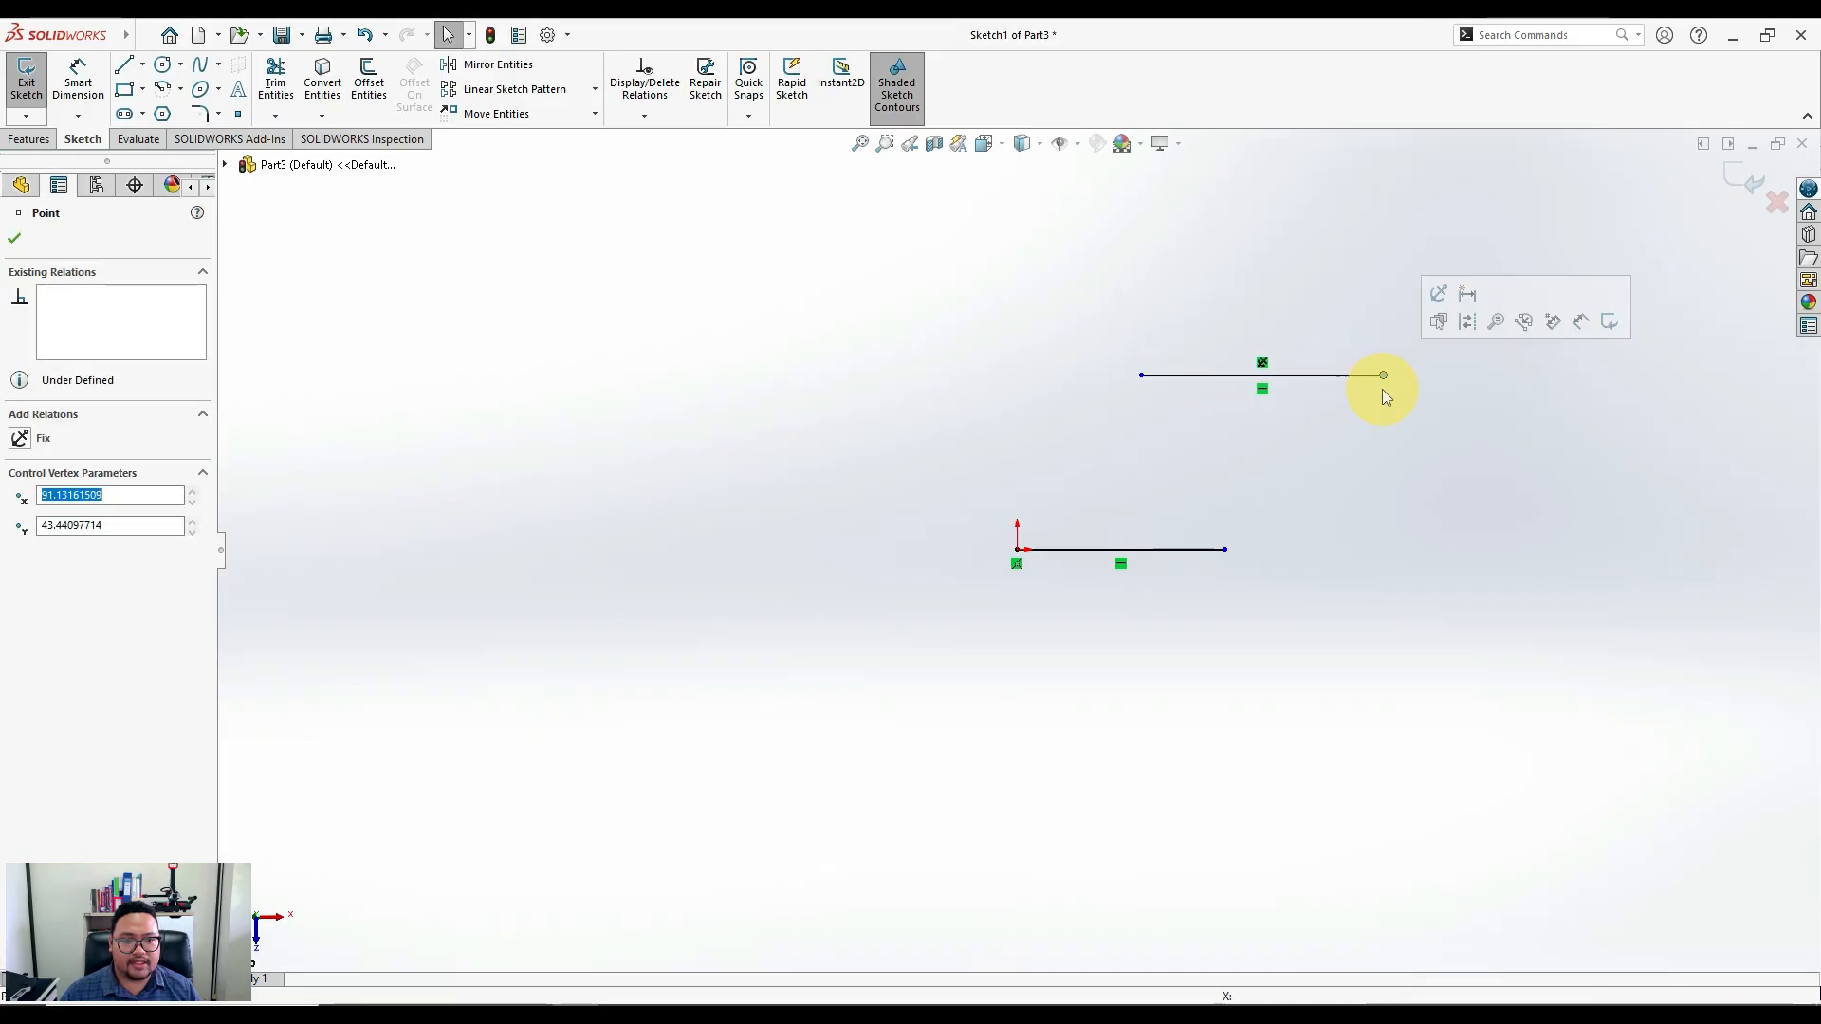
{"action": "left_click", "coordinate": [1343, 465]}
{"action": "left_click", "coordinate": [1318, 376]}
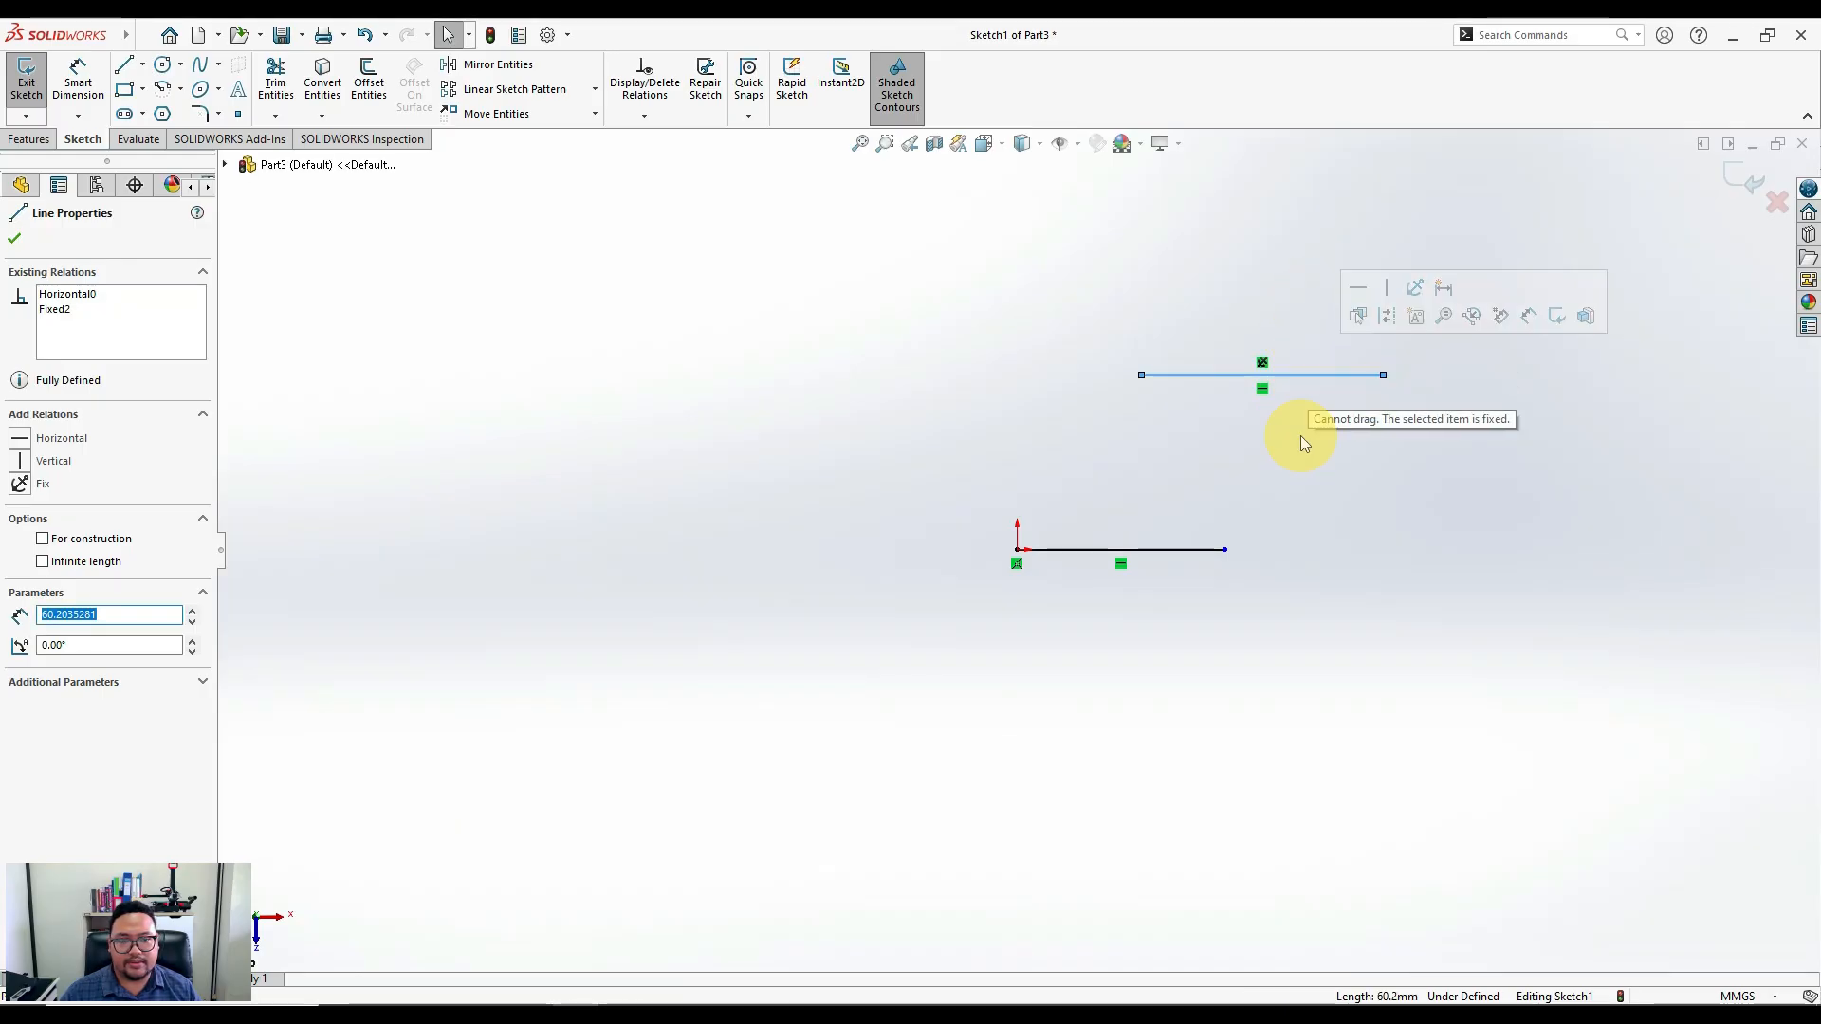
{"action": "left_click", "coordinate": [1301, 523]}
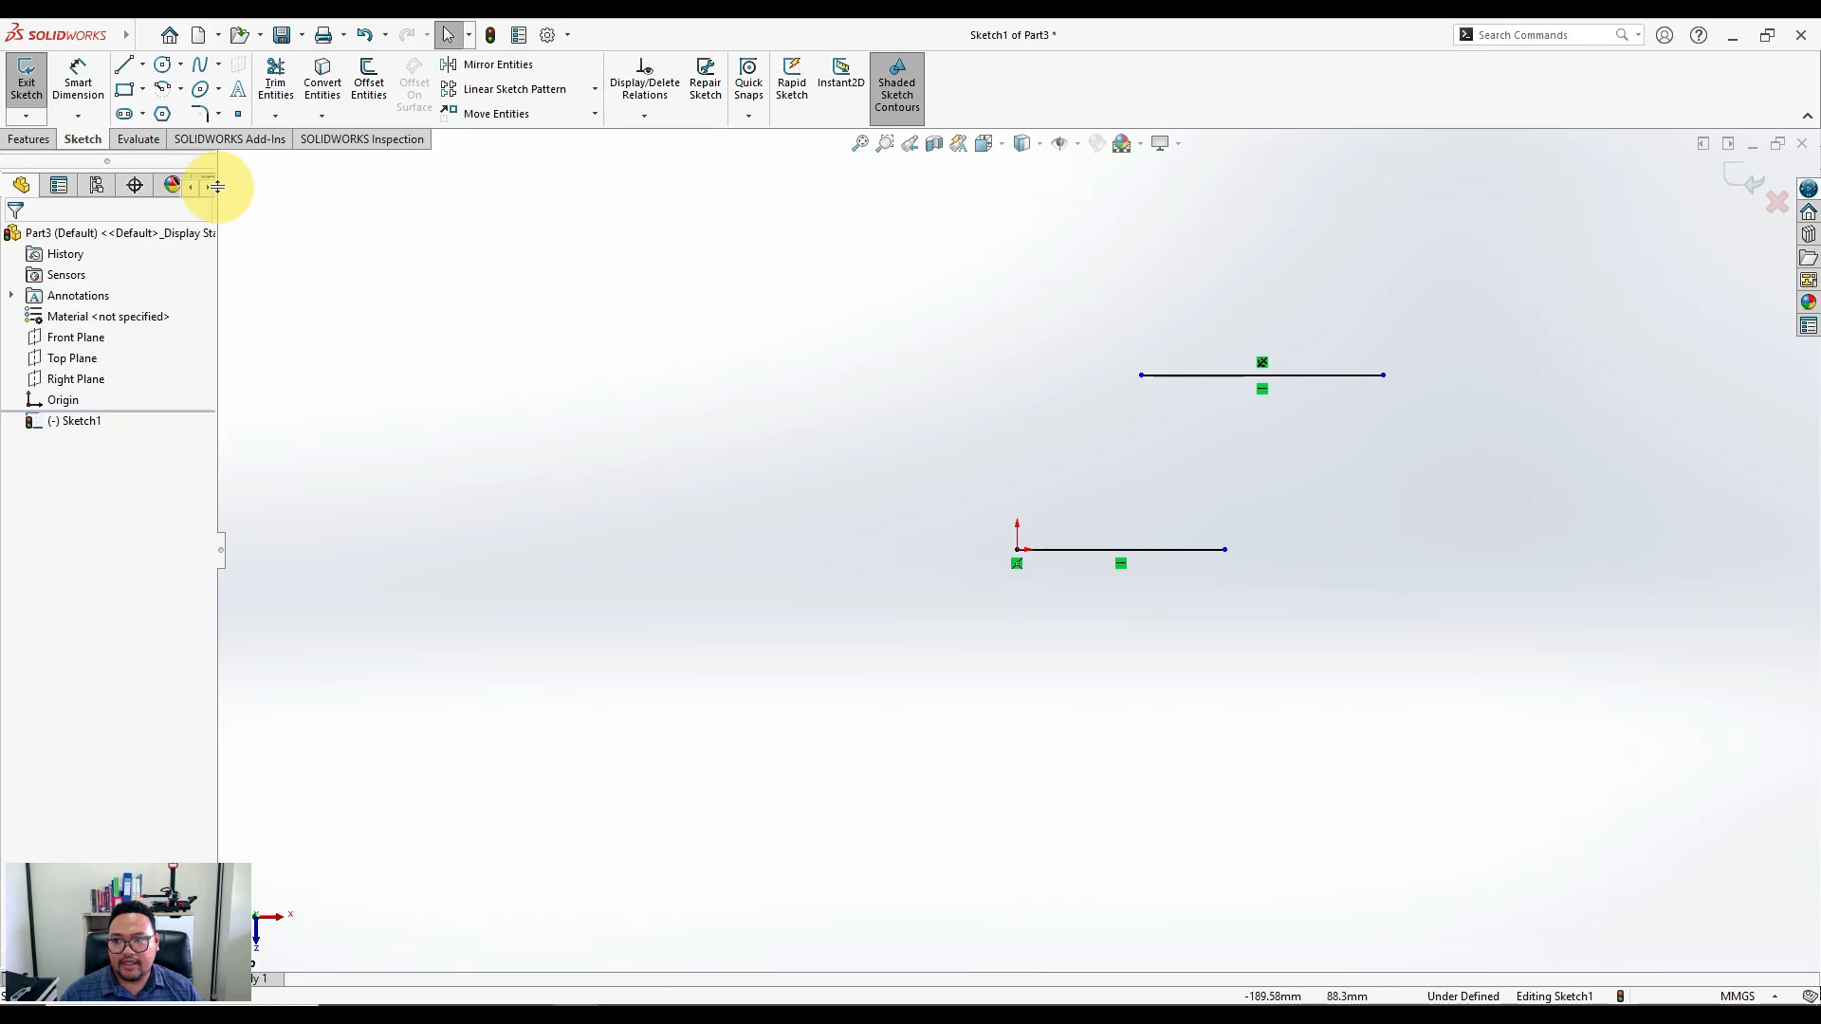
Dimension the upper line's length at 60 mm, with the dimension placed above it
{"action": "left_click", "coordinate": [74, 85]}
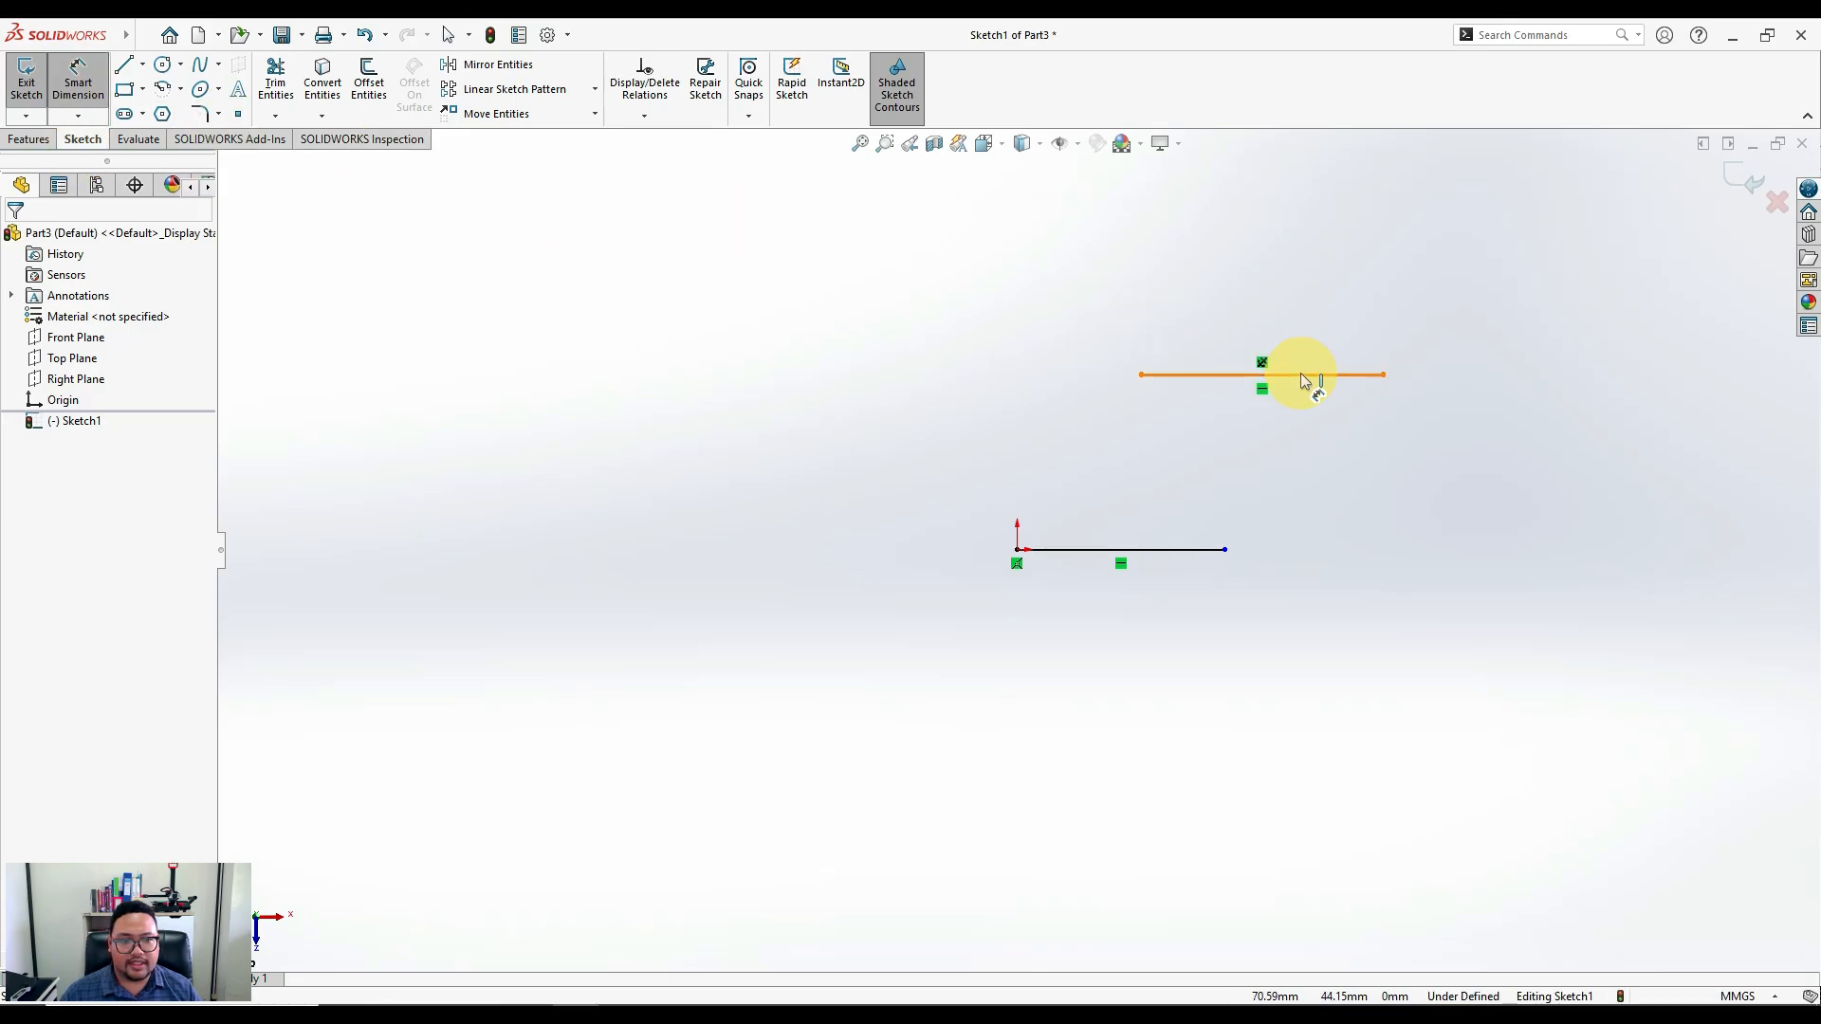
{"action": "left_click", "coordinate": [1296, 313]}
{"action": "left_click", "coordinate": [1299, 282]}
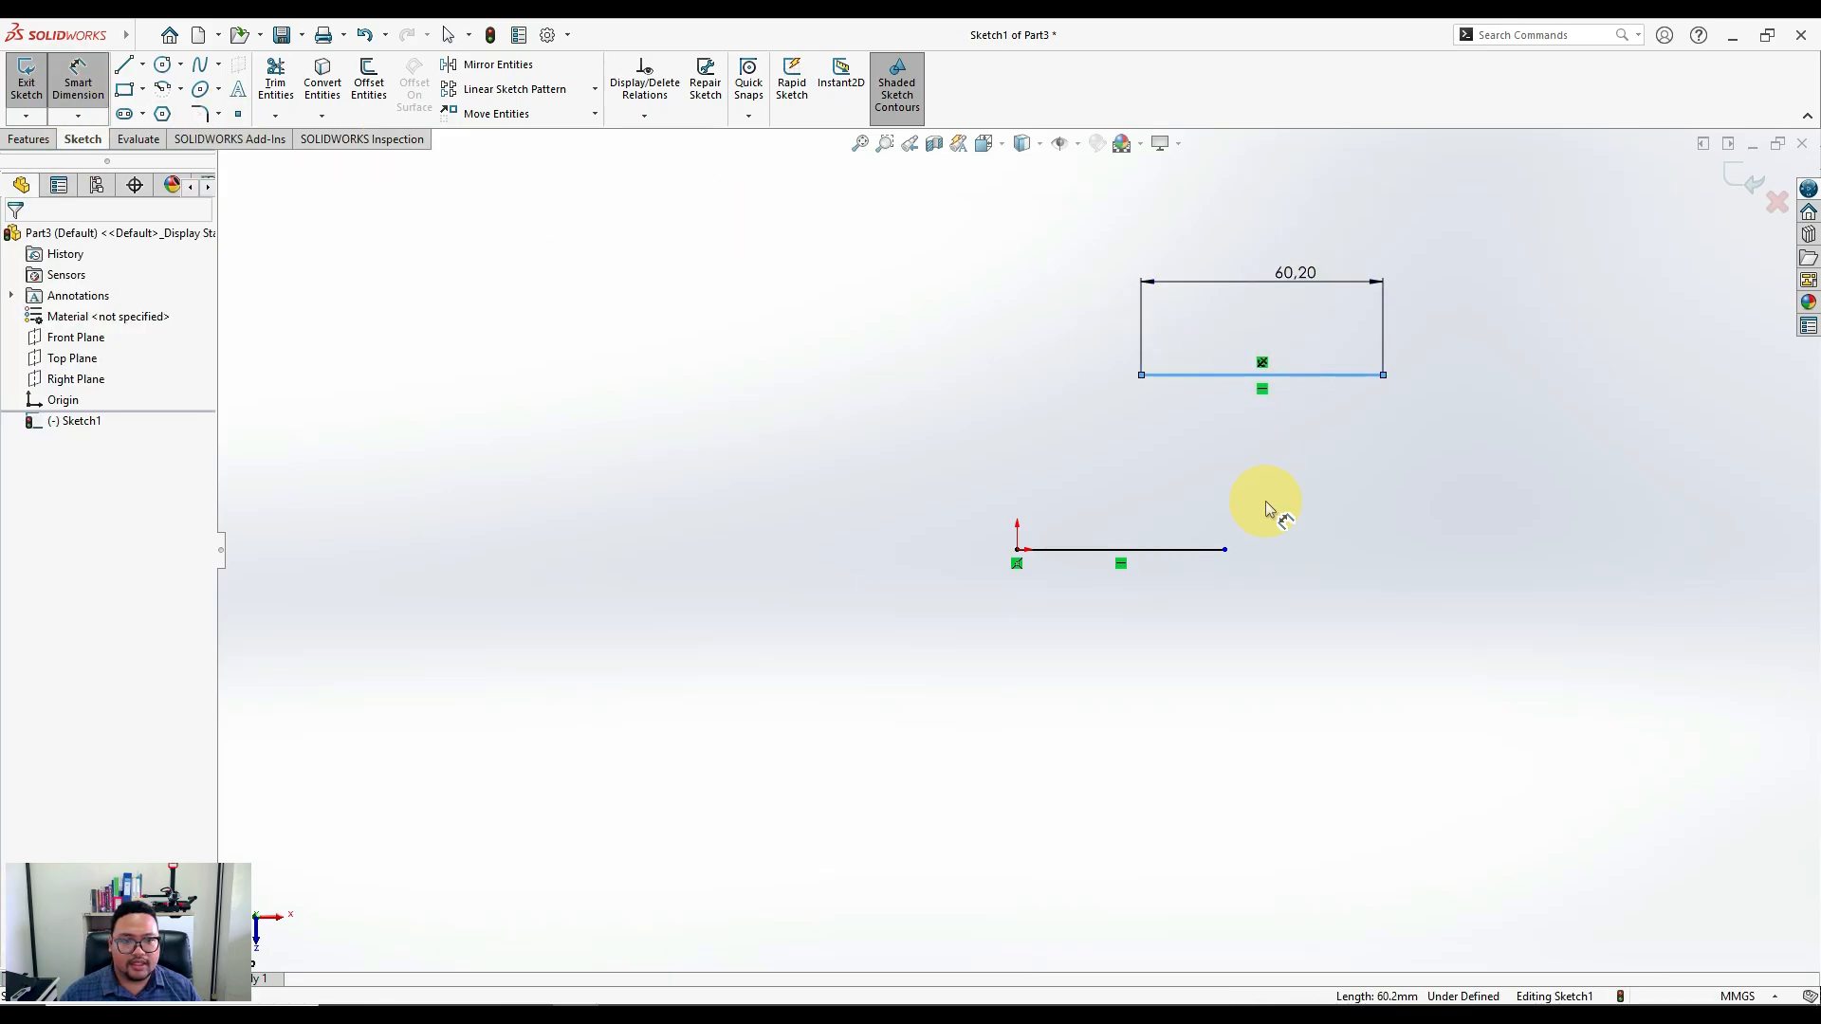
{"action": "type", "text": "60"}
{"action": "key", "text": "Return"}
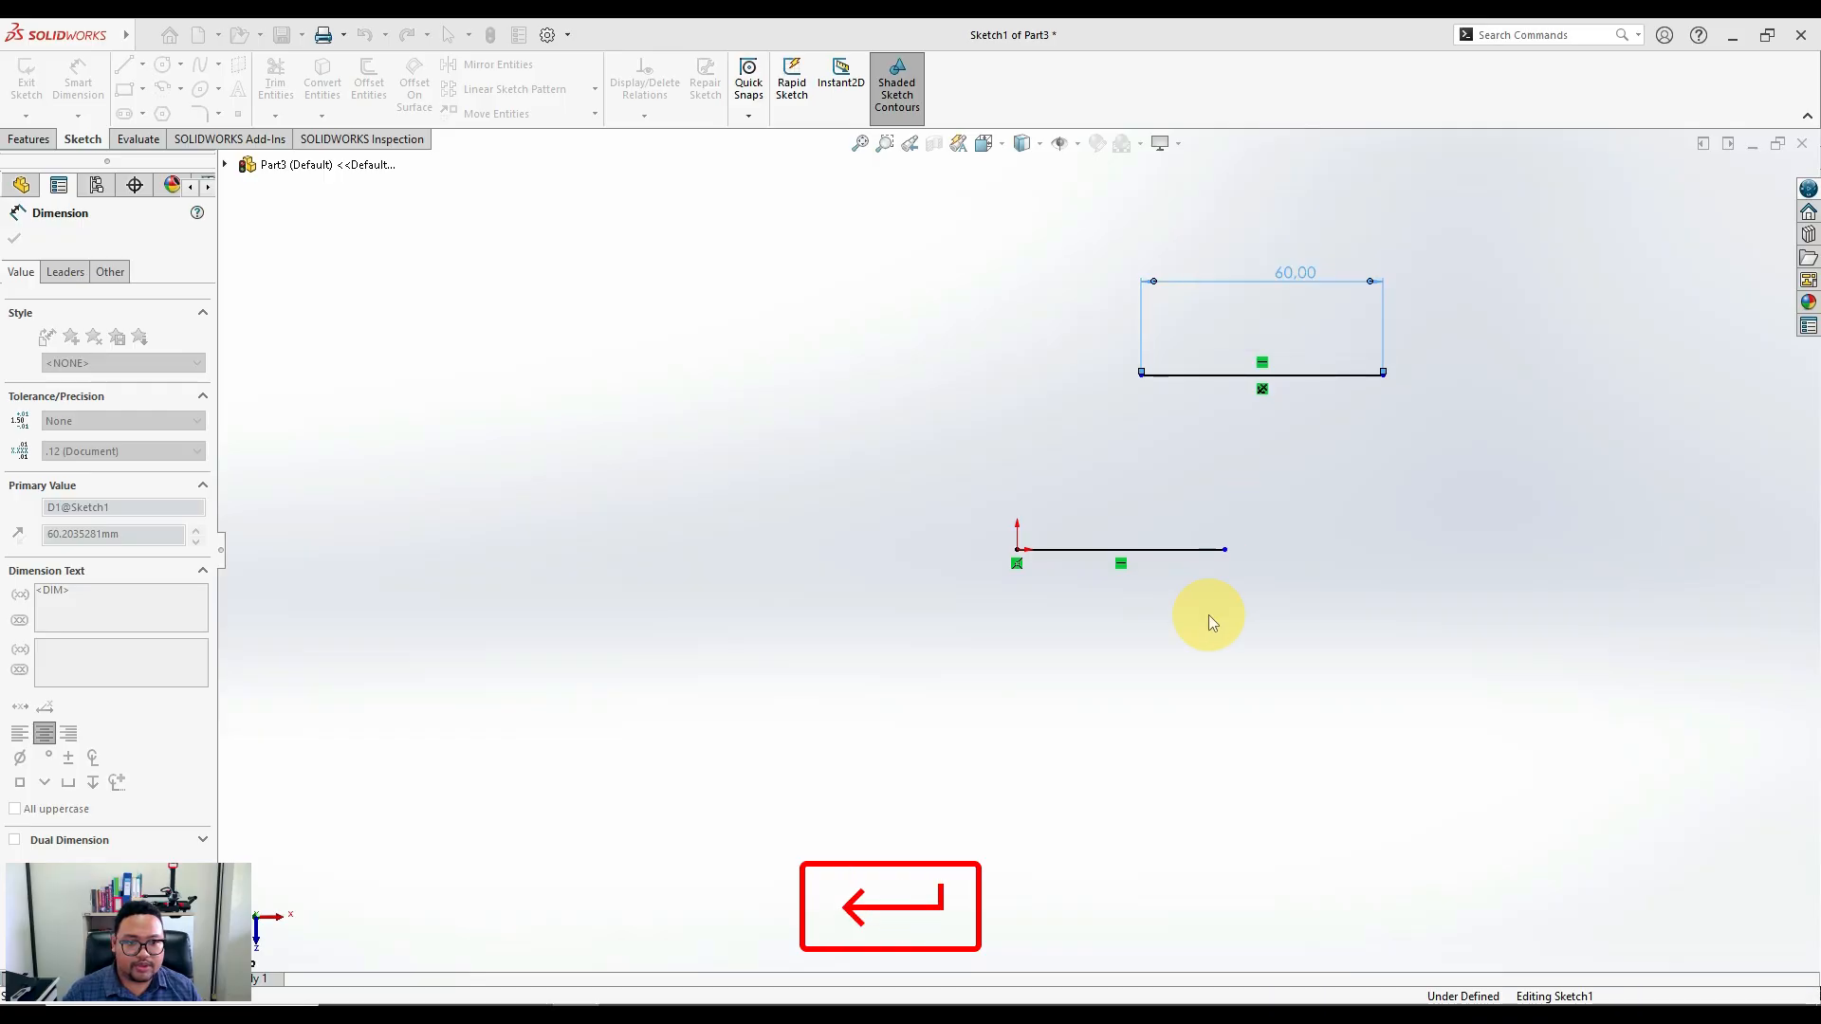
Dimension the length of the line from the origin at 60 mm, with the dimension placed below it
{"action": "left_click", "coordinate": [1169, 549]}
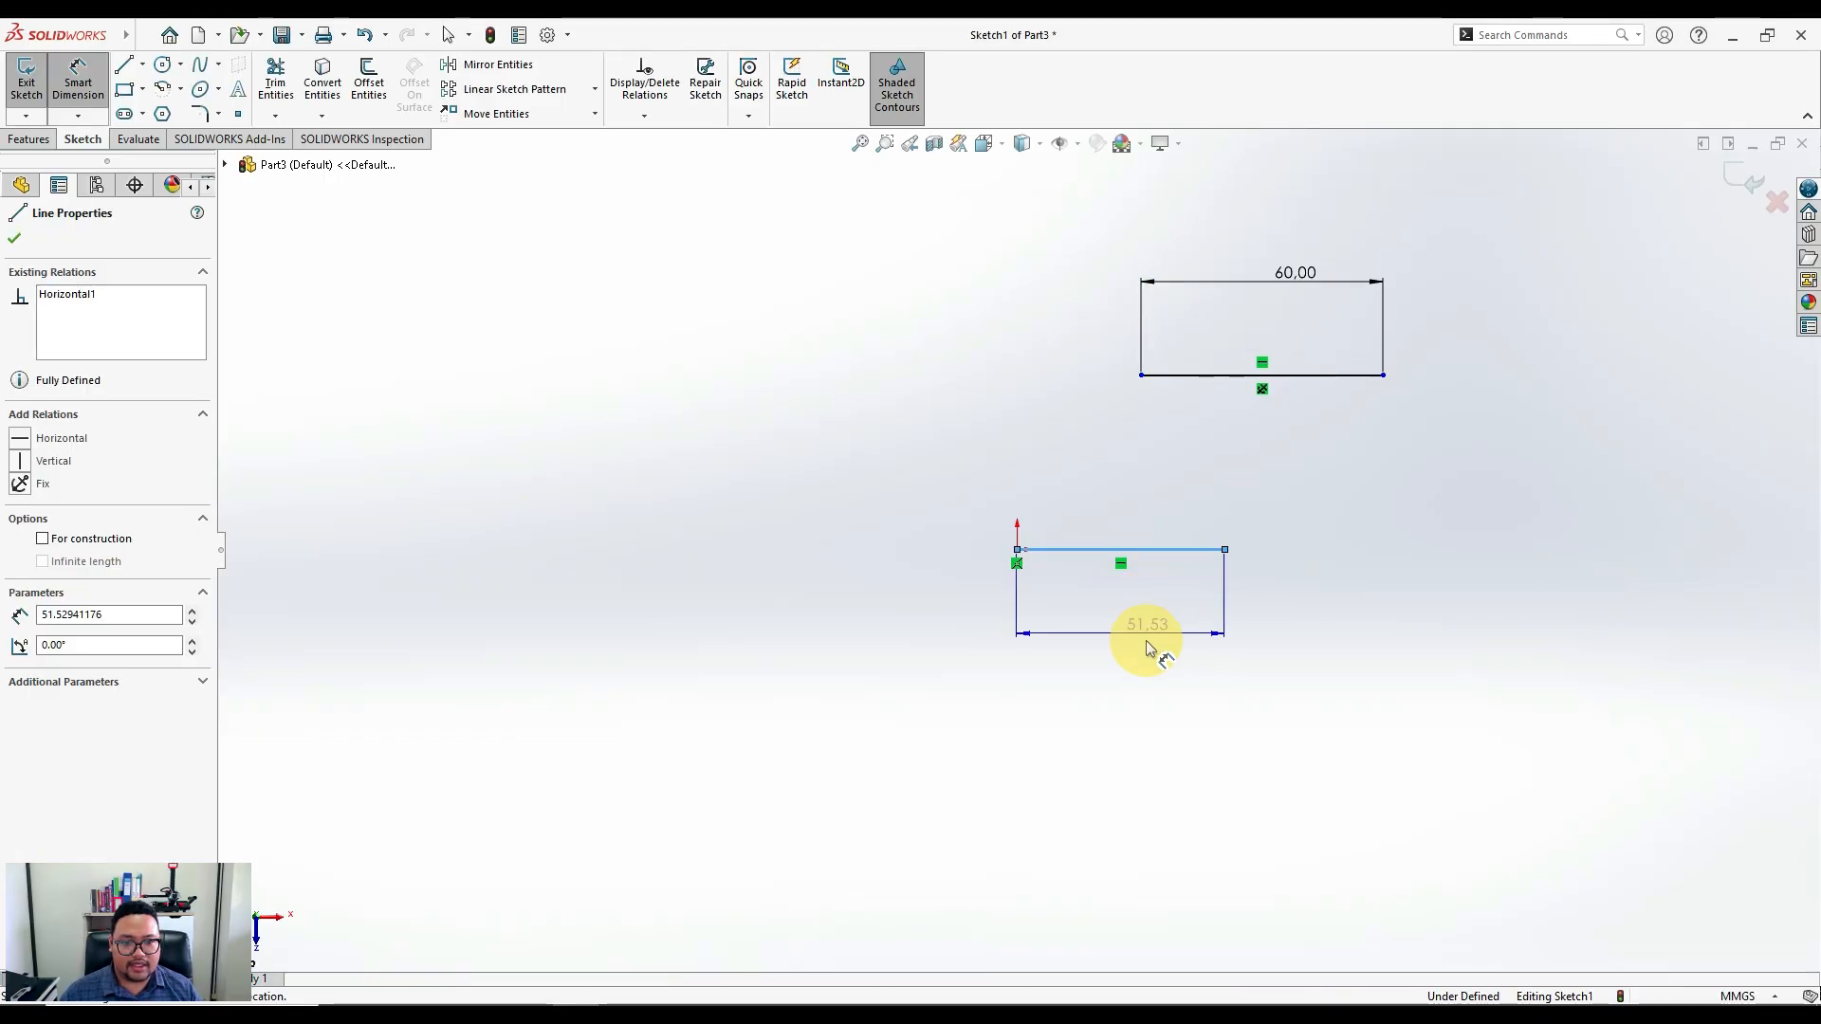
{"action": "left_click", "coordinate": [1165, 640]}
{"action": "type", "text": "60"}
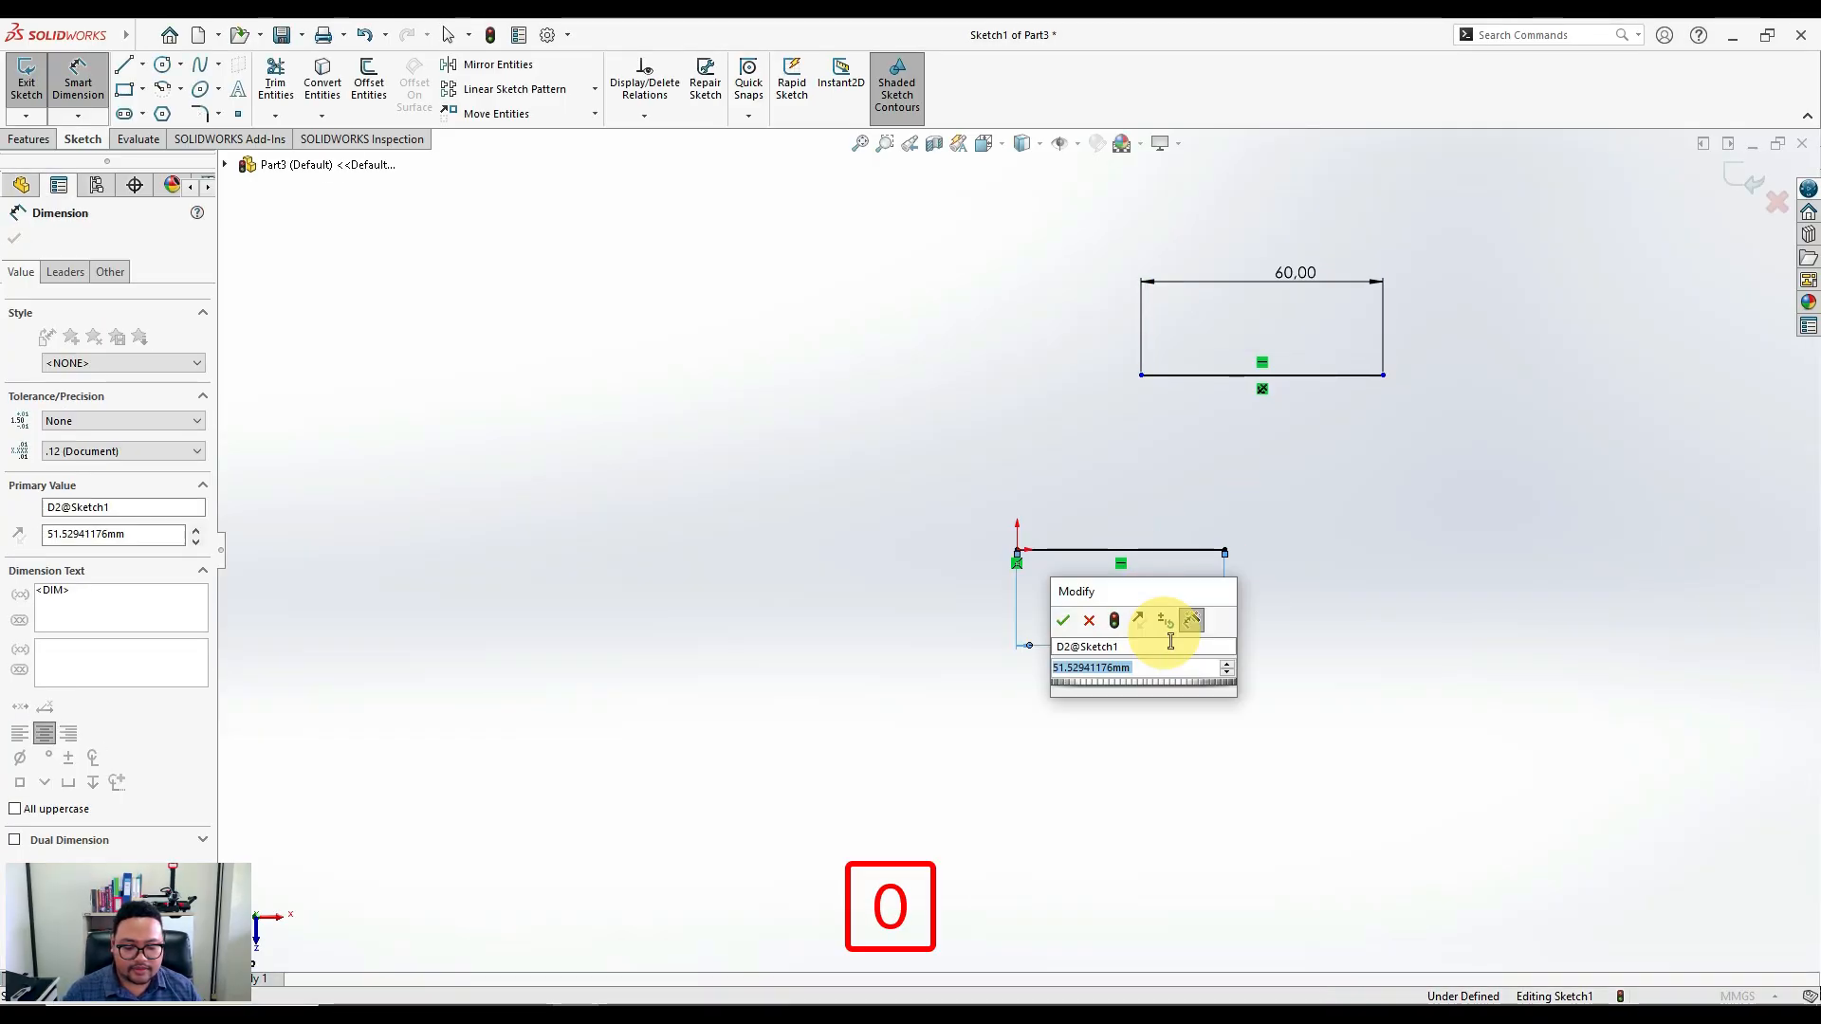
{"action": "key", "text": "Return"}
{"action": "key", "text": "Escape"}
{"action": "key", "text": "Escape"}
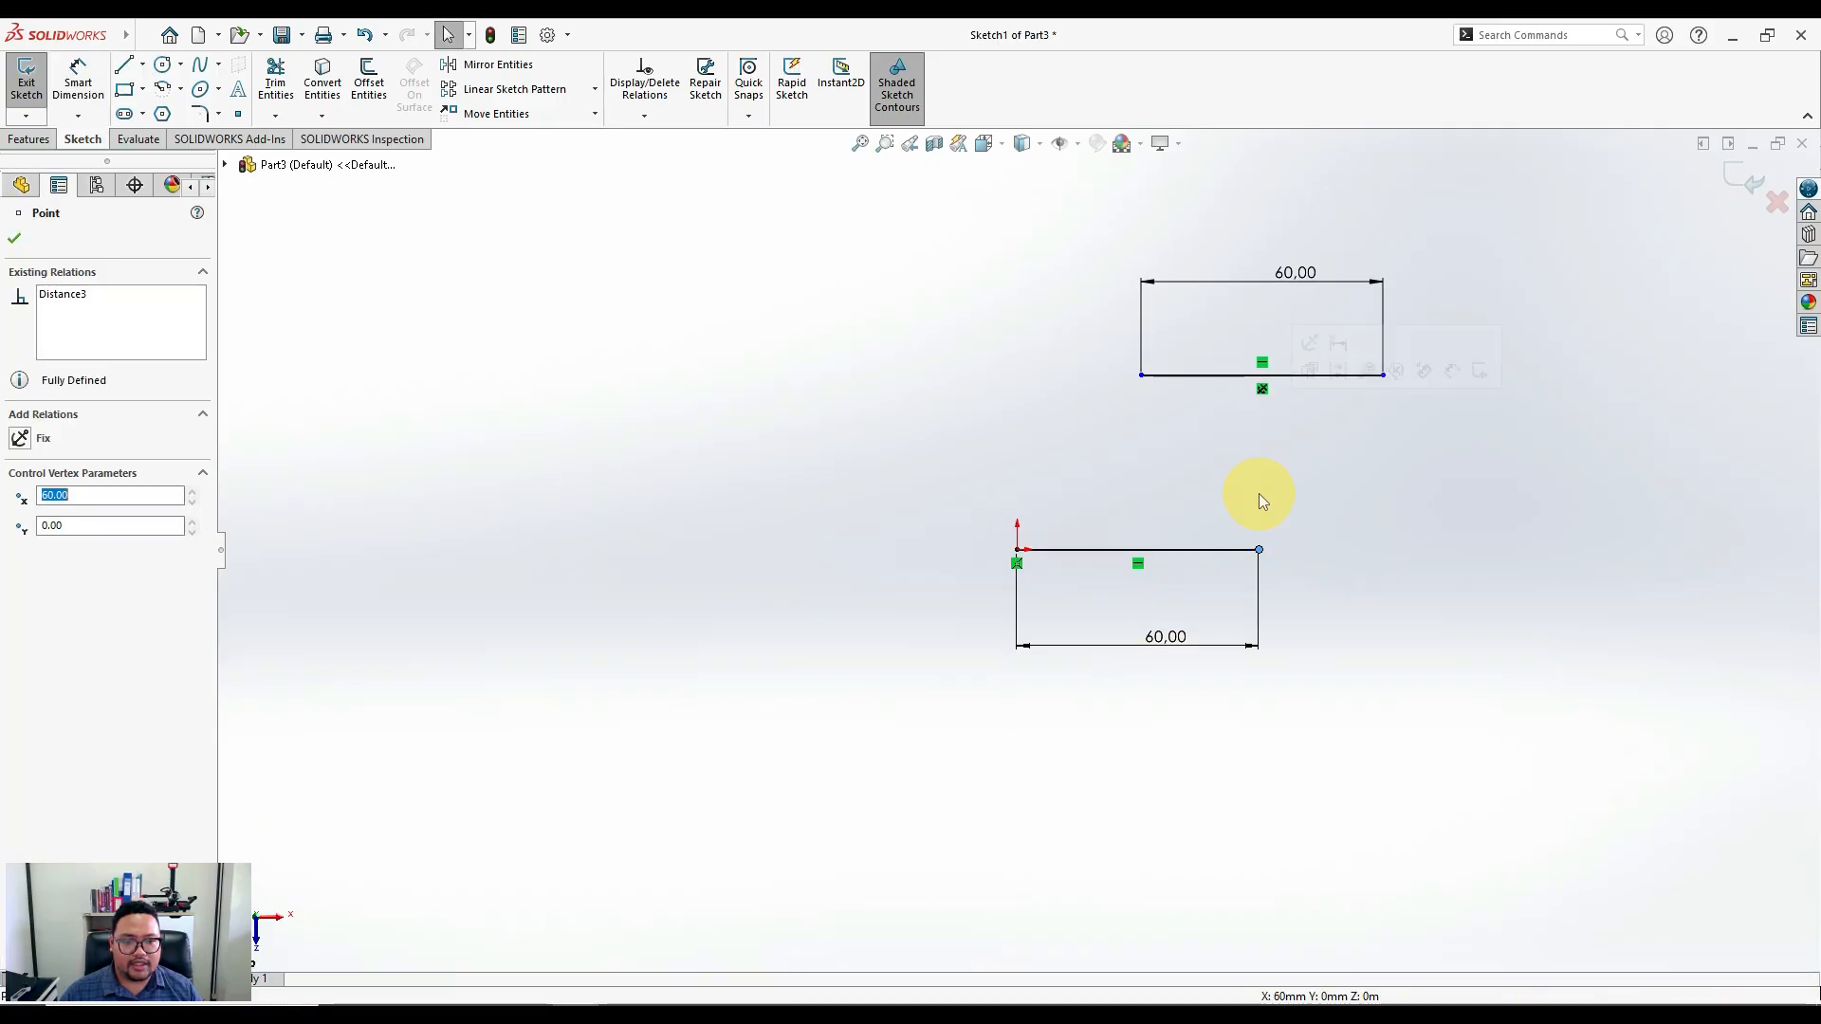
Try to move the origin line's free endpoint, and slide the upper line until its left endpoint is at about X 42.35 mm
{"action": "left_click_drag", "start_coordinate": [1237, 441], "coordinate": [1535, 592]}
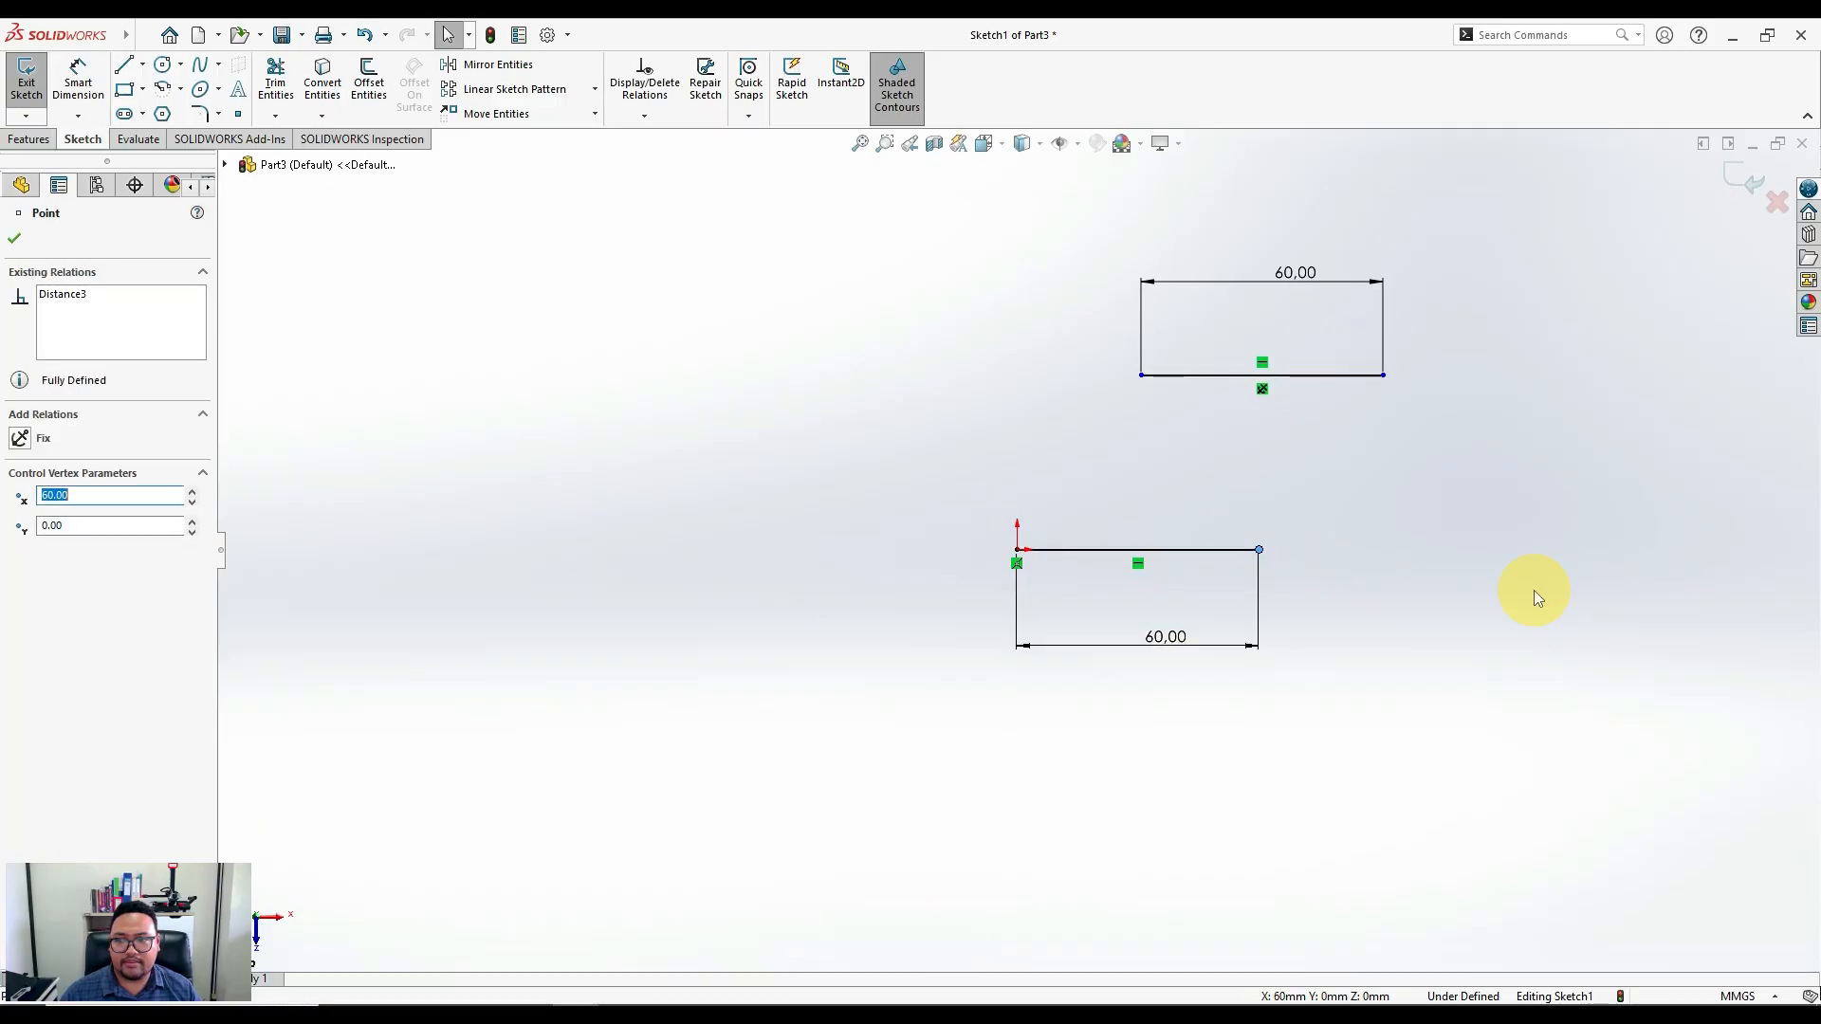
{"action": "left_click", "coordinate": [1535, 592]}
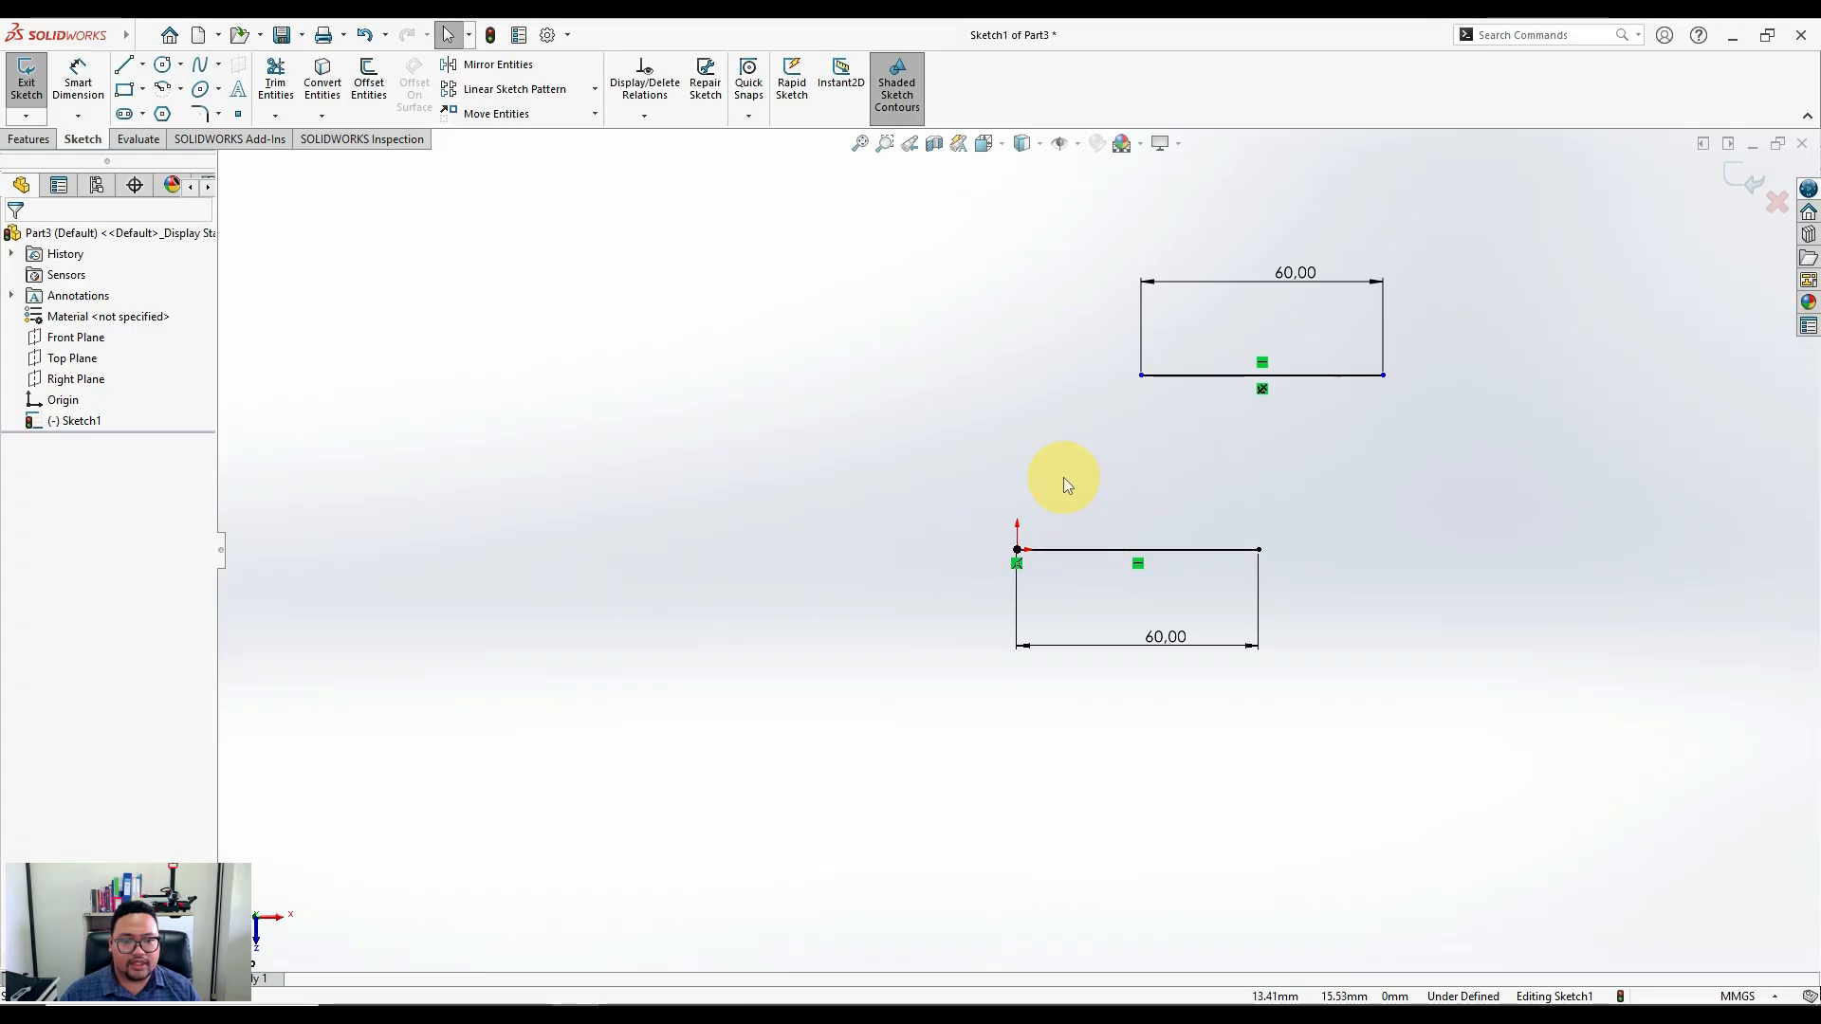
{"action": "left_click", "coordinate": [1154, 380]}
{"action": "left_click_drag", "start_coordinate": [1142, 376], "coordinate": [1188, 376]}
{"action": "left_click", "coordinate": [1357, 506]}
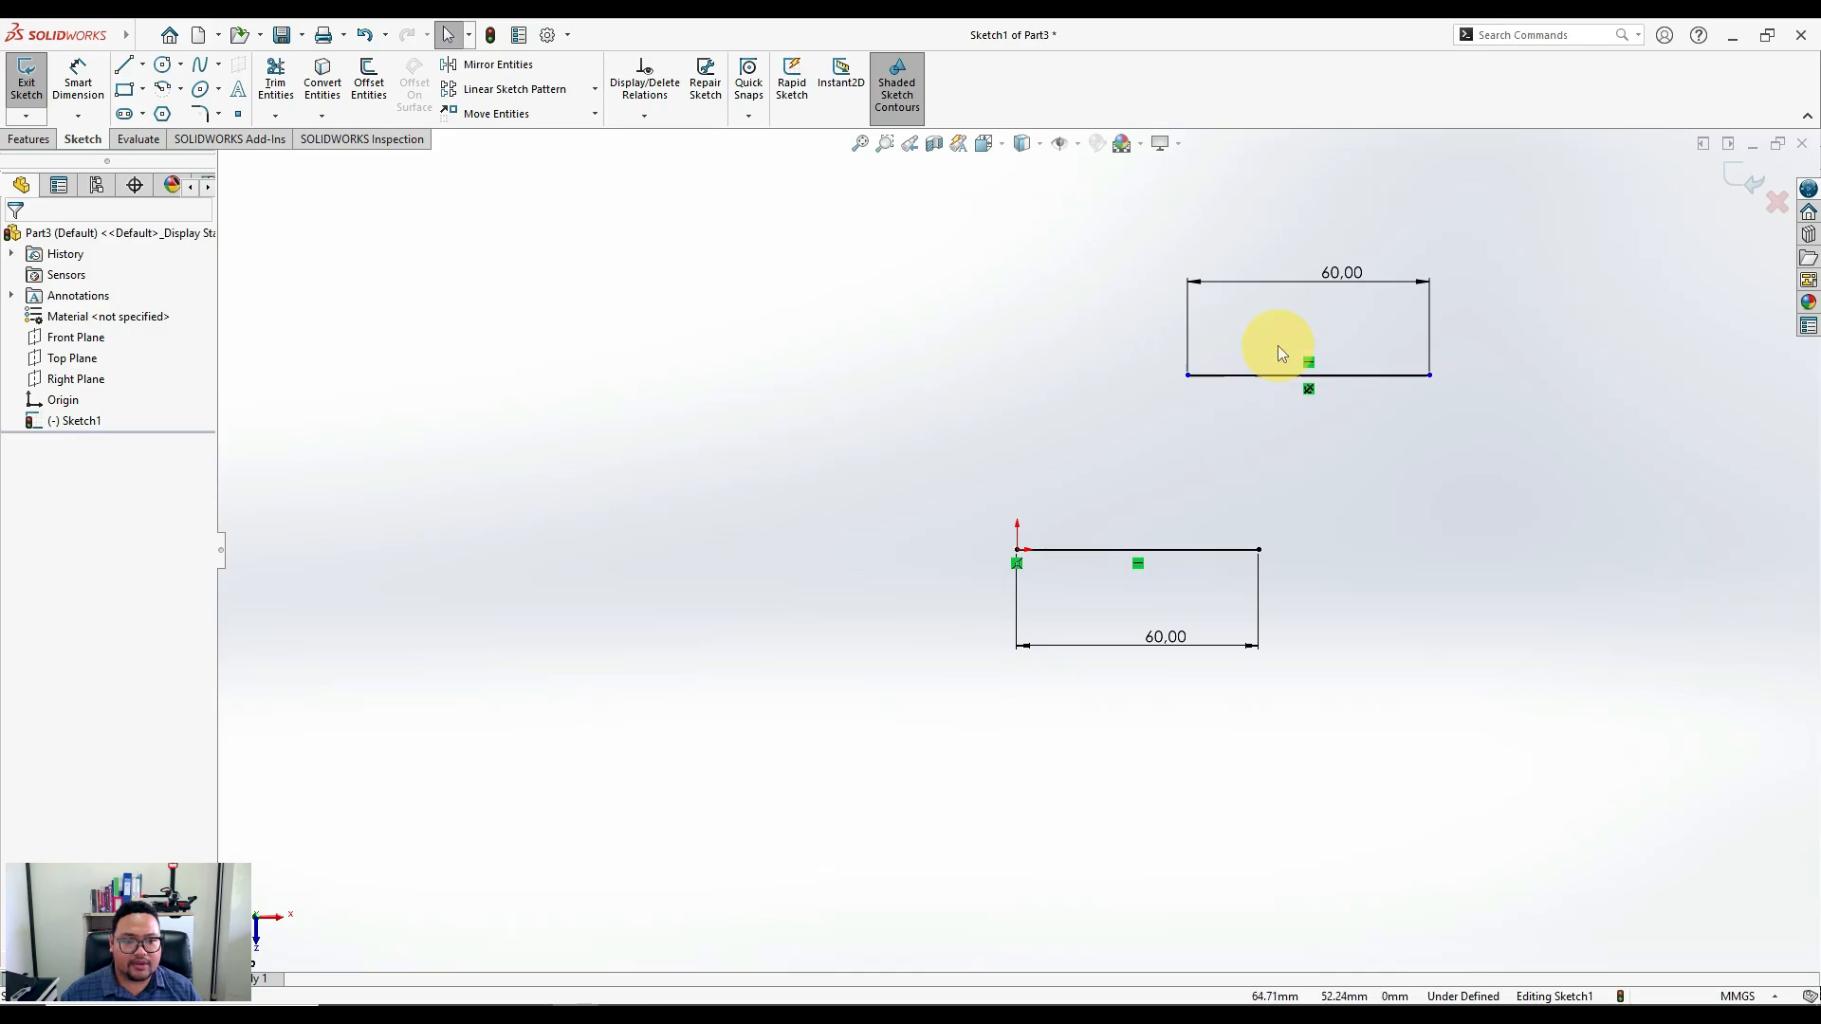
Add a Fix relation to the upper line's left endpoint and try to move its right endpoint
{"action": "left_click", "coordinate": [1187, 376]}
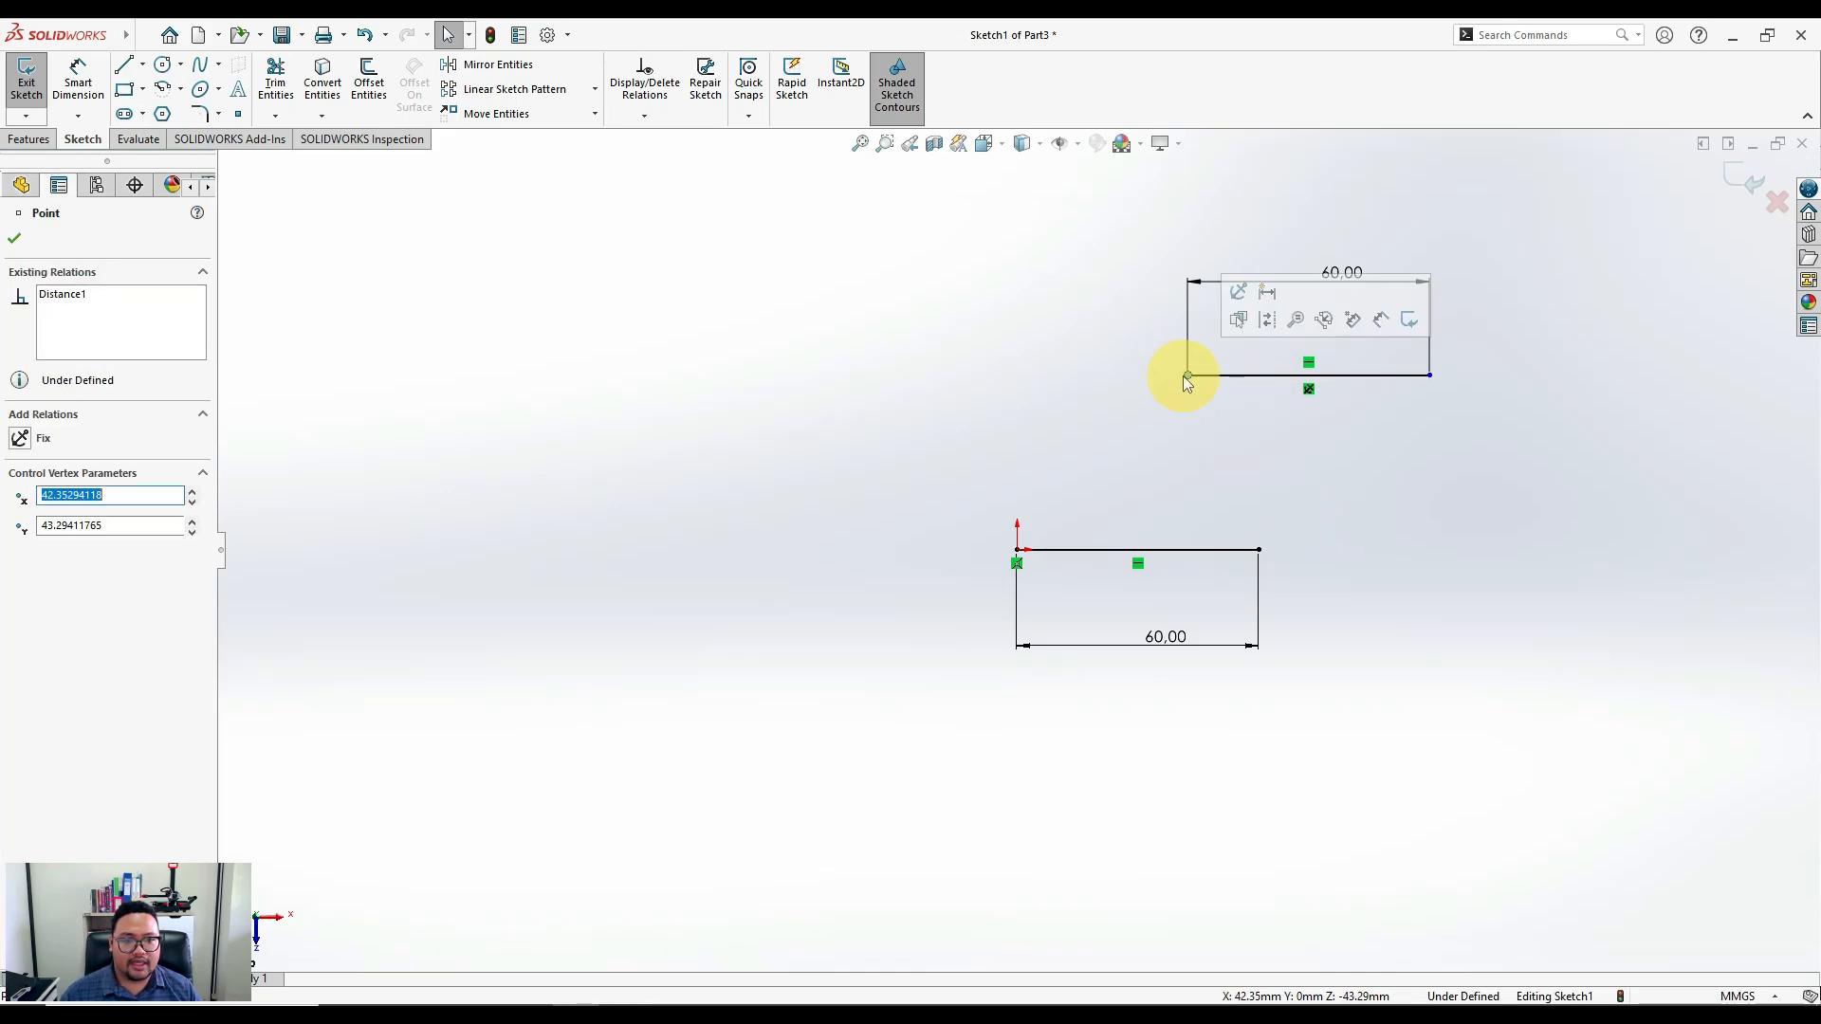
{"action": "left_click", "coordinate": [1244, 297]}
{"action": "left_click", "coordinate": [1369, 533]}
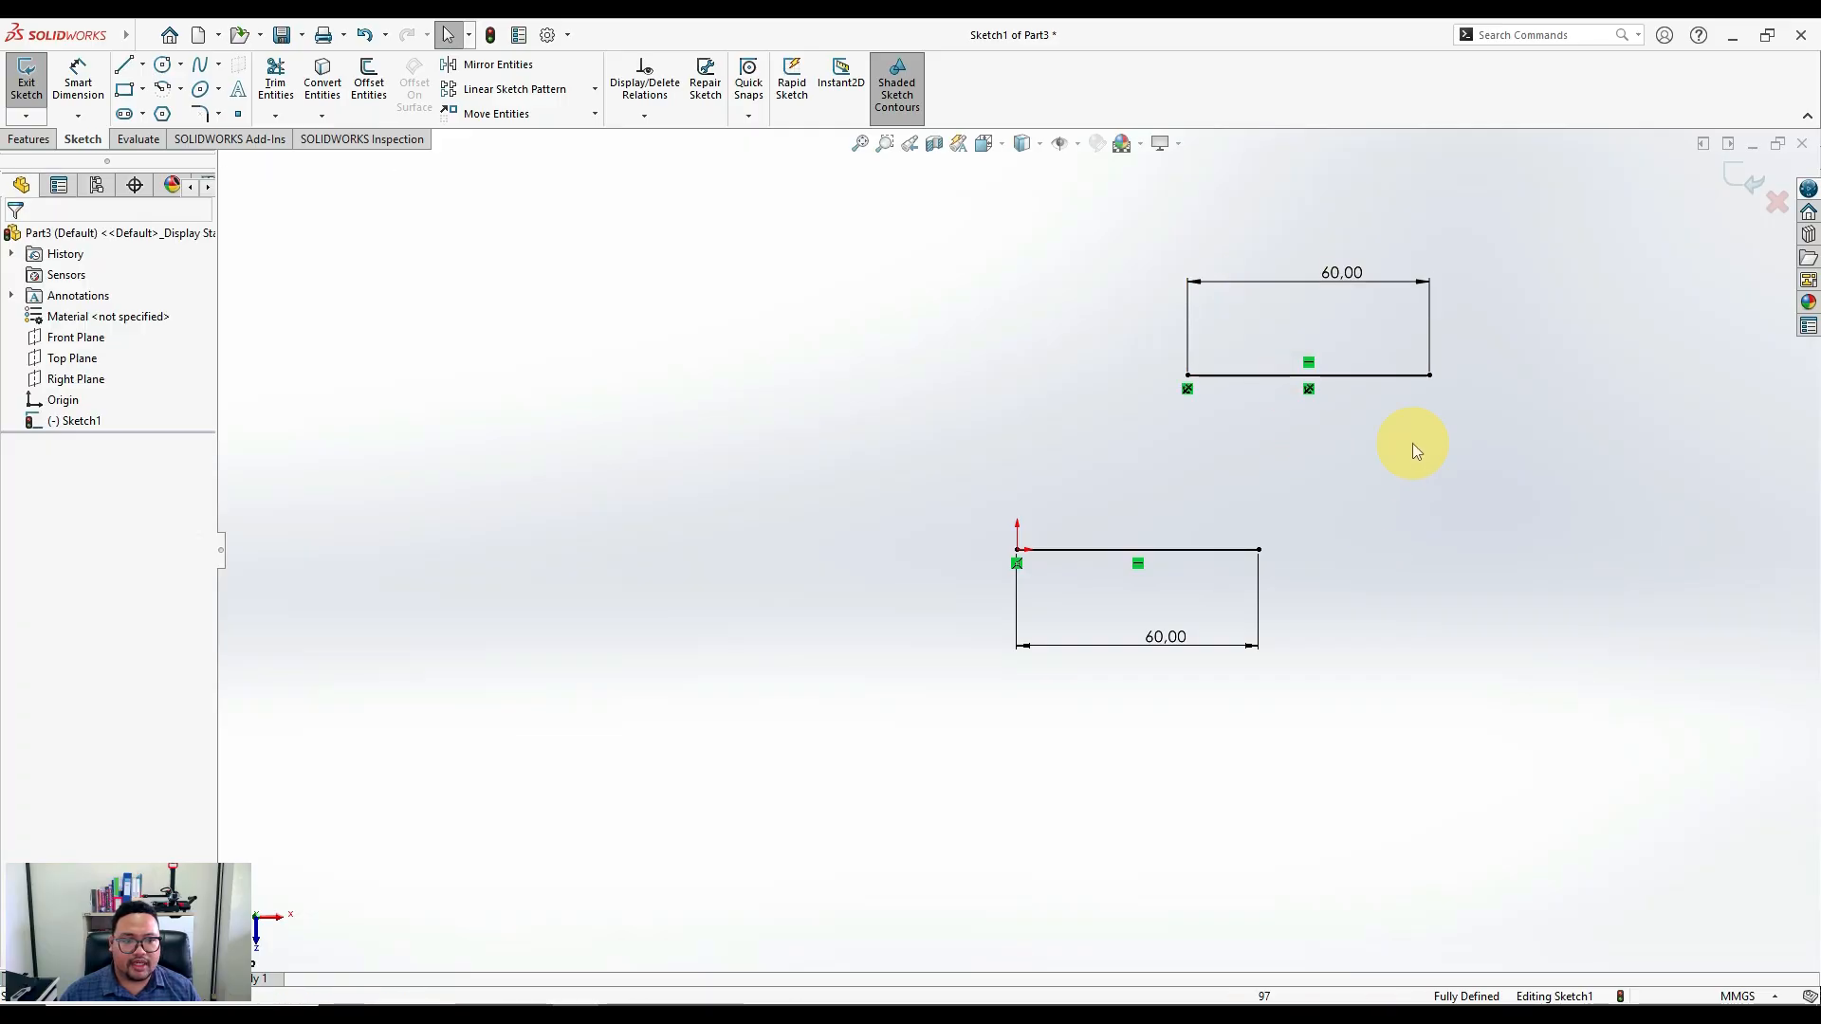
{"action": "left_click", "coordinate": [1429, 376]}
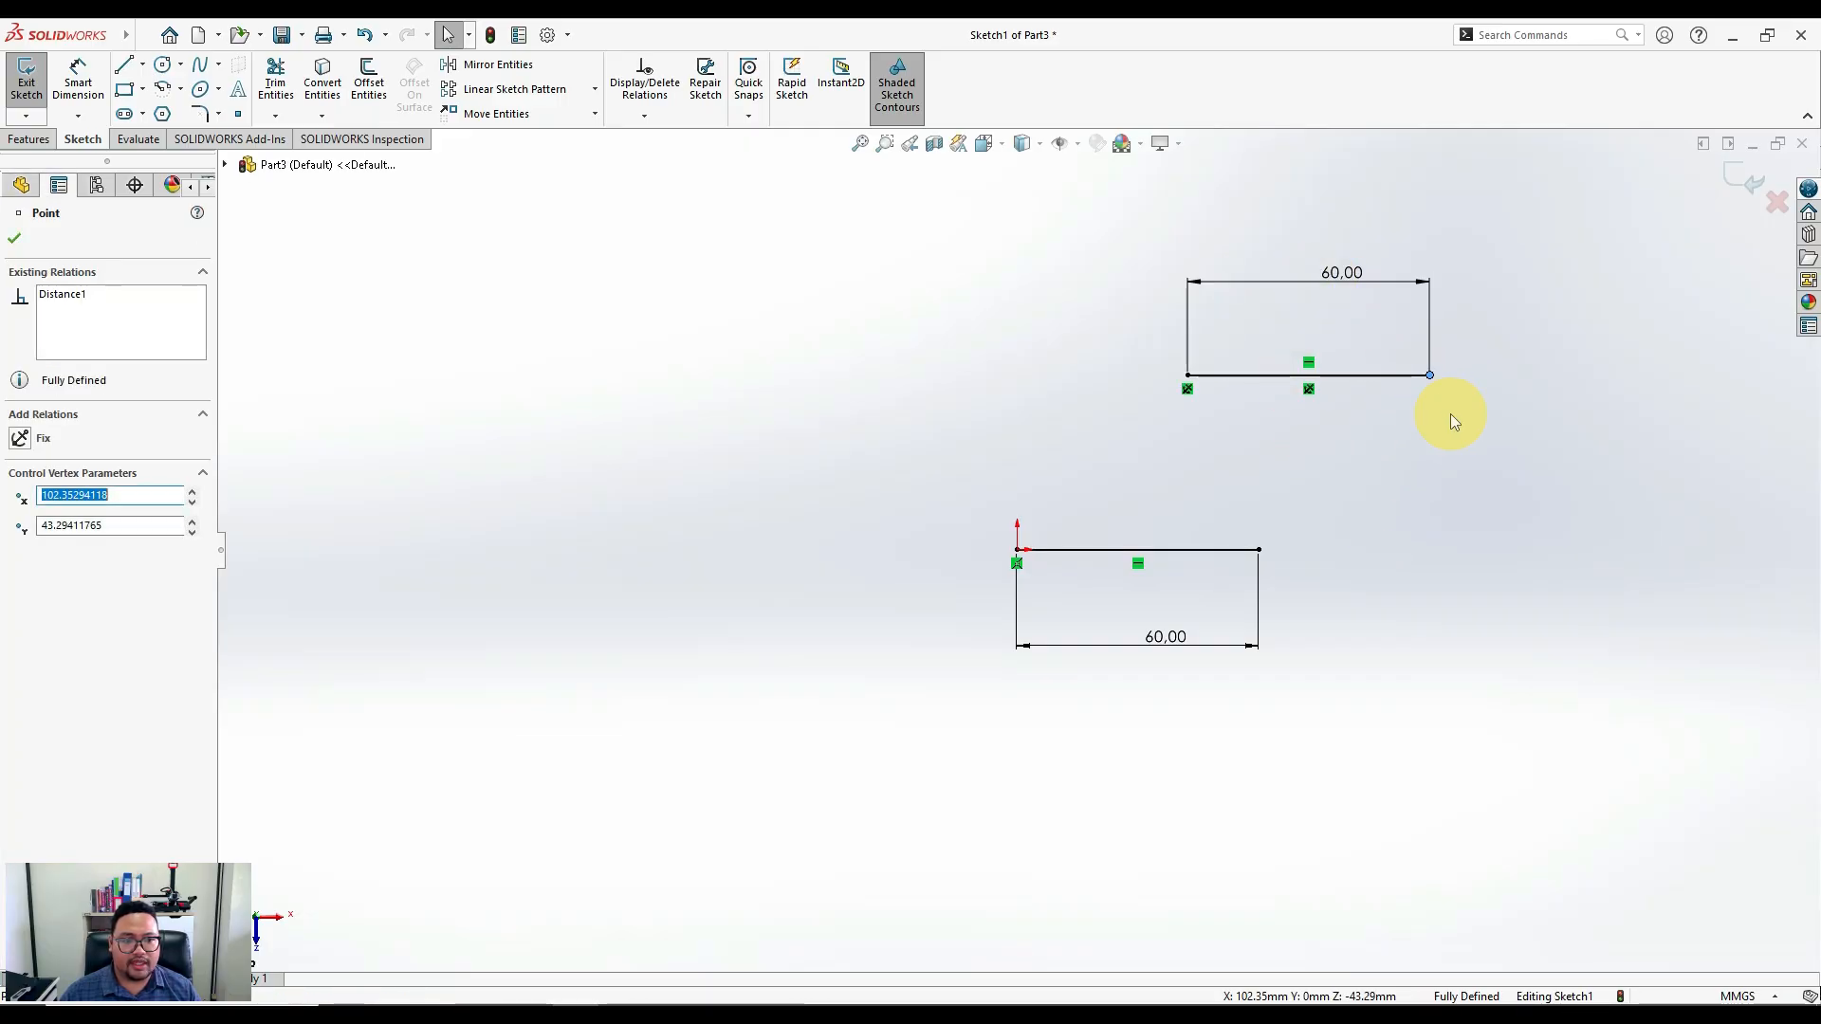
{"action": "left_click", "coordinate": [1378, 539]}
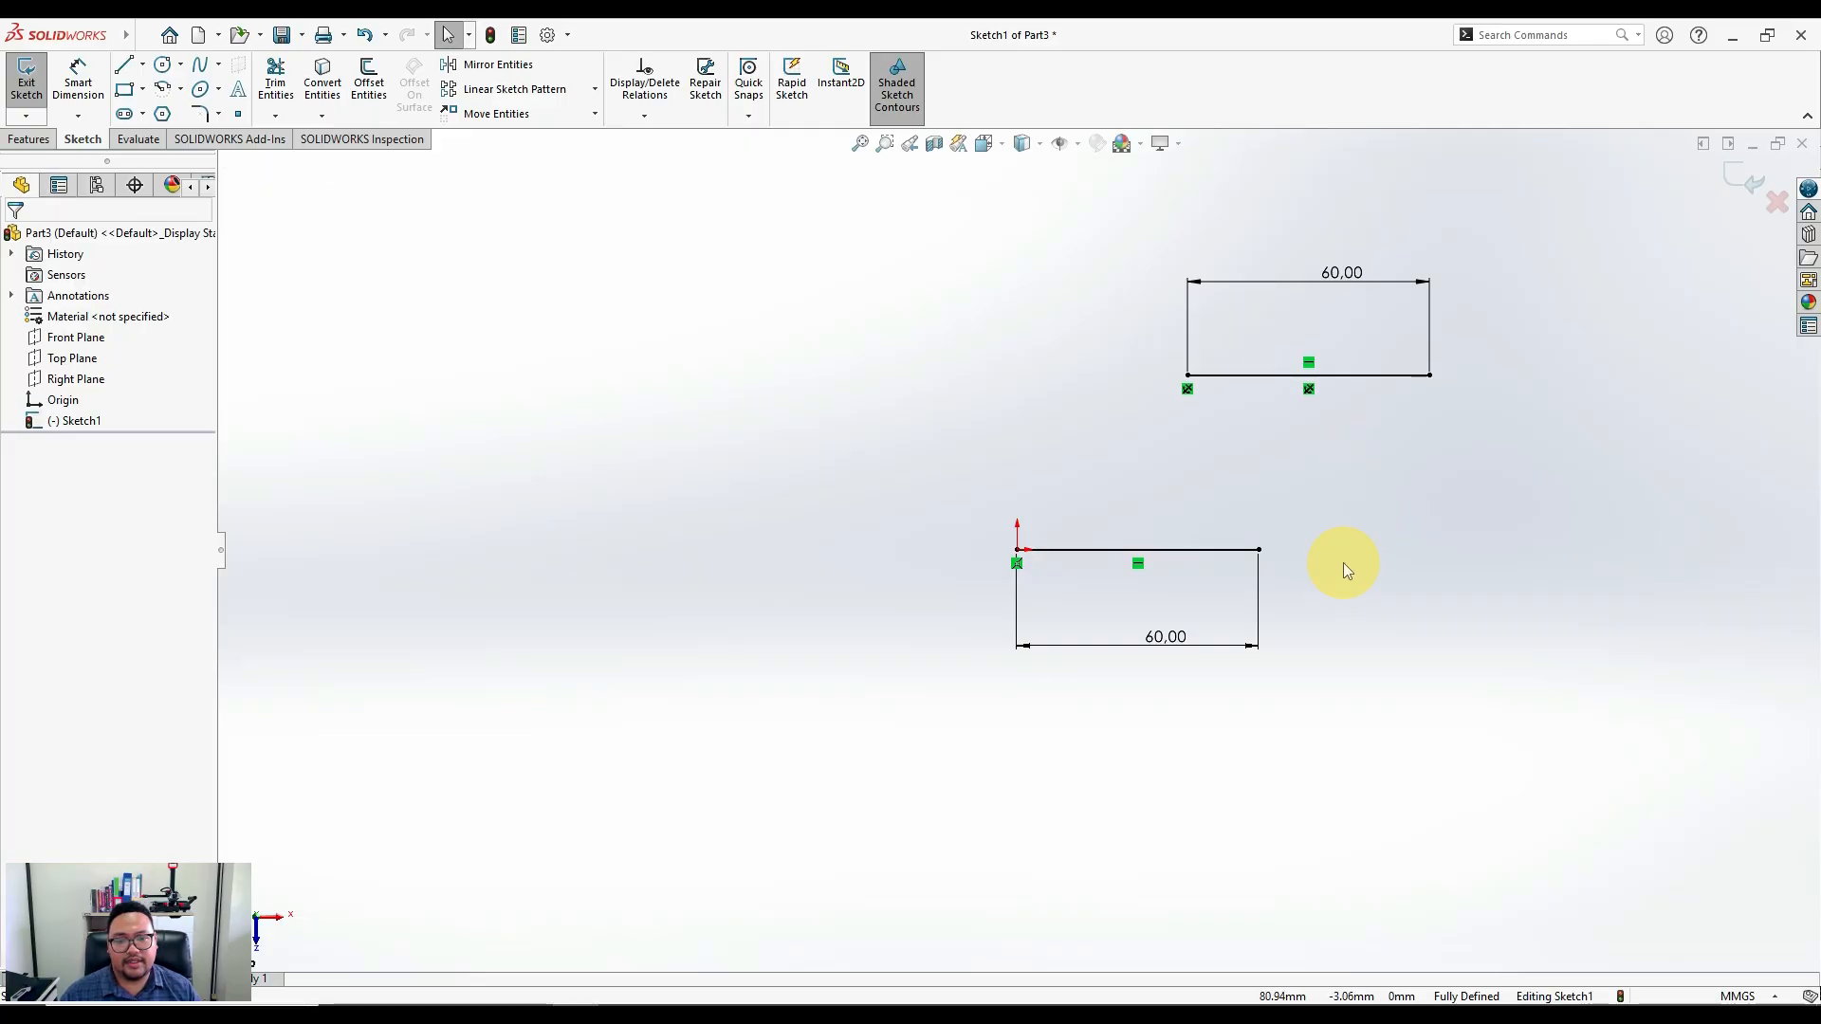
Sketch a separate horizontal line about 41 mm long above and to the left of the origin
{"action": "left_click", "coordinate": [124, 63]}
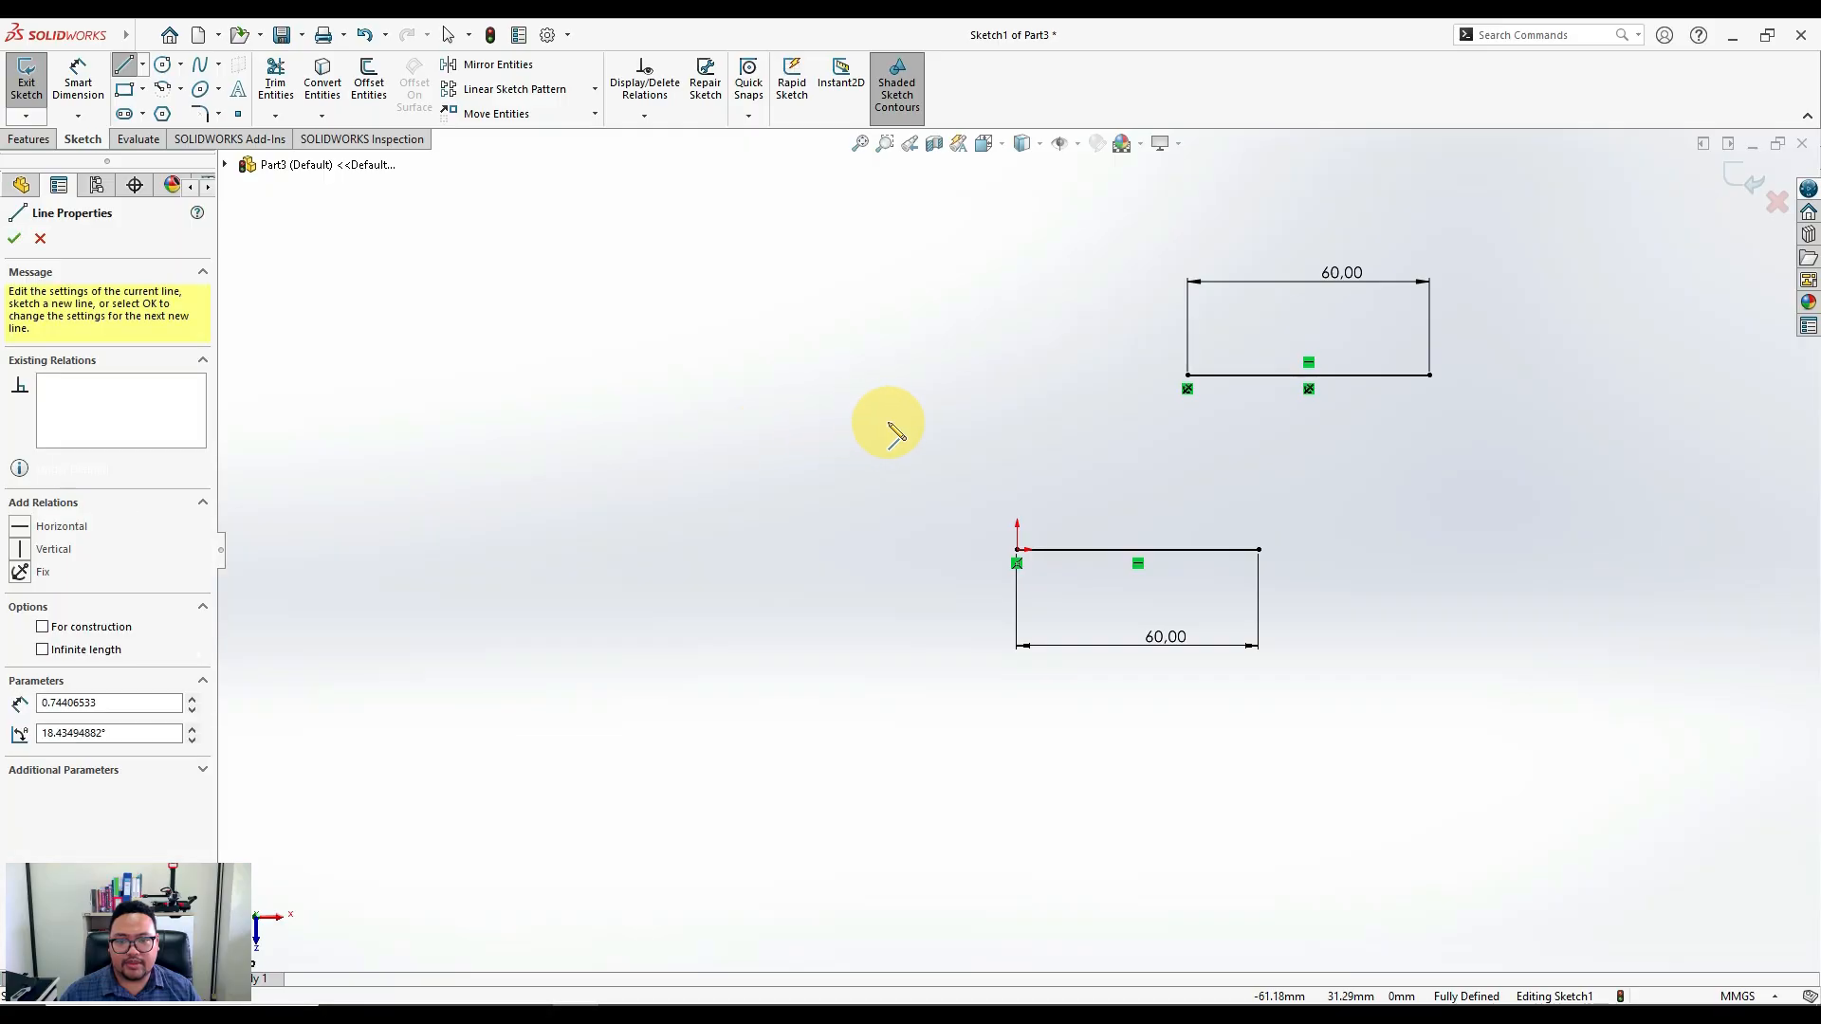
{"action": "left_click", "coordinate": [766, 424]}
{"action": "left_click", "coordinate": [935, 424]}
{"action": "key", "text": "Escape"}
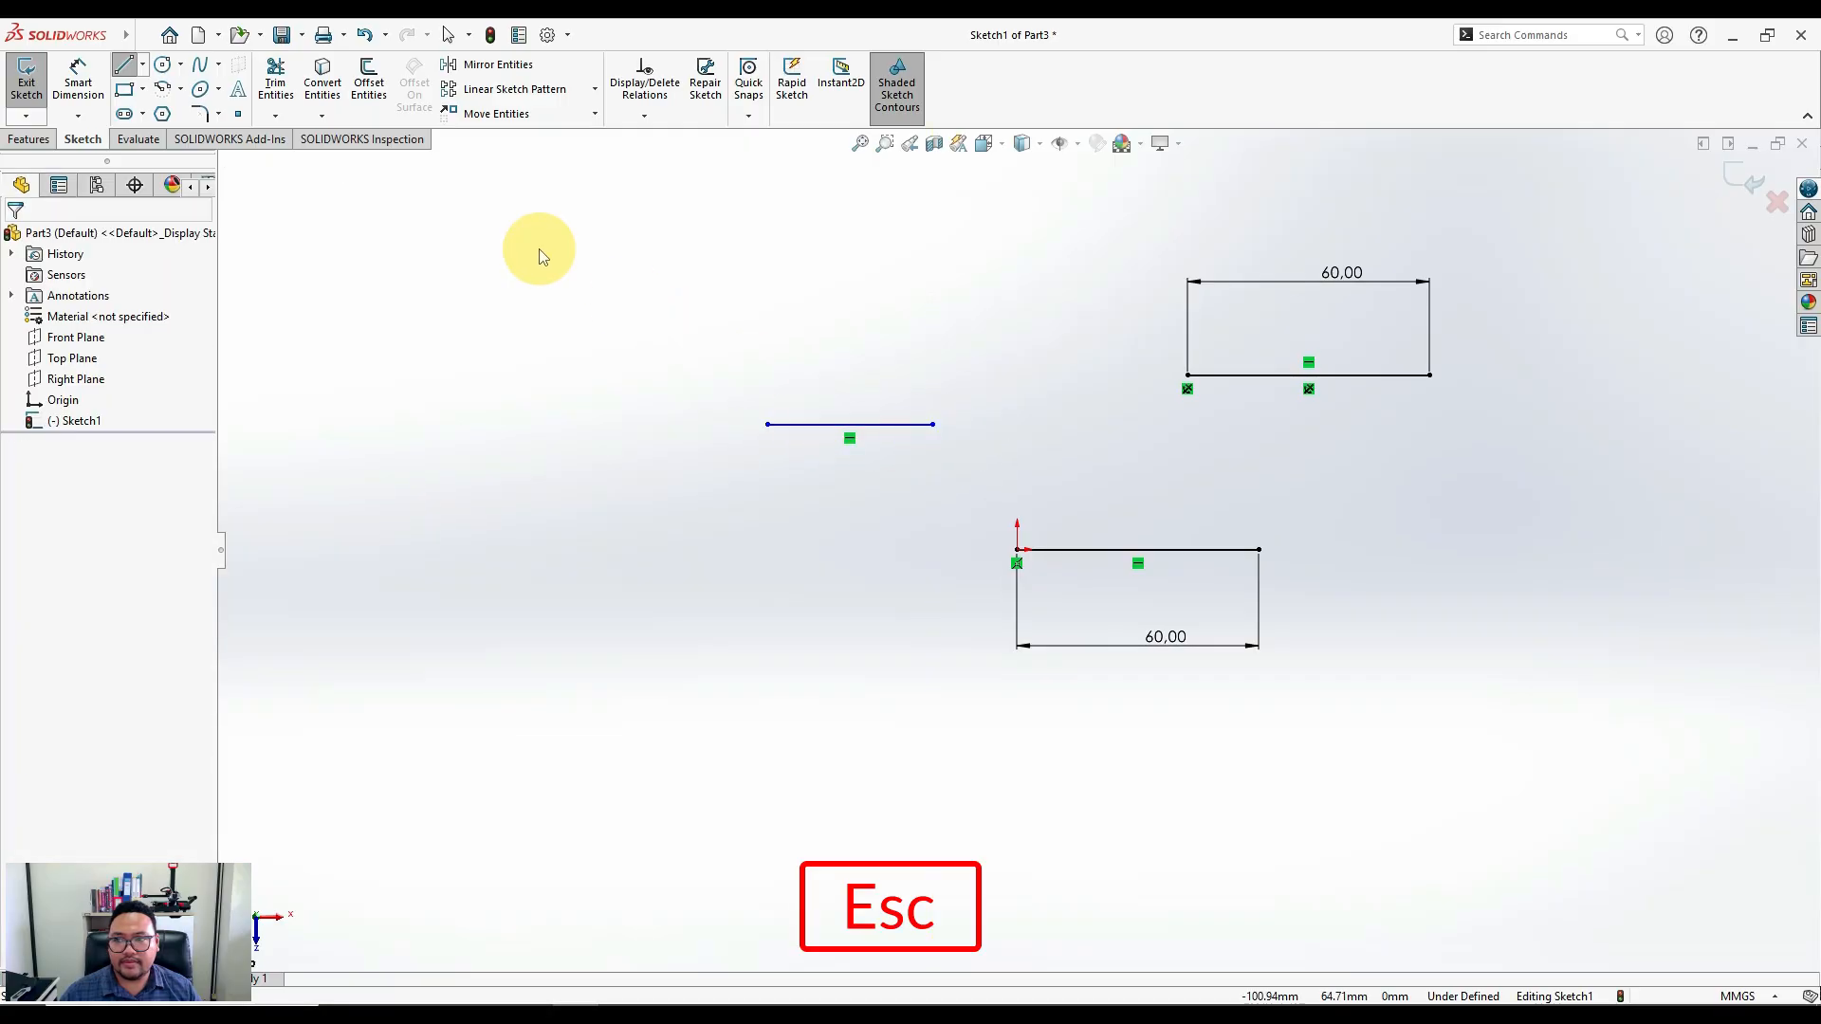
Dimension the new line's length at 40 mm and shift the line until its right endpoint is at about X -20.24, Y 28.71 mm
{"action": "left_click", "coordinate": [78, 81]}
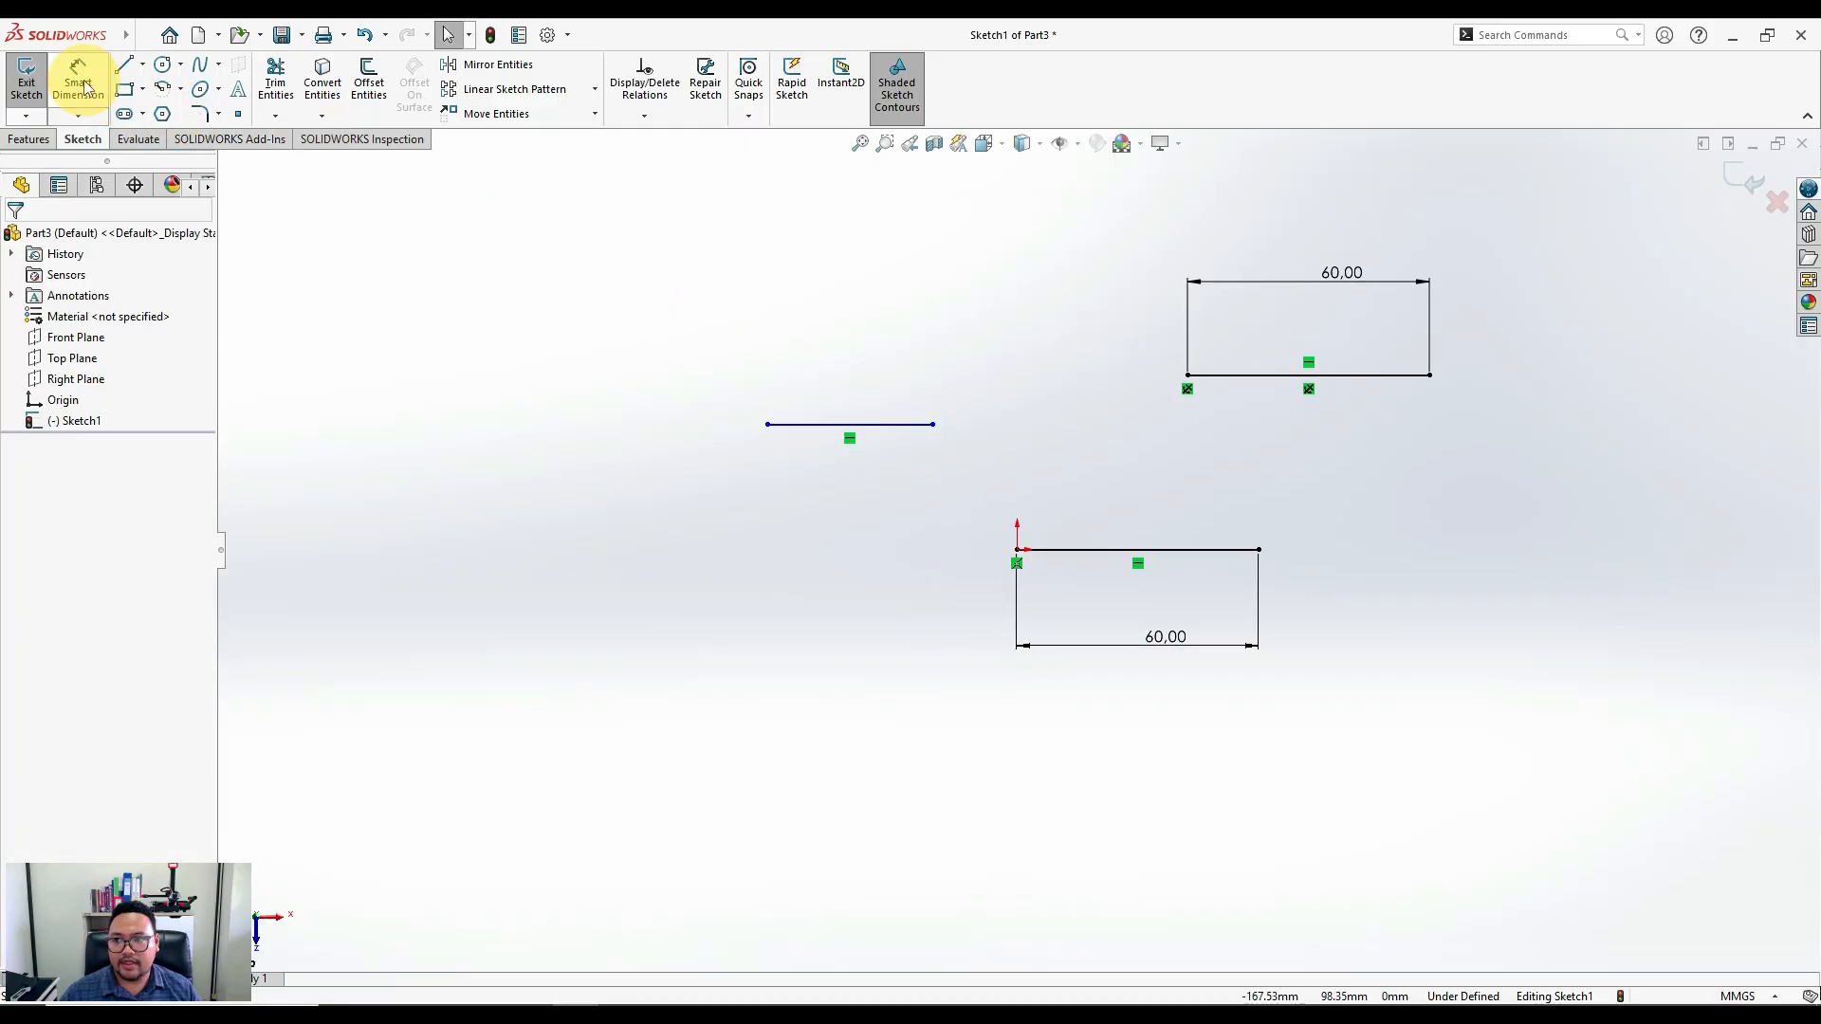
{"action": "left_click", "coordinate": [799, 415]}
{"action": "left_click", "coordinate": [857, 332]}
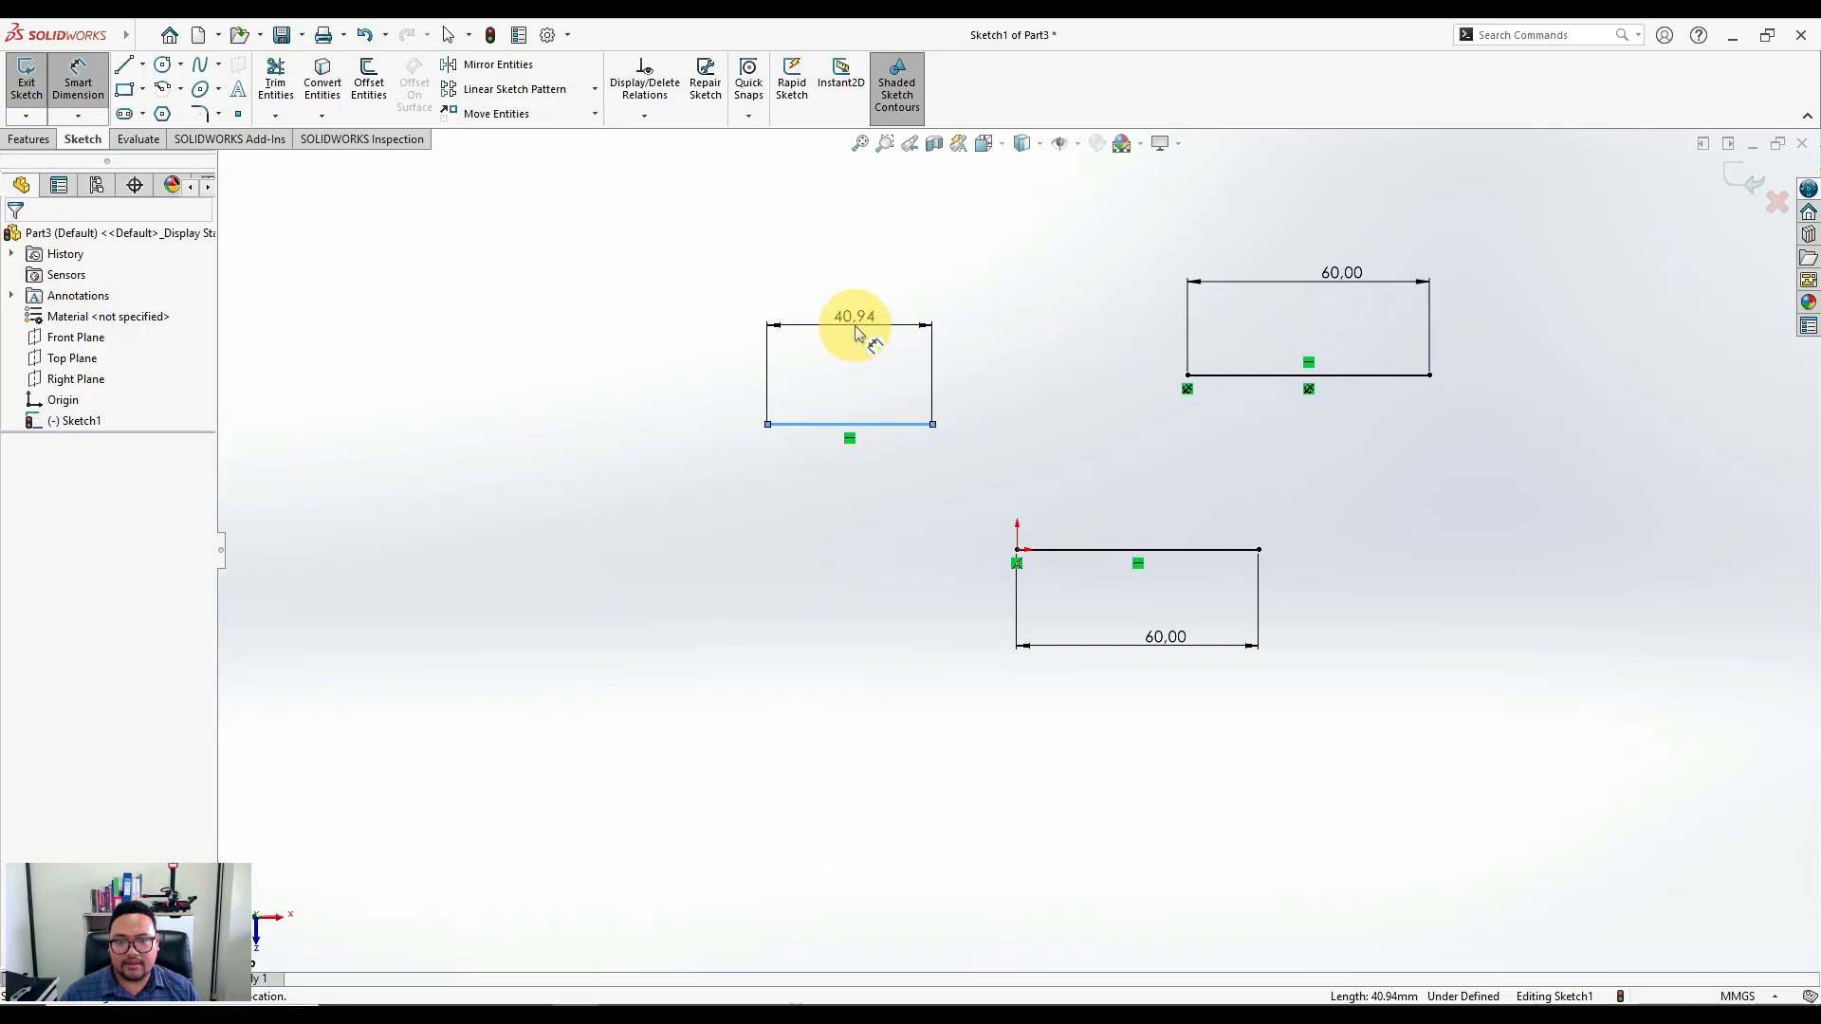
{"action": "left_click", "coordinate": [851, 493]}
{"action": "type", "text": "40"}
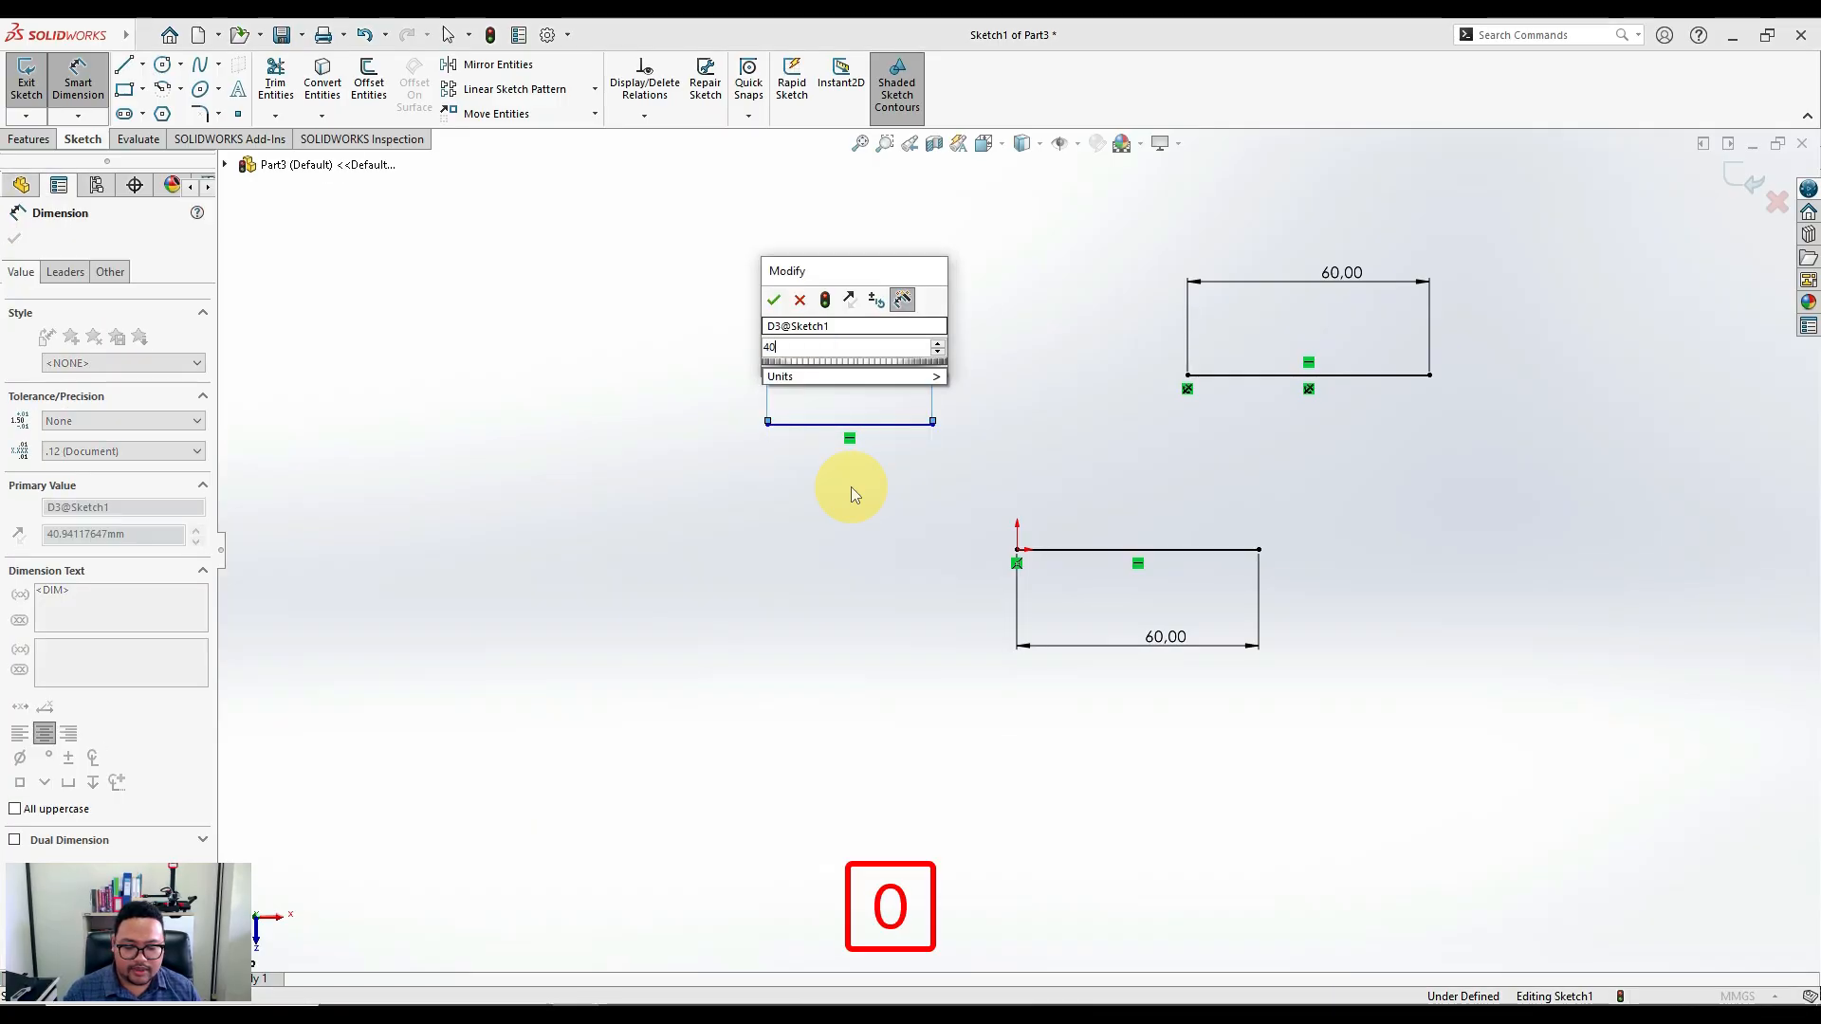
{"action": "key", "text": "Return"}
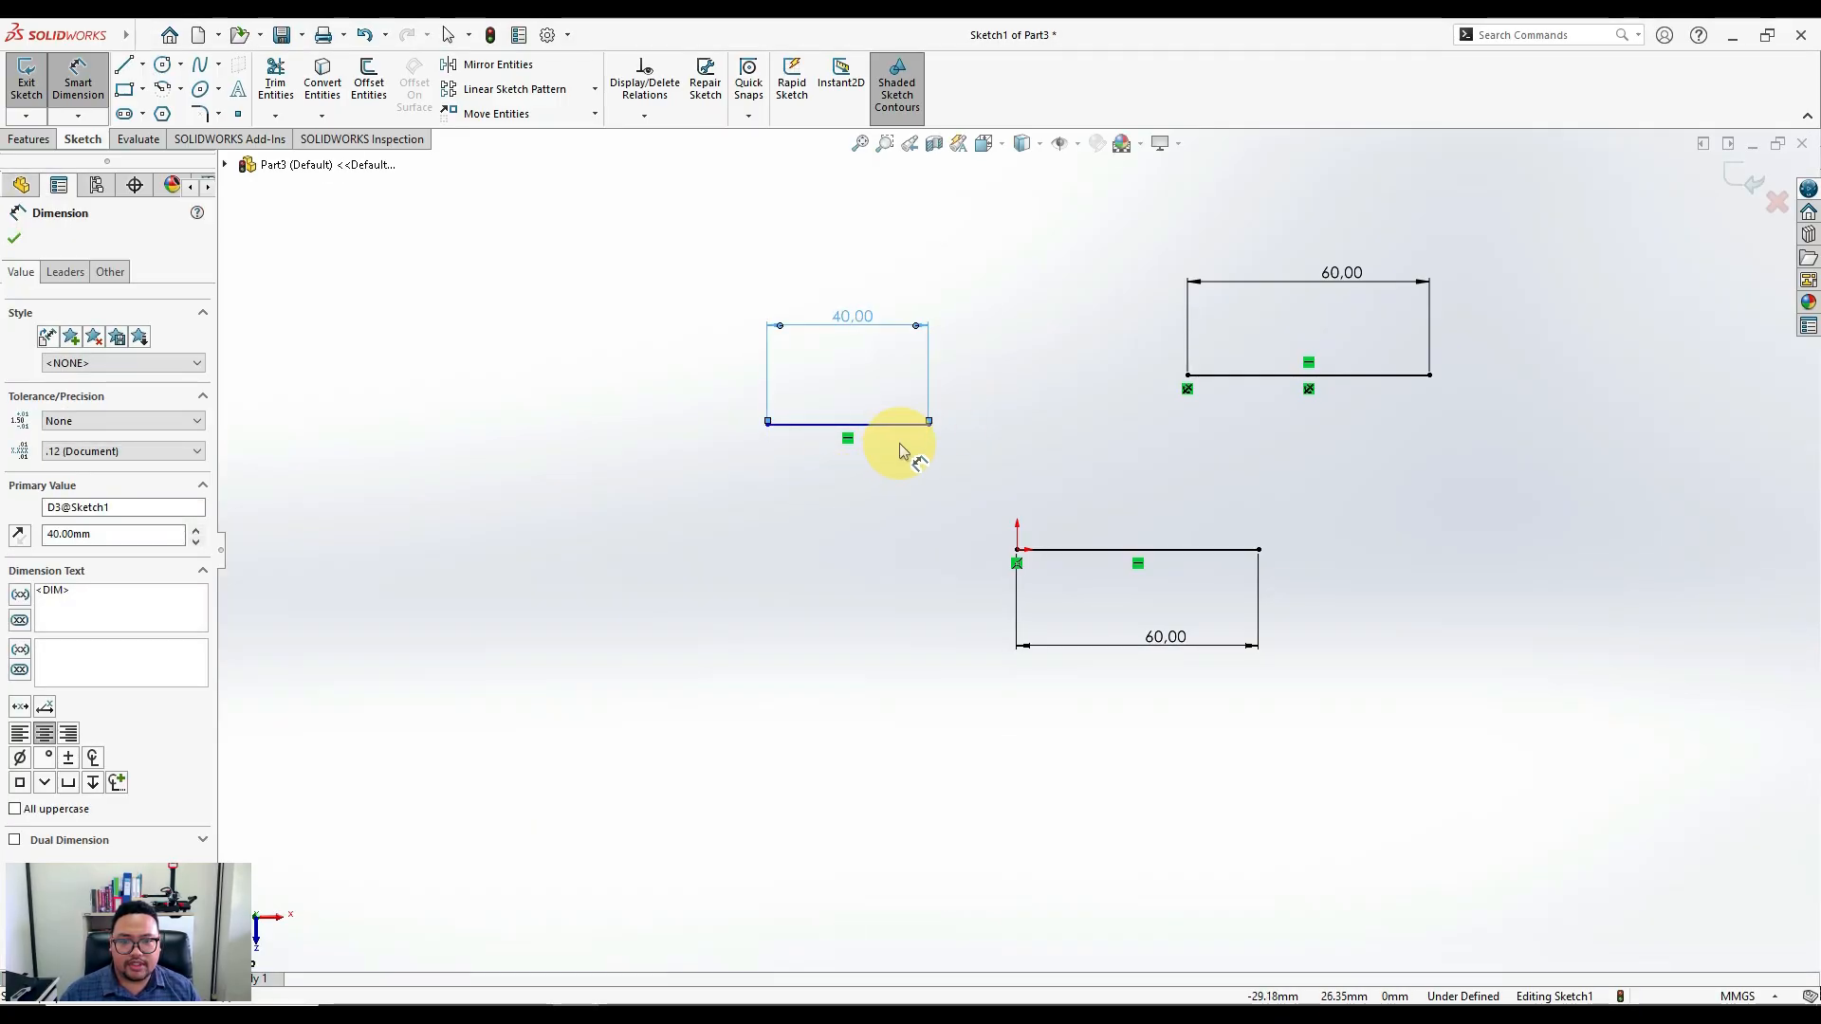
{"action": "key", "text": "Escape"}
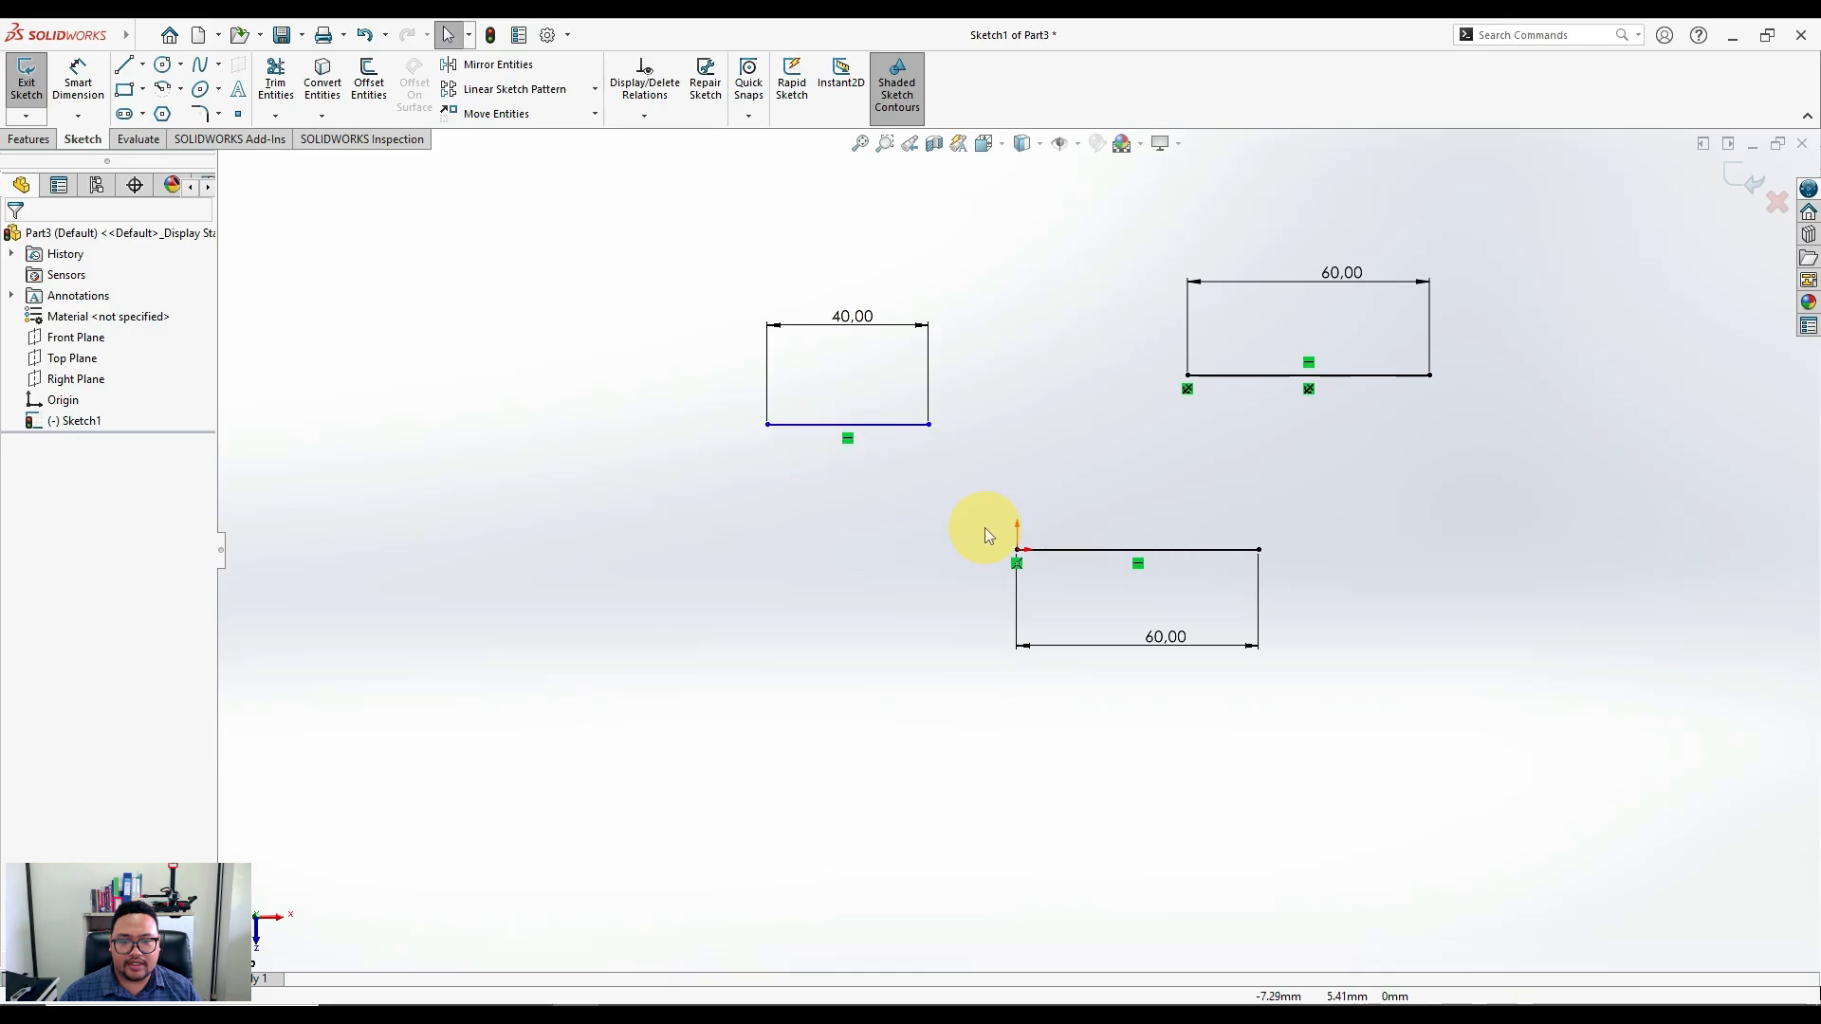
{"action": "mouse_move", "coordinate": [929, 425]}
{"action": "left_mouse_down"}
{"action": "mouse_move", "coordinate": [800, 370]}
{"action": "mouse_move", "coordinate": [821, 492]}
{"action": "mouse_move", "coordinate": [851, 502]}
{"action": "mouse_move", "coordinate": [911, 353]}
{"action": "mouse_move", "coordinate": [968, 395]}
{"action": "mouse_move", "coordinate": [937, 434]}
{"action": "left_mouse_up"}
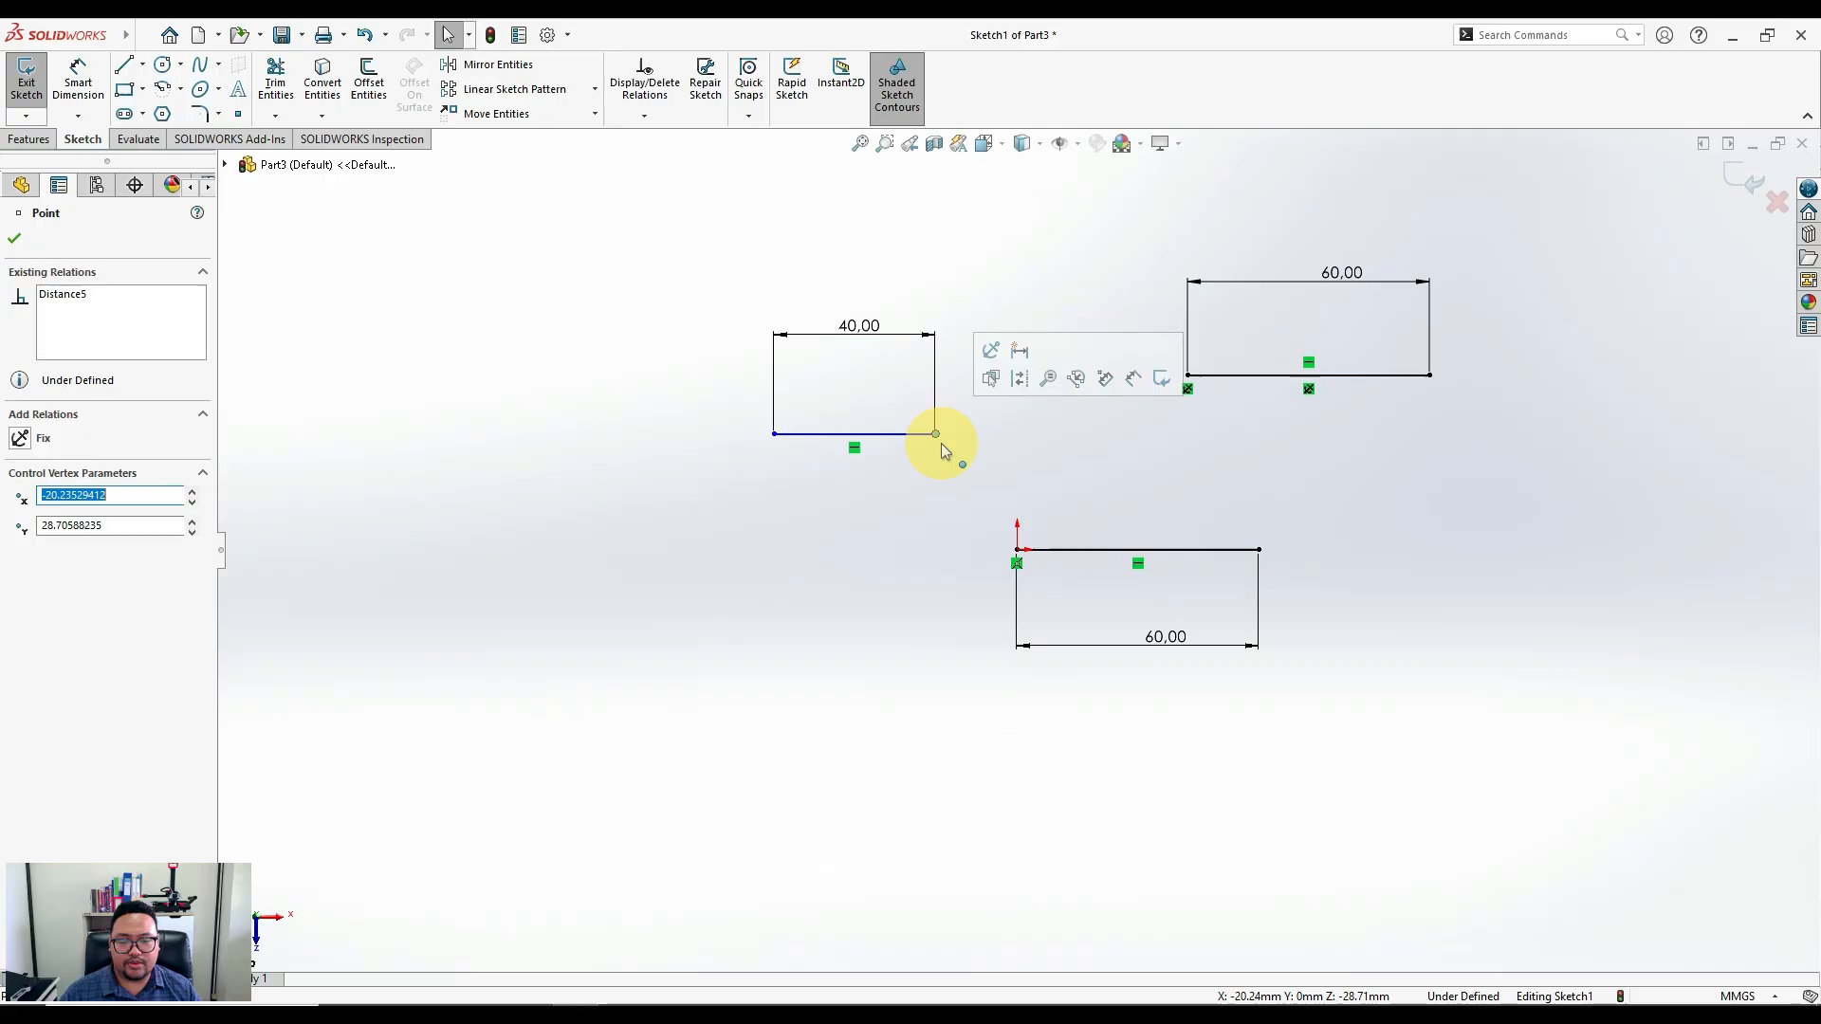
Add a 20 mm horizontal Smart Dimension between the upper-left line's right endpoint and the origin
{"action": "left_click", "coordinate": [858, 383]}
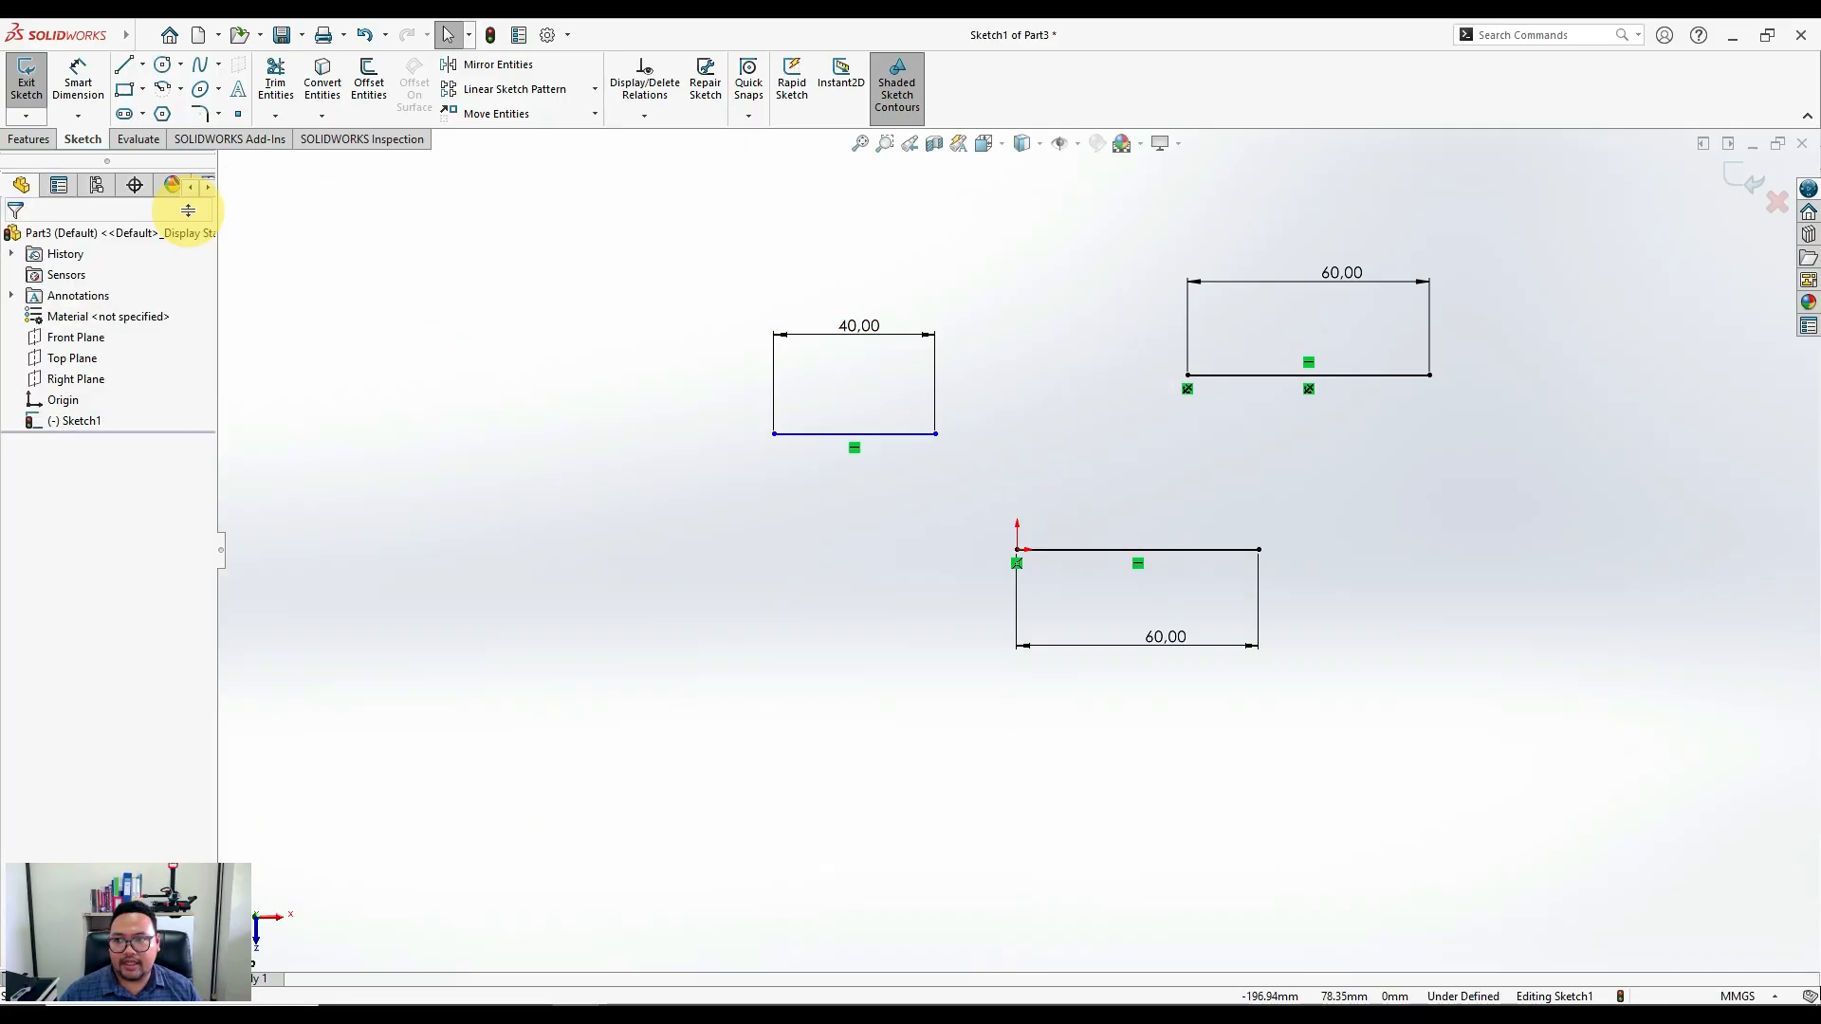
{"action": "left_click", "coordinate": [78, 75]}
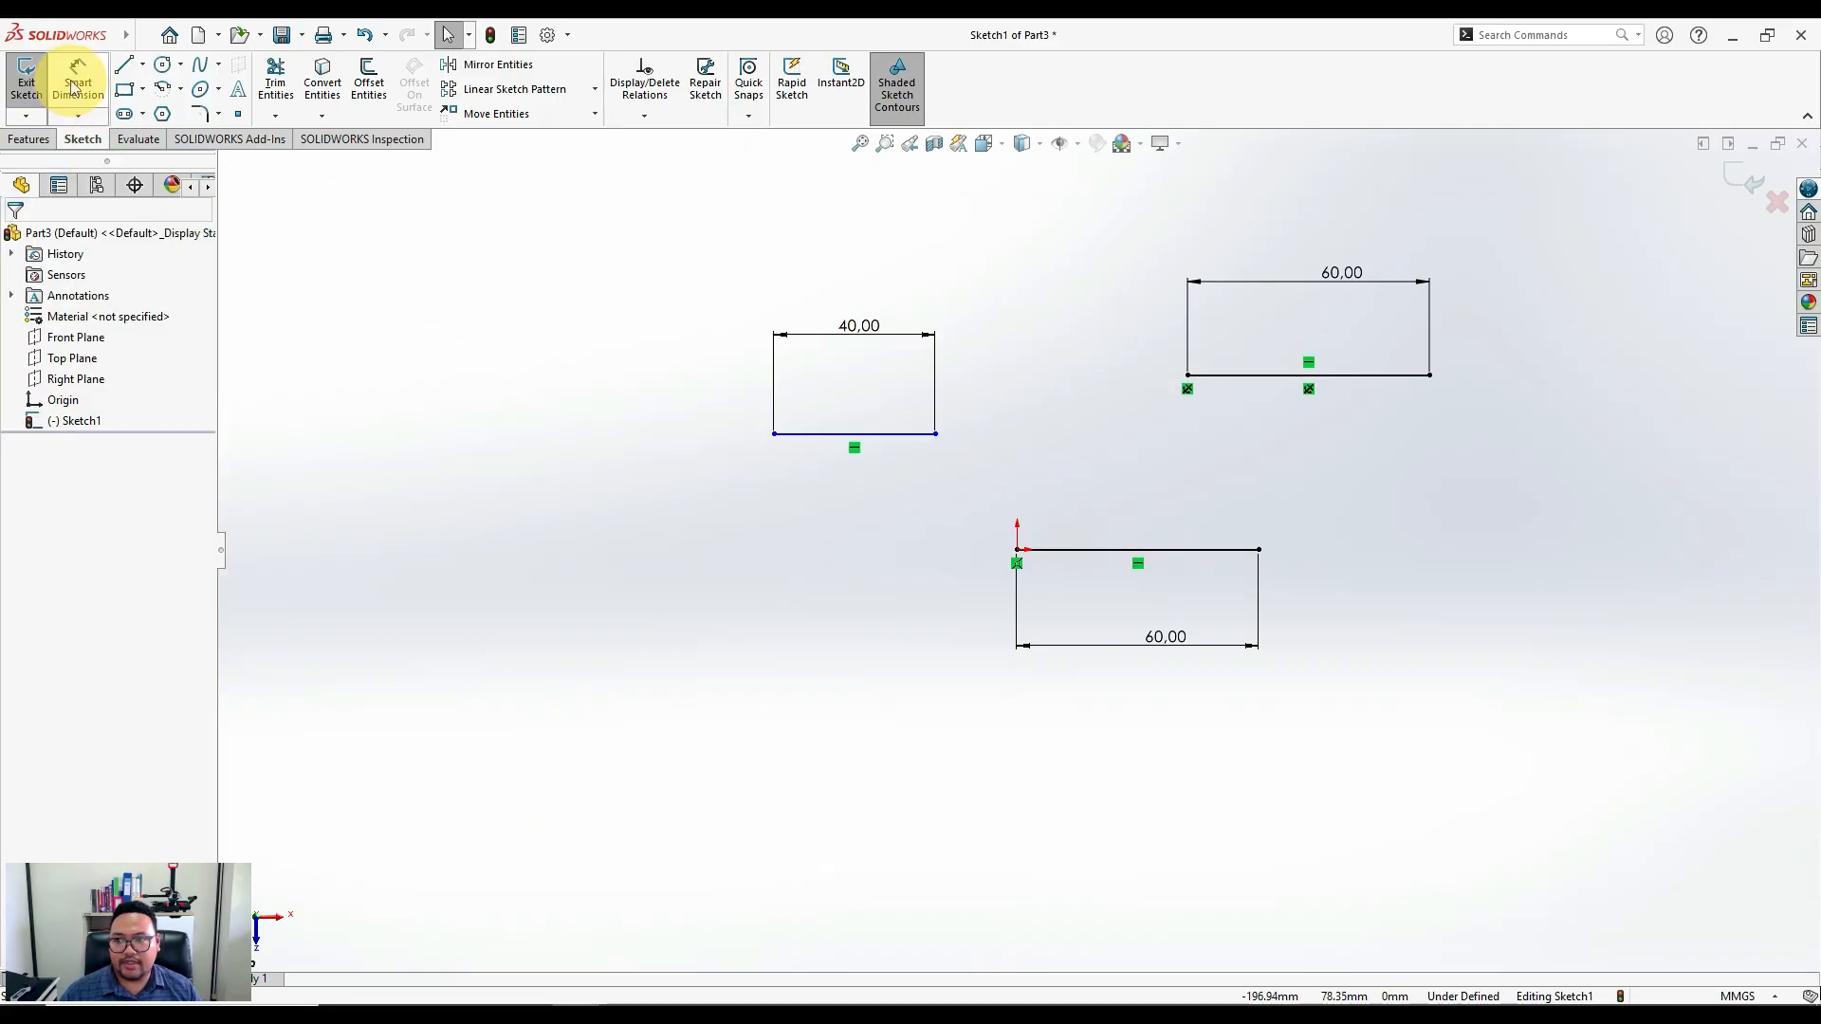
{"action": "left_click", "coordinate": [937, 434]}
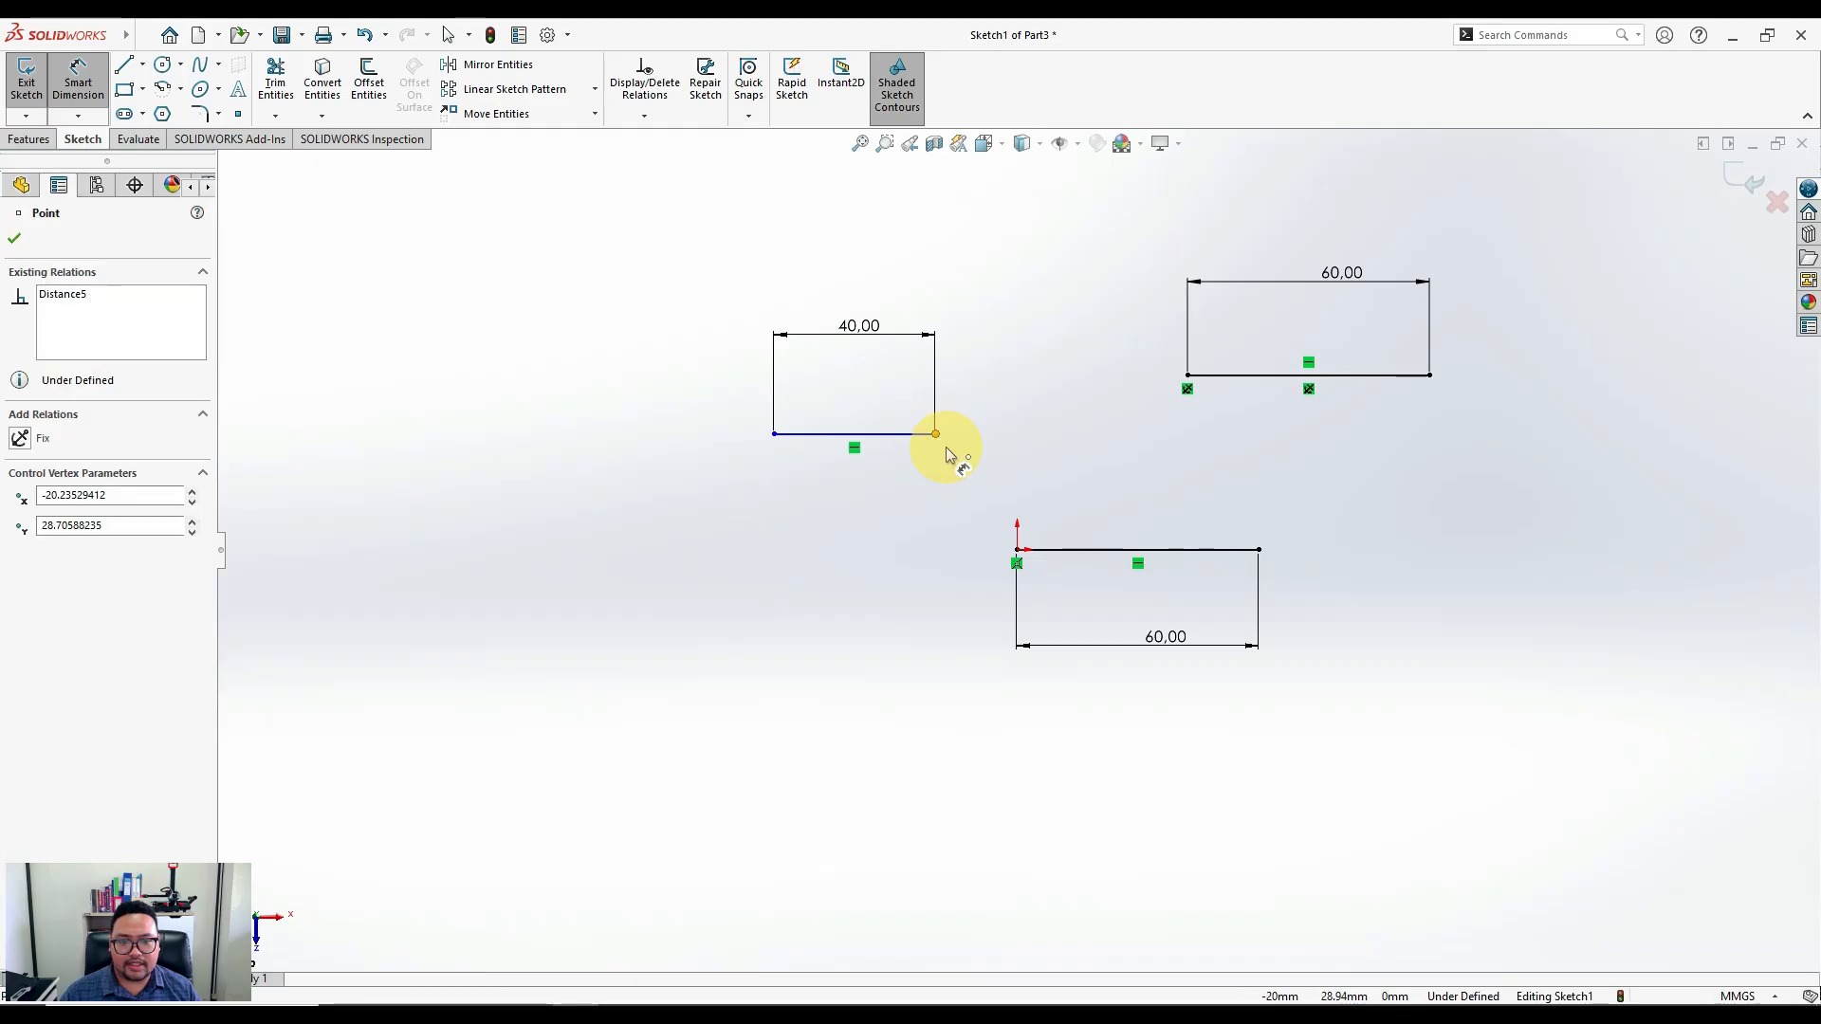
{"action": "left_click", "coordinate": [1016, 550]}
{"action": "left_click", "coordinate": [988, 296]}
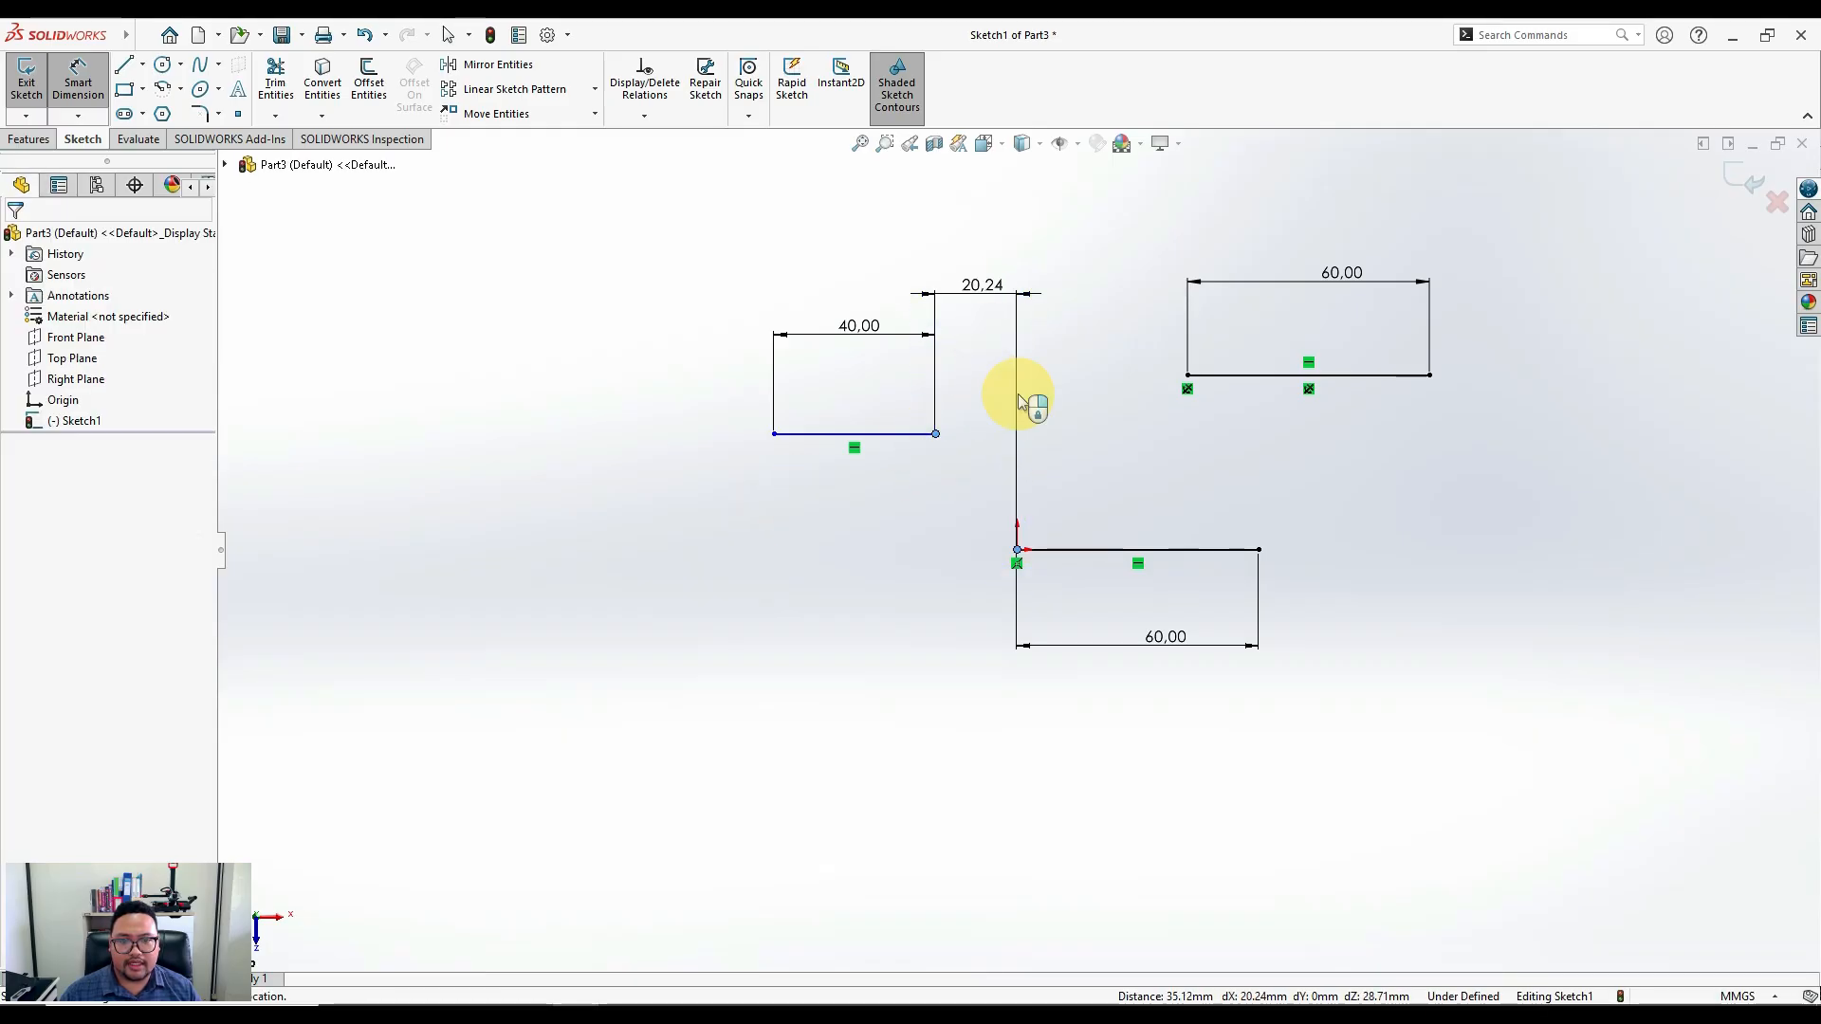
{"action": "type", "text": "20"}
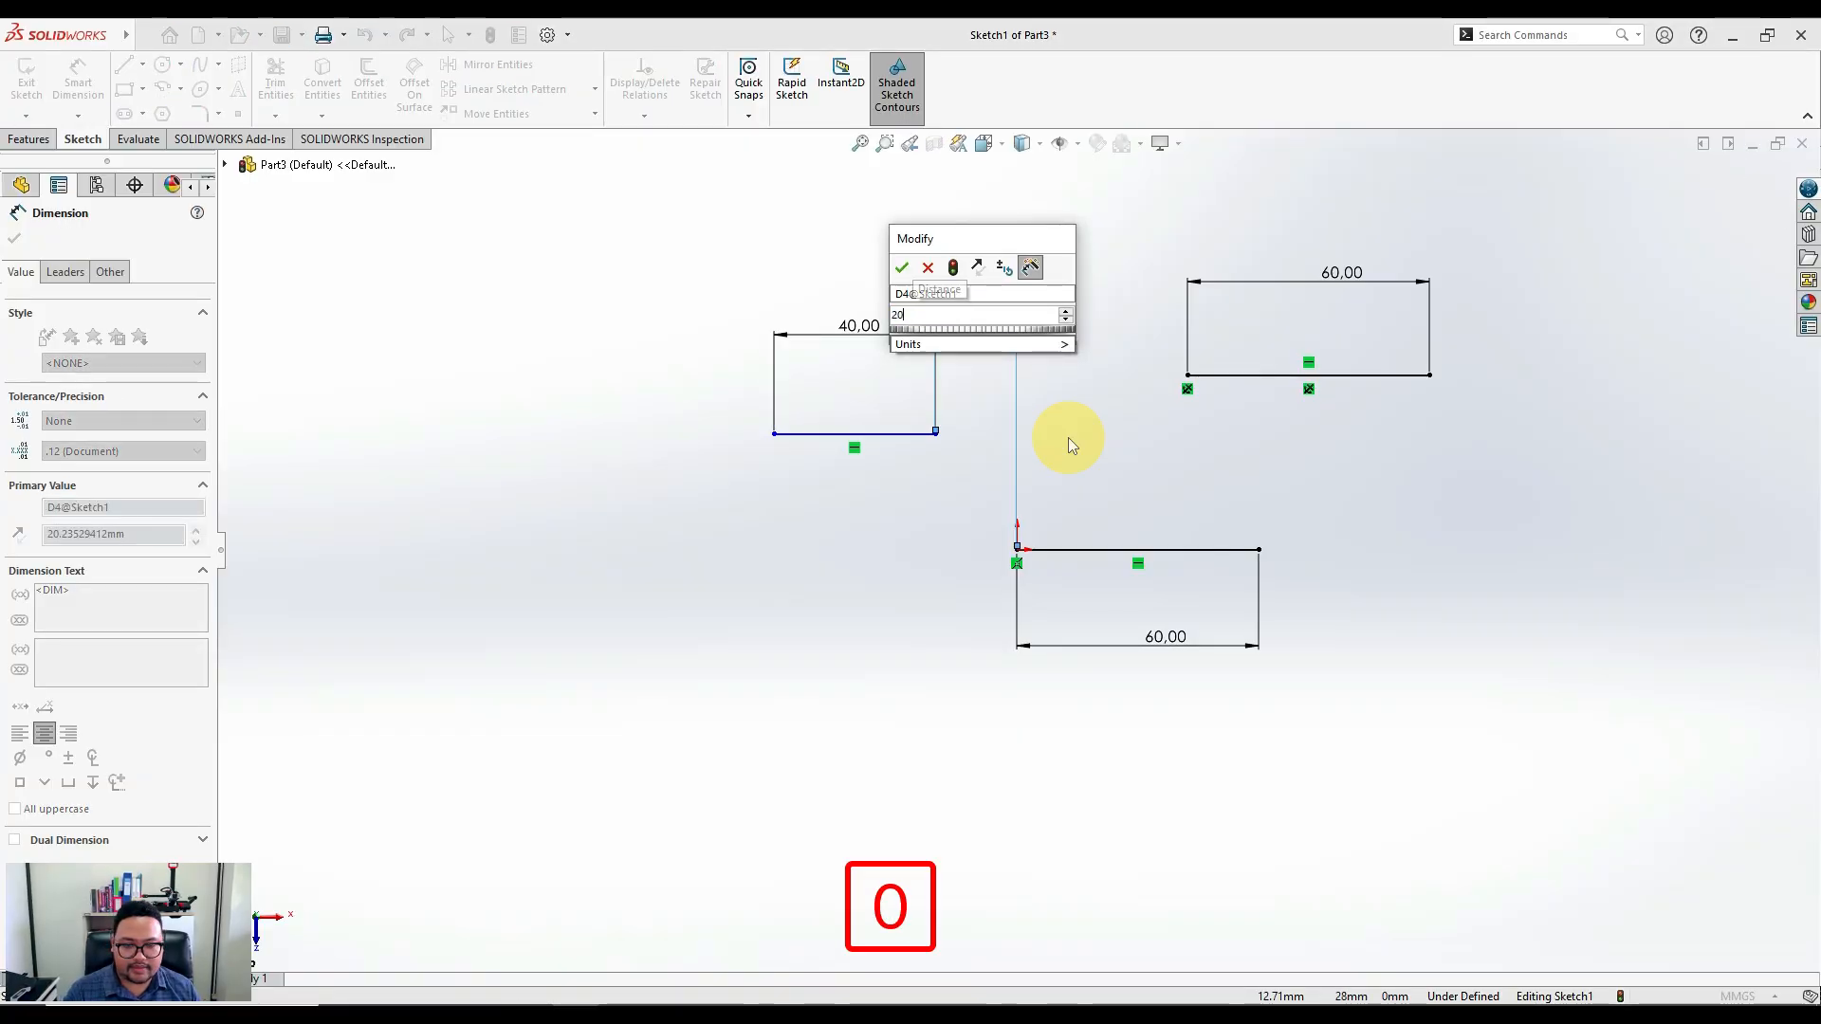
{"action": "key", "text": "Return"}
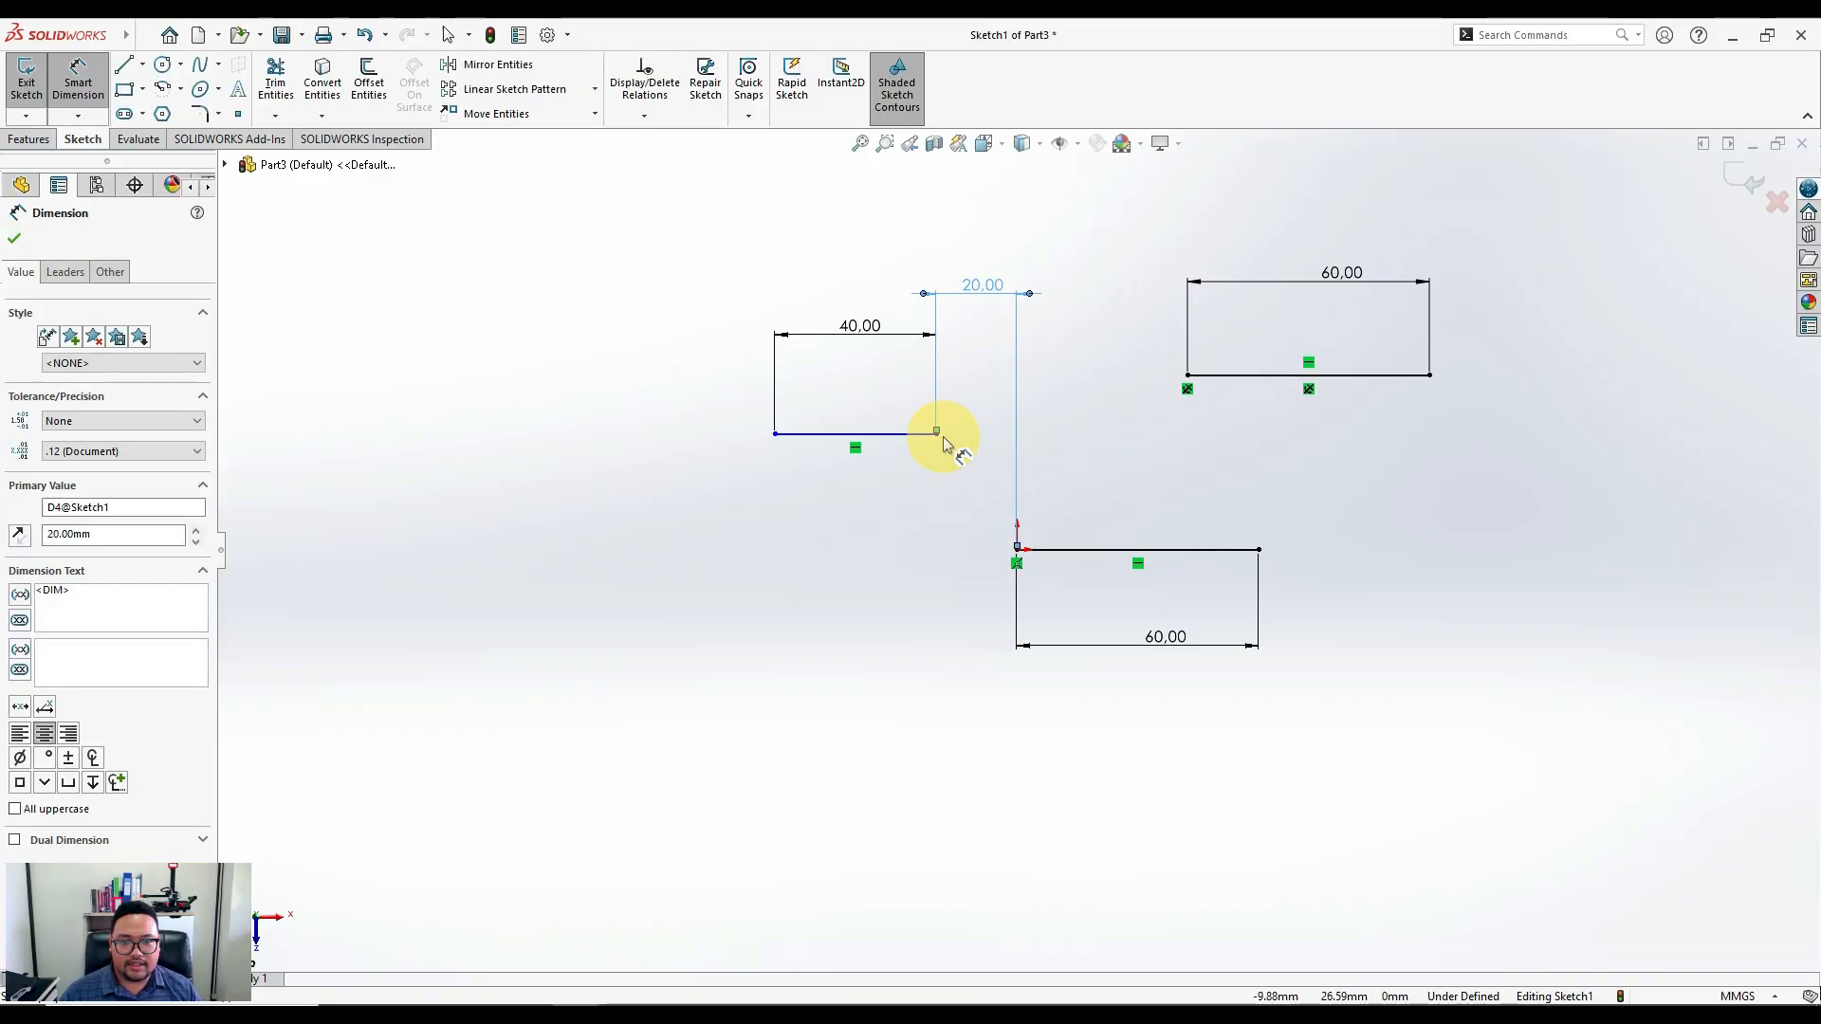
Add a 30 mm vertical Smart Dimension between the upper-left line's right endpoint and the origin
{"action": "left_click", "coordinate": [937, 434]}
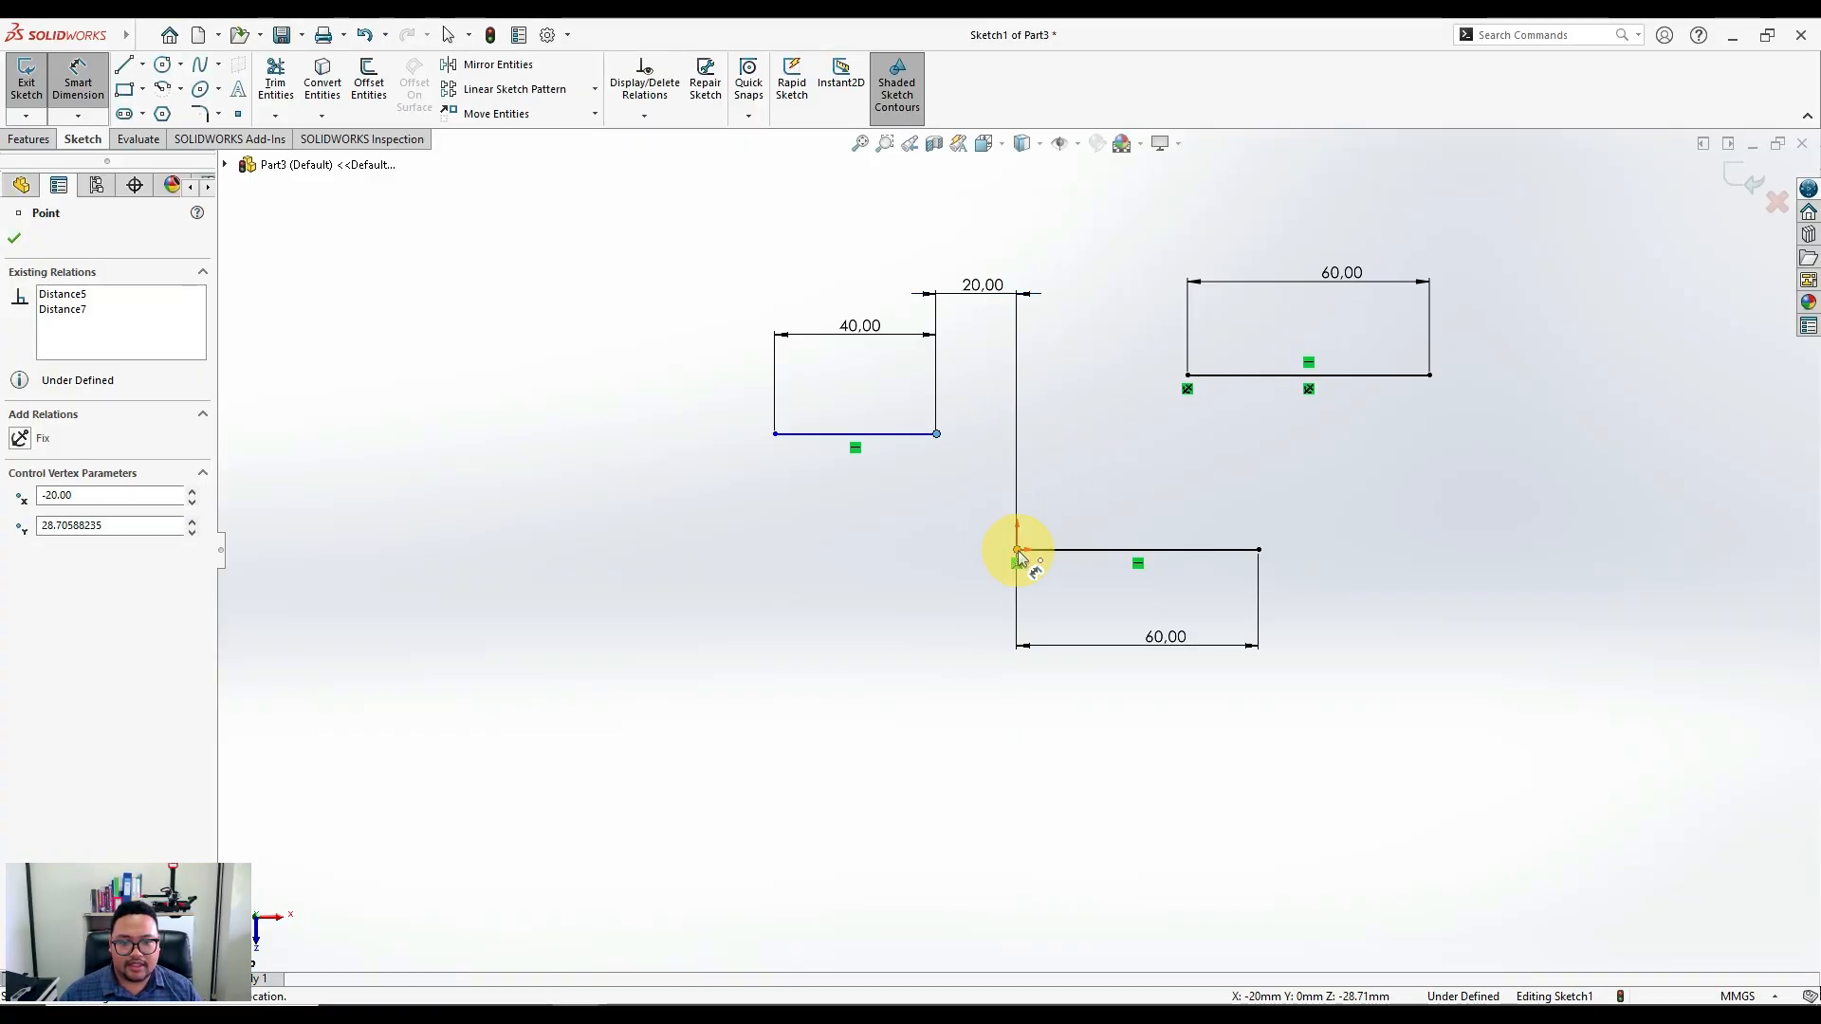
{"action": "left_click", "coordinate": [1017, 549]}
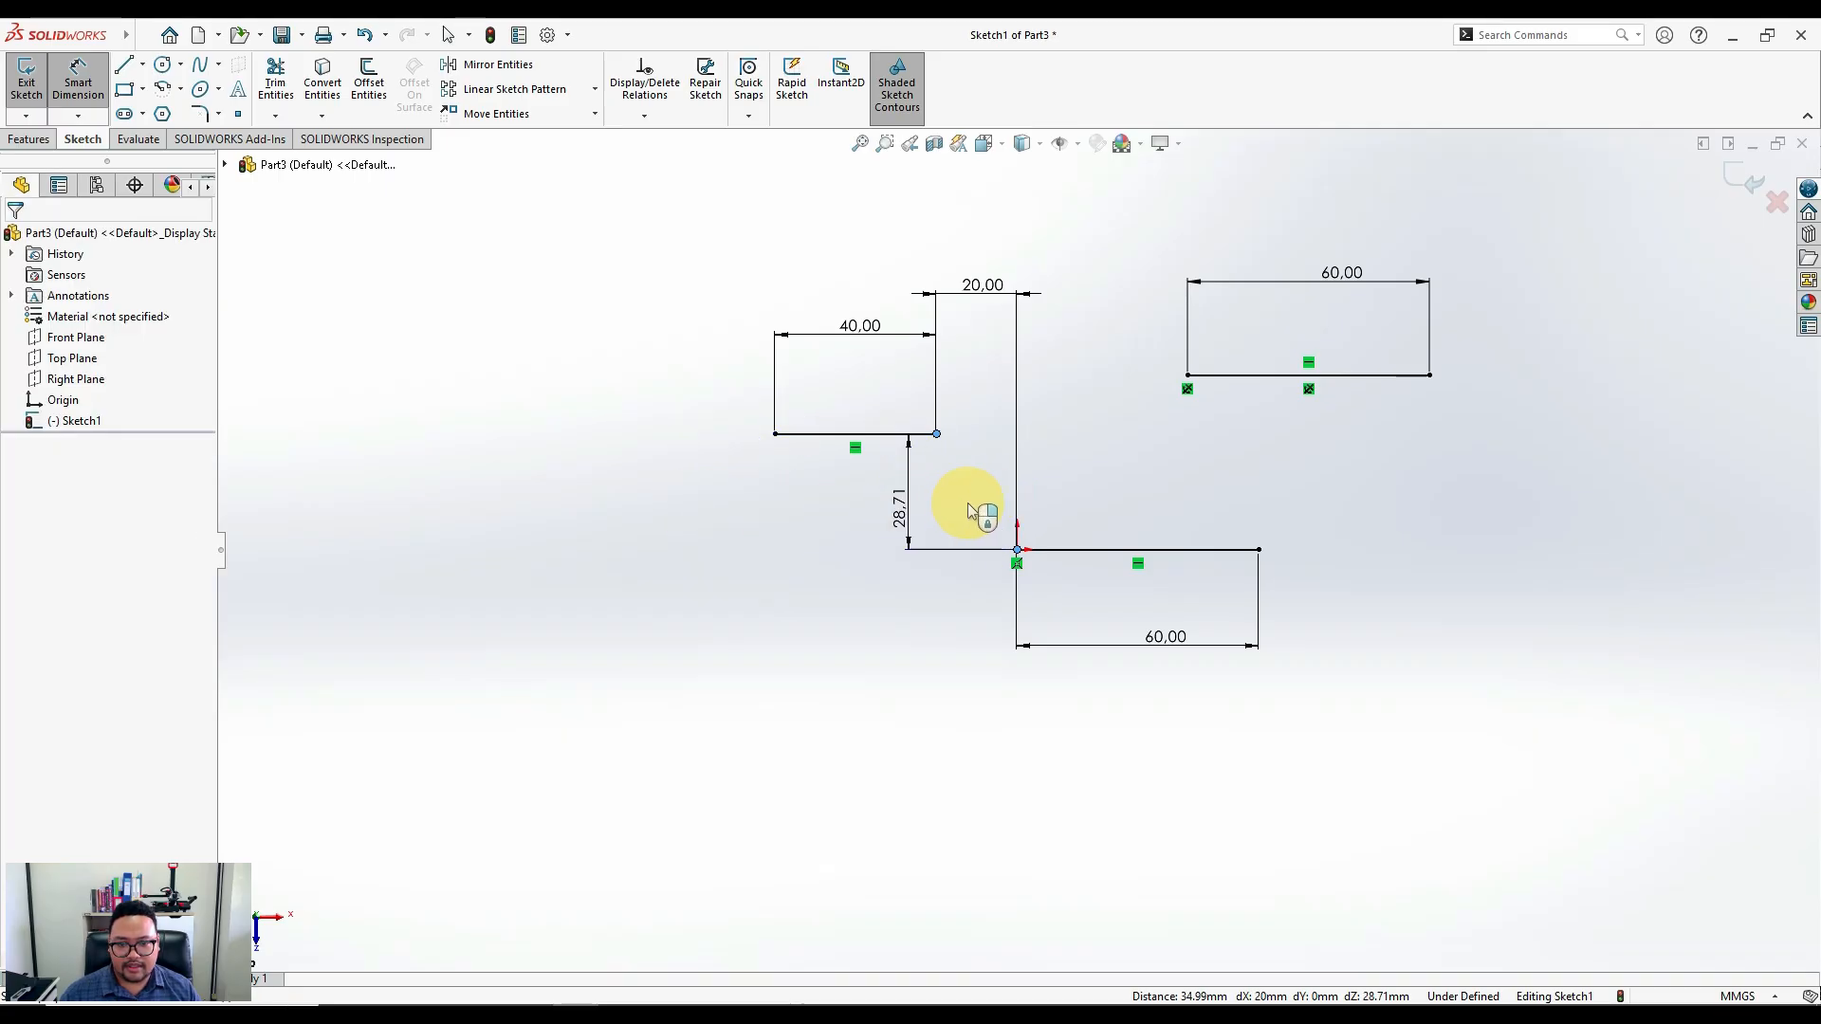
{"action": "left_click", "coordinate": [971, 512]}
{"action": "type", "text": "30"}
{"action": "key", "text": "Return"}
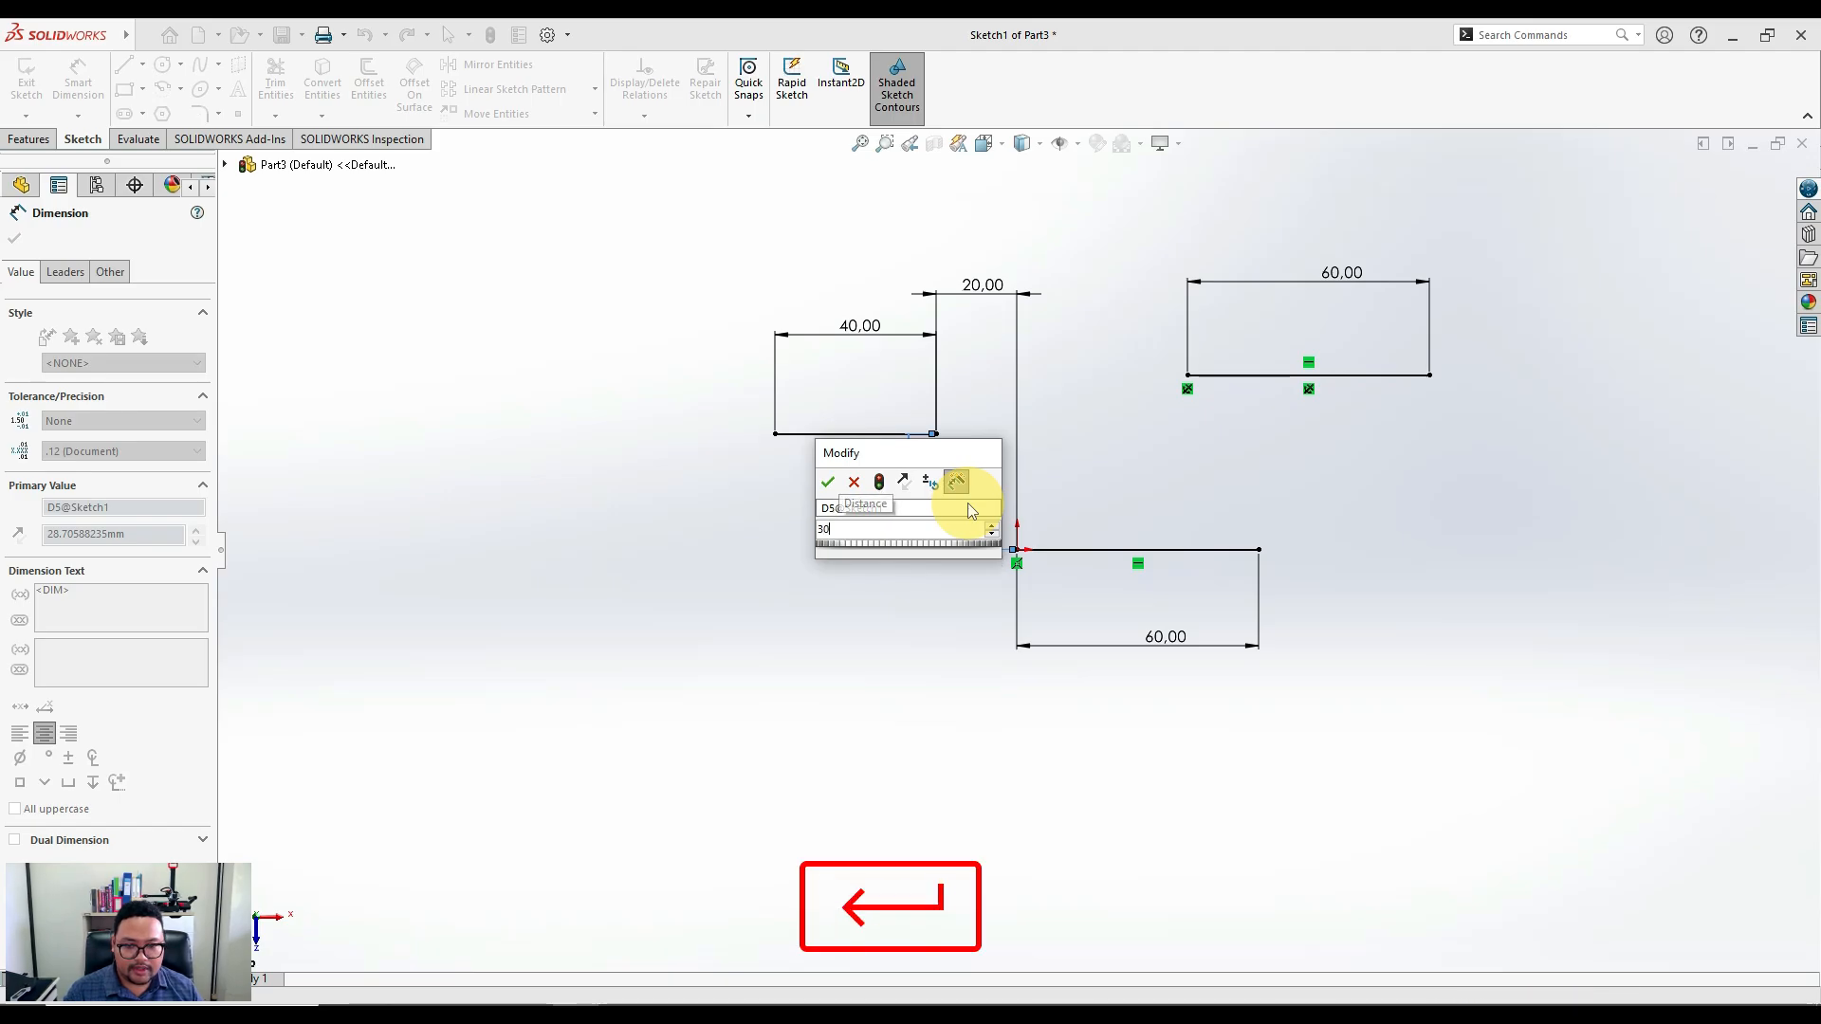
{"action": "key", "text": "Escape"}
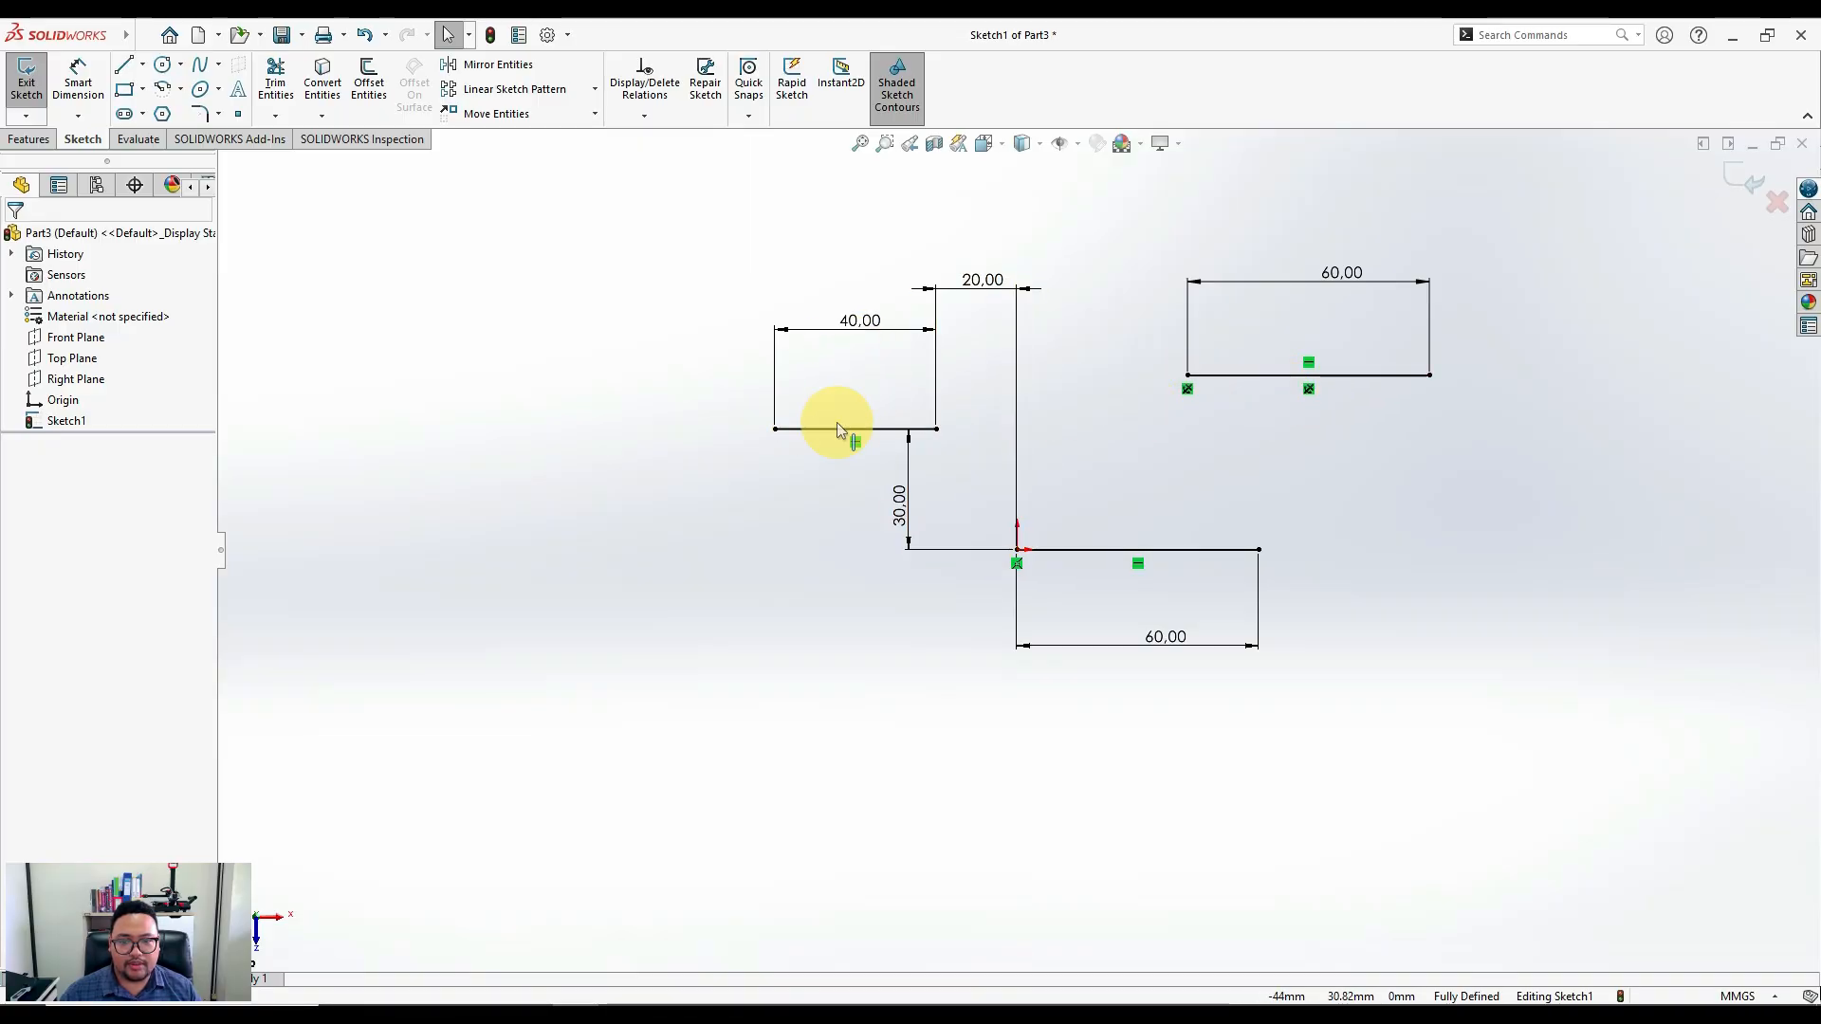
Check the relations and definition status of the upper-left line's right endpoint
{"action": "left_click", "coordinate": [936, 429]}
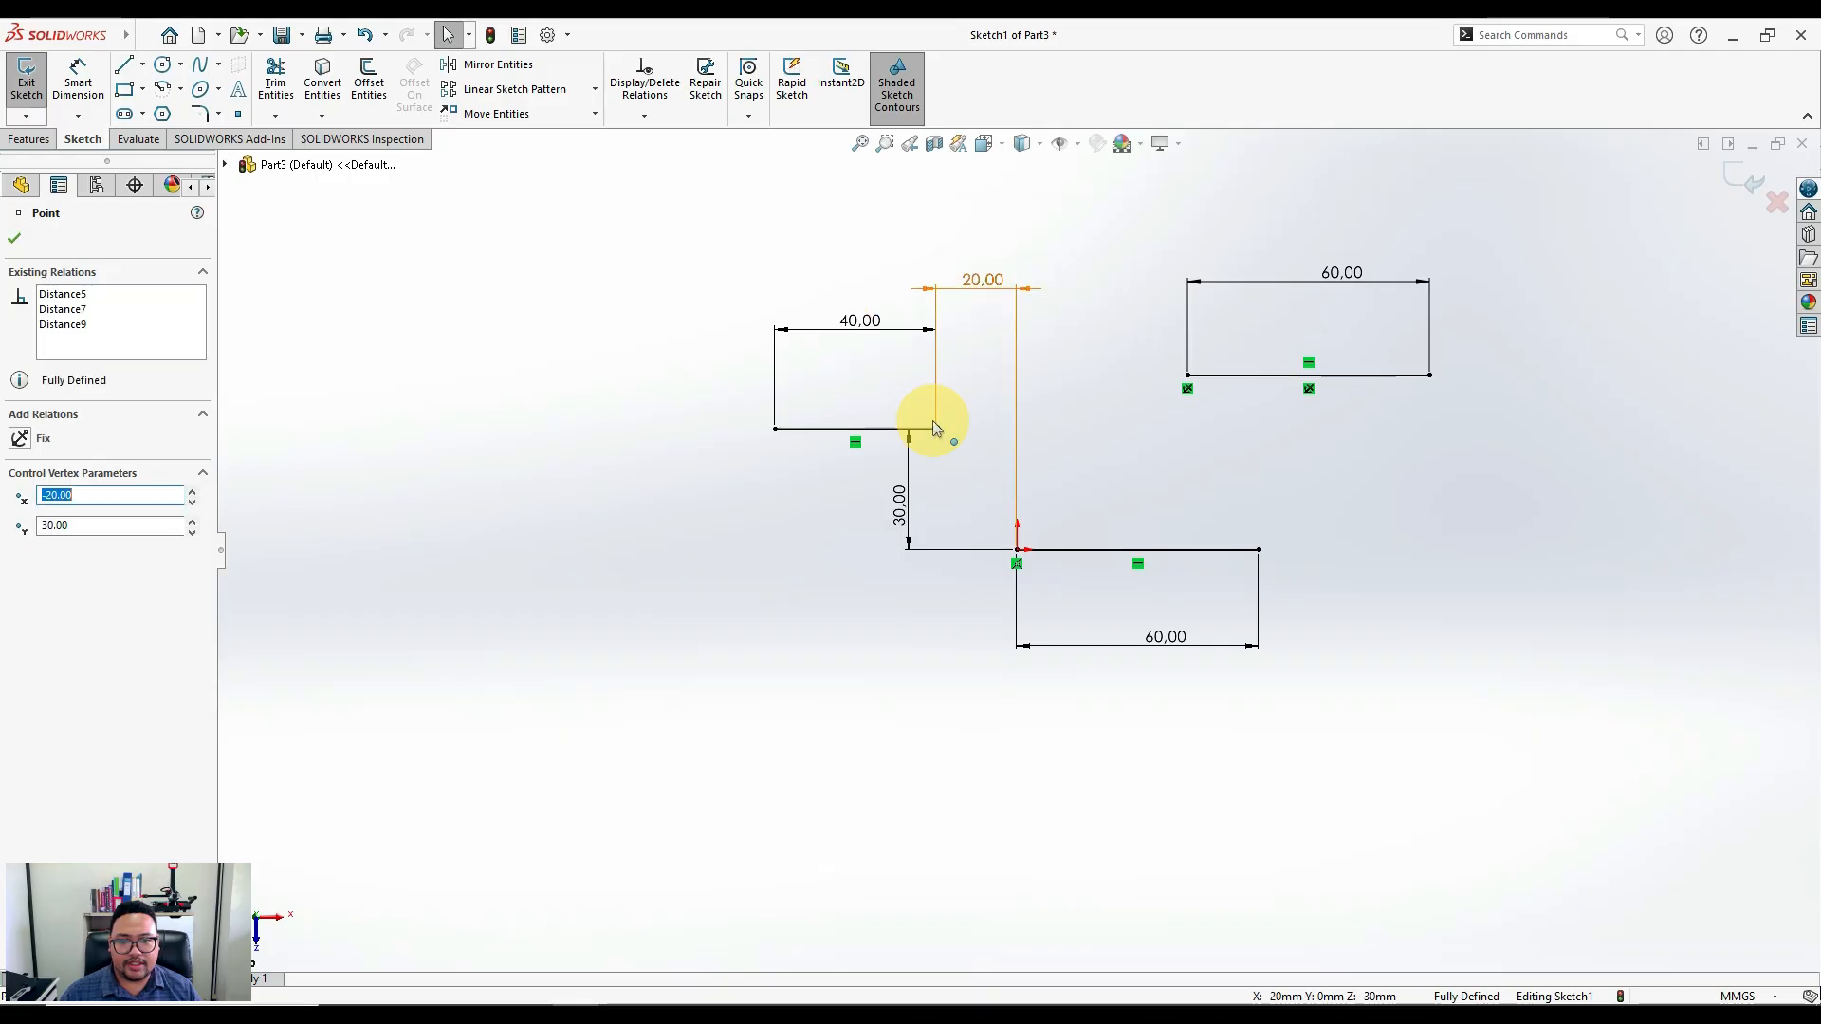
{"action": "key", "text": "Escape"}
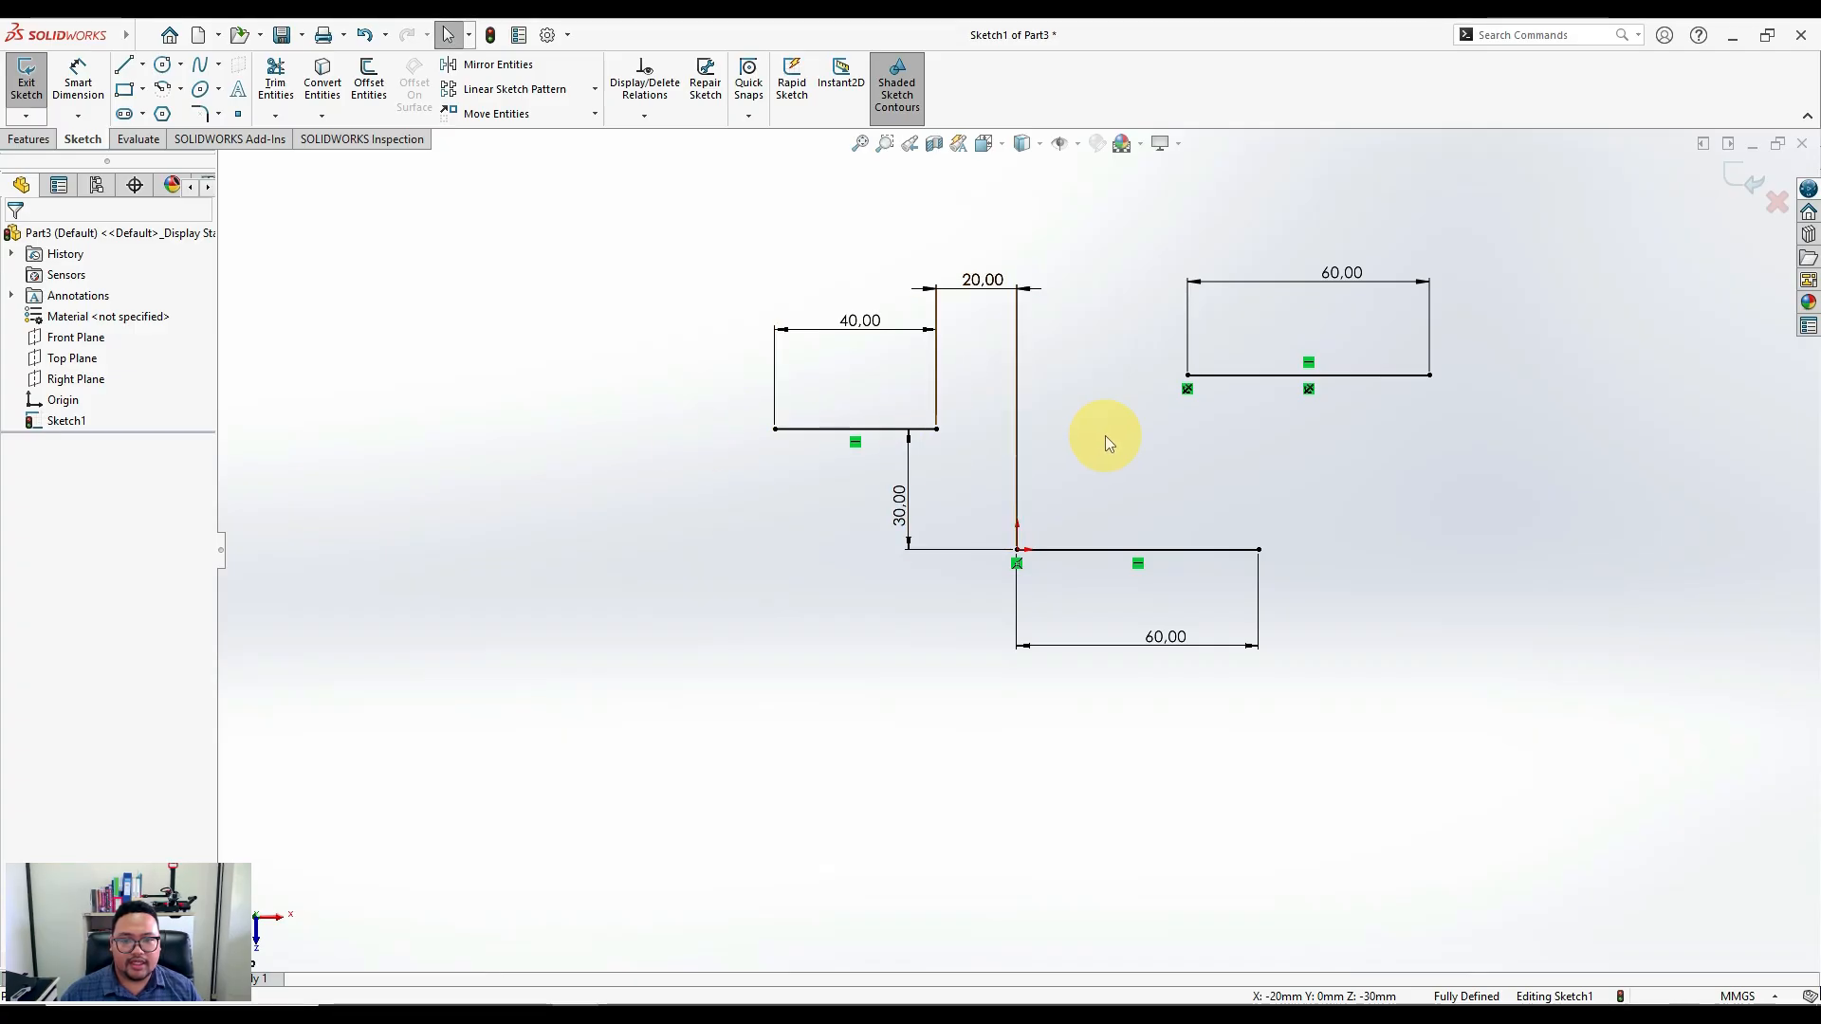
{"action": "left_click", "coordinate": [936, 429]}
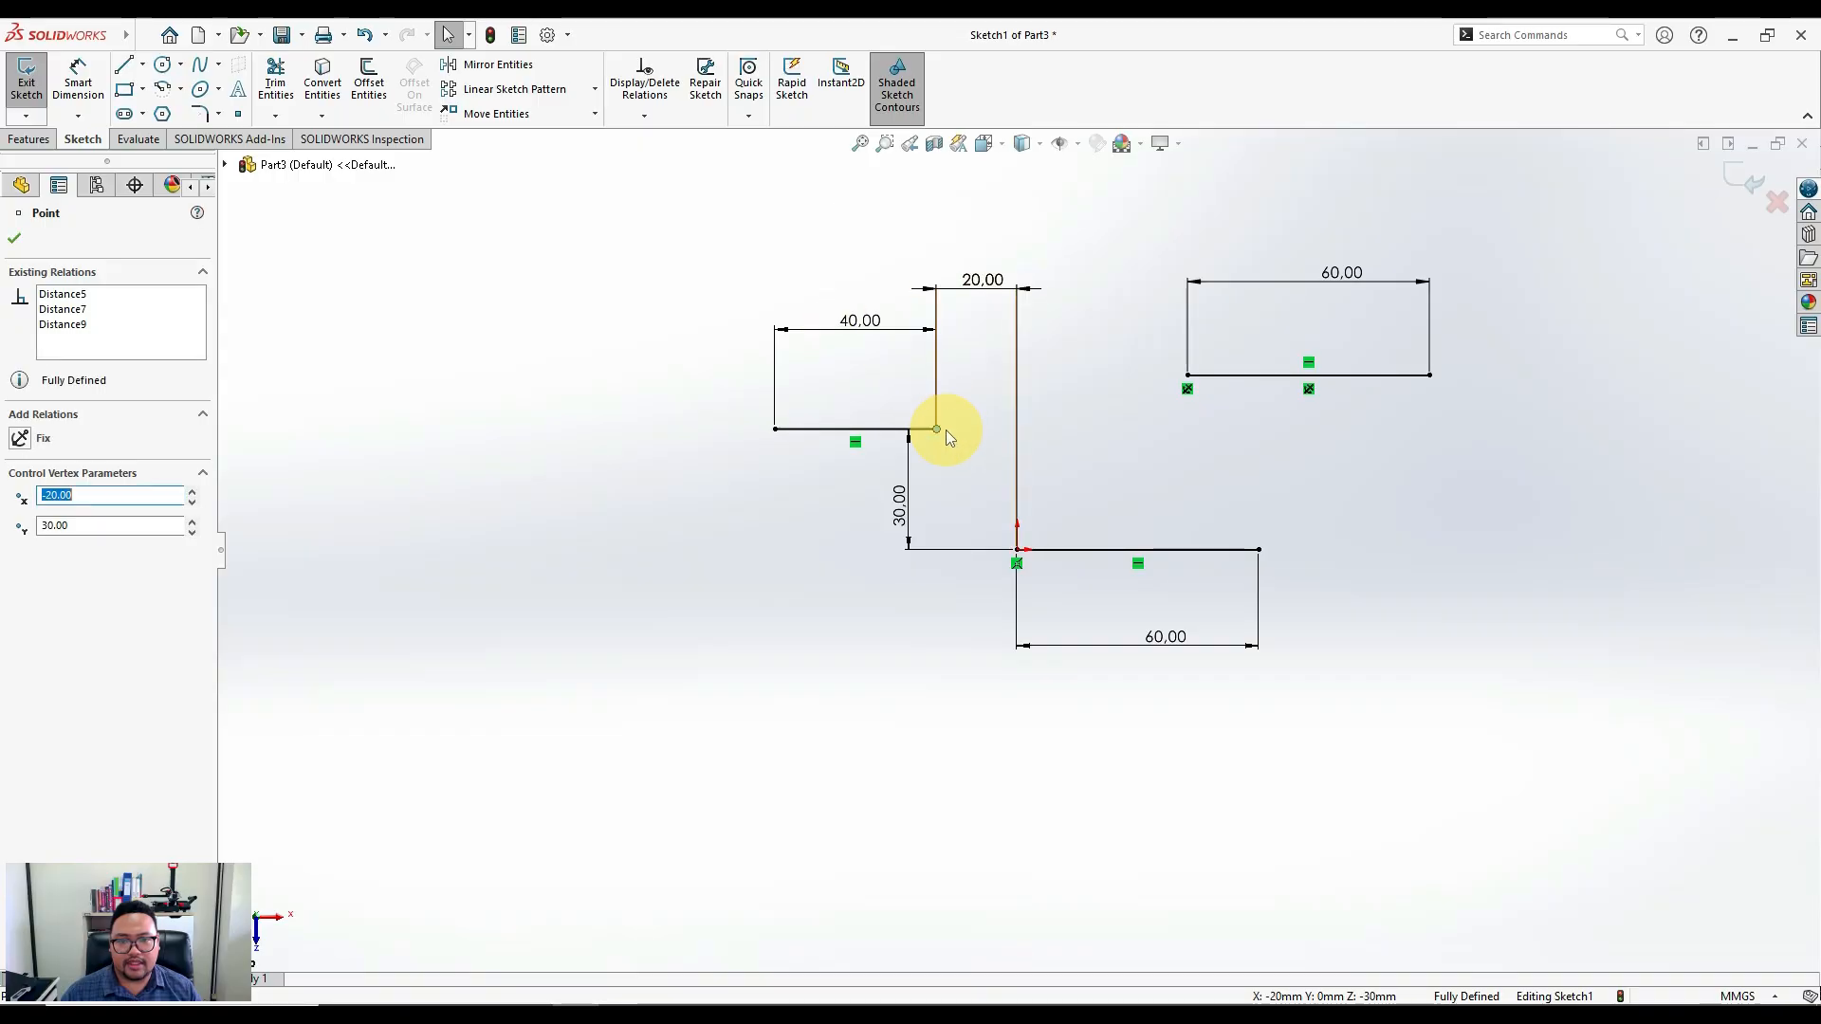
Set the upper-left line's length dimension to 60 mm
{"action": "left_click", "coordinate": [860, 324]}
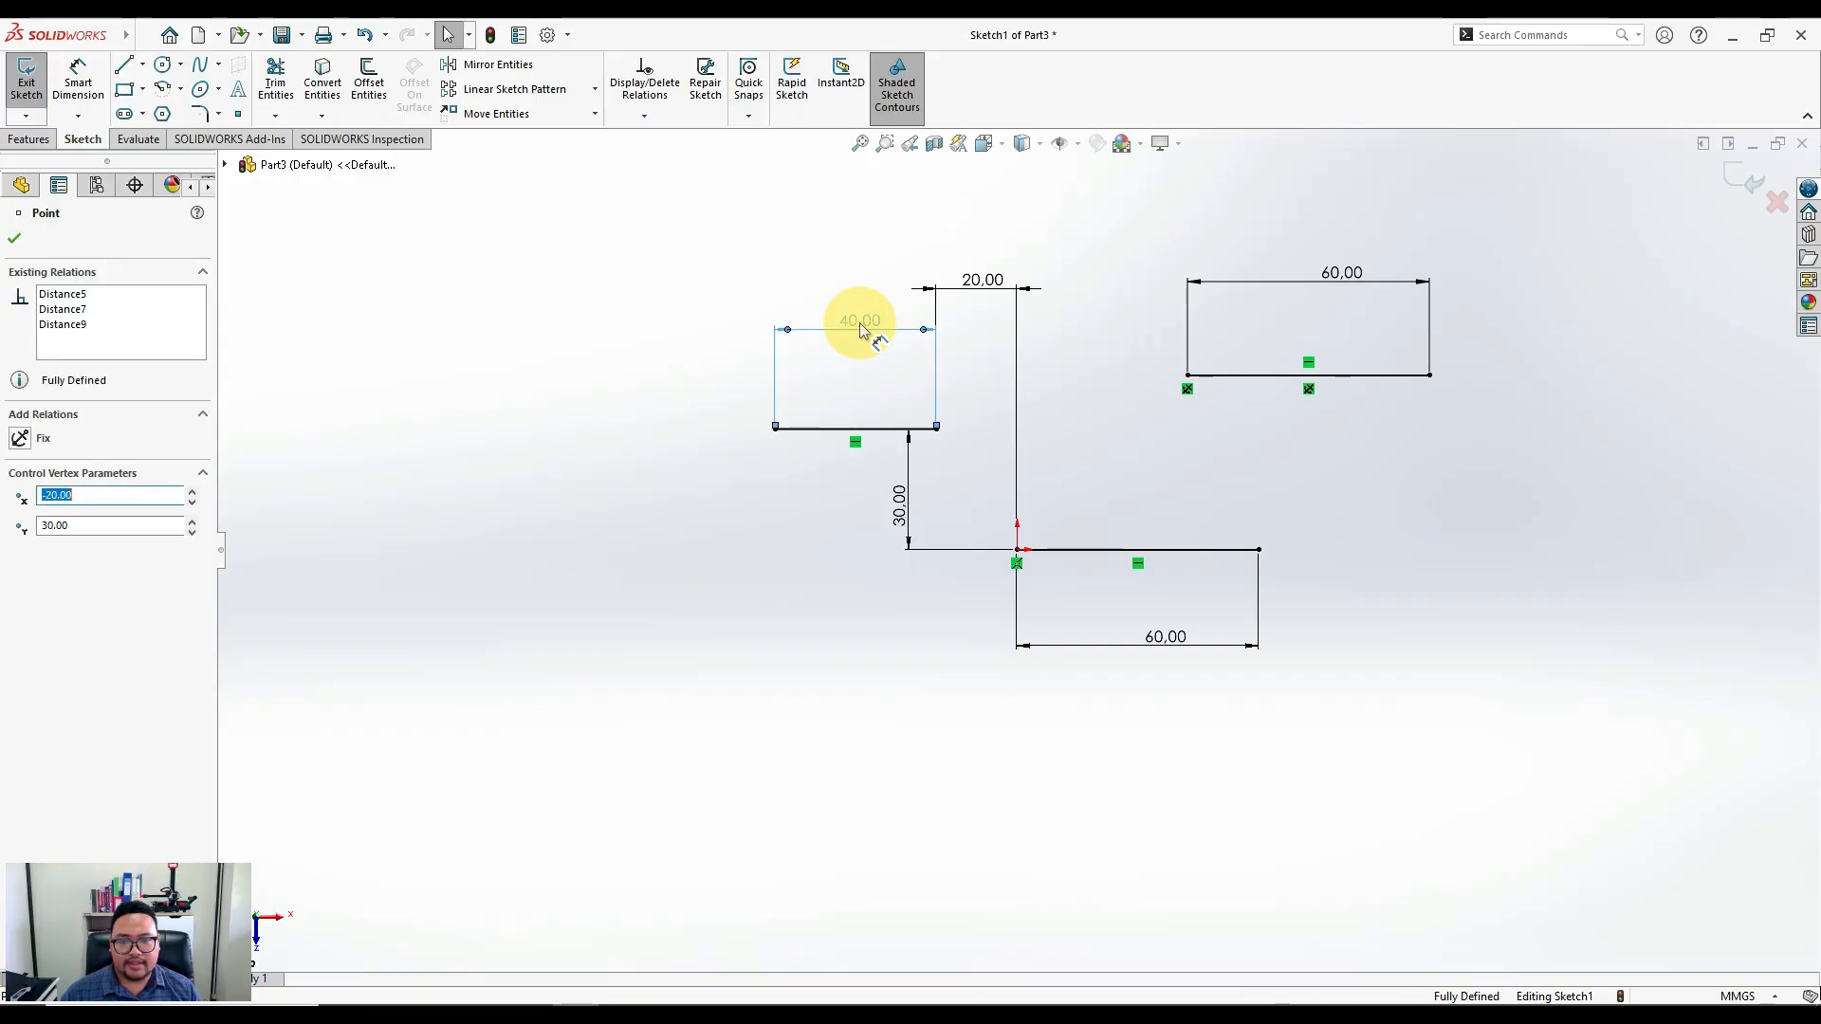
{"action": "key", "text": "Escape"}
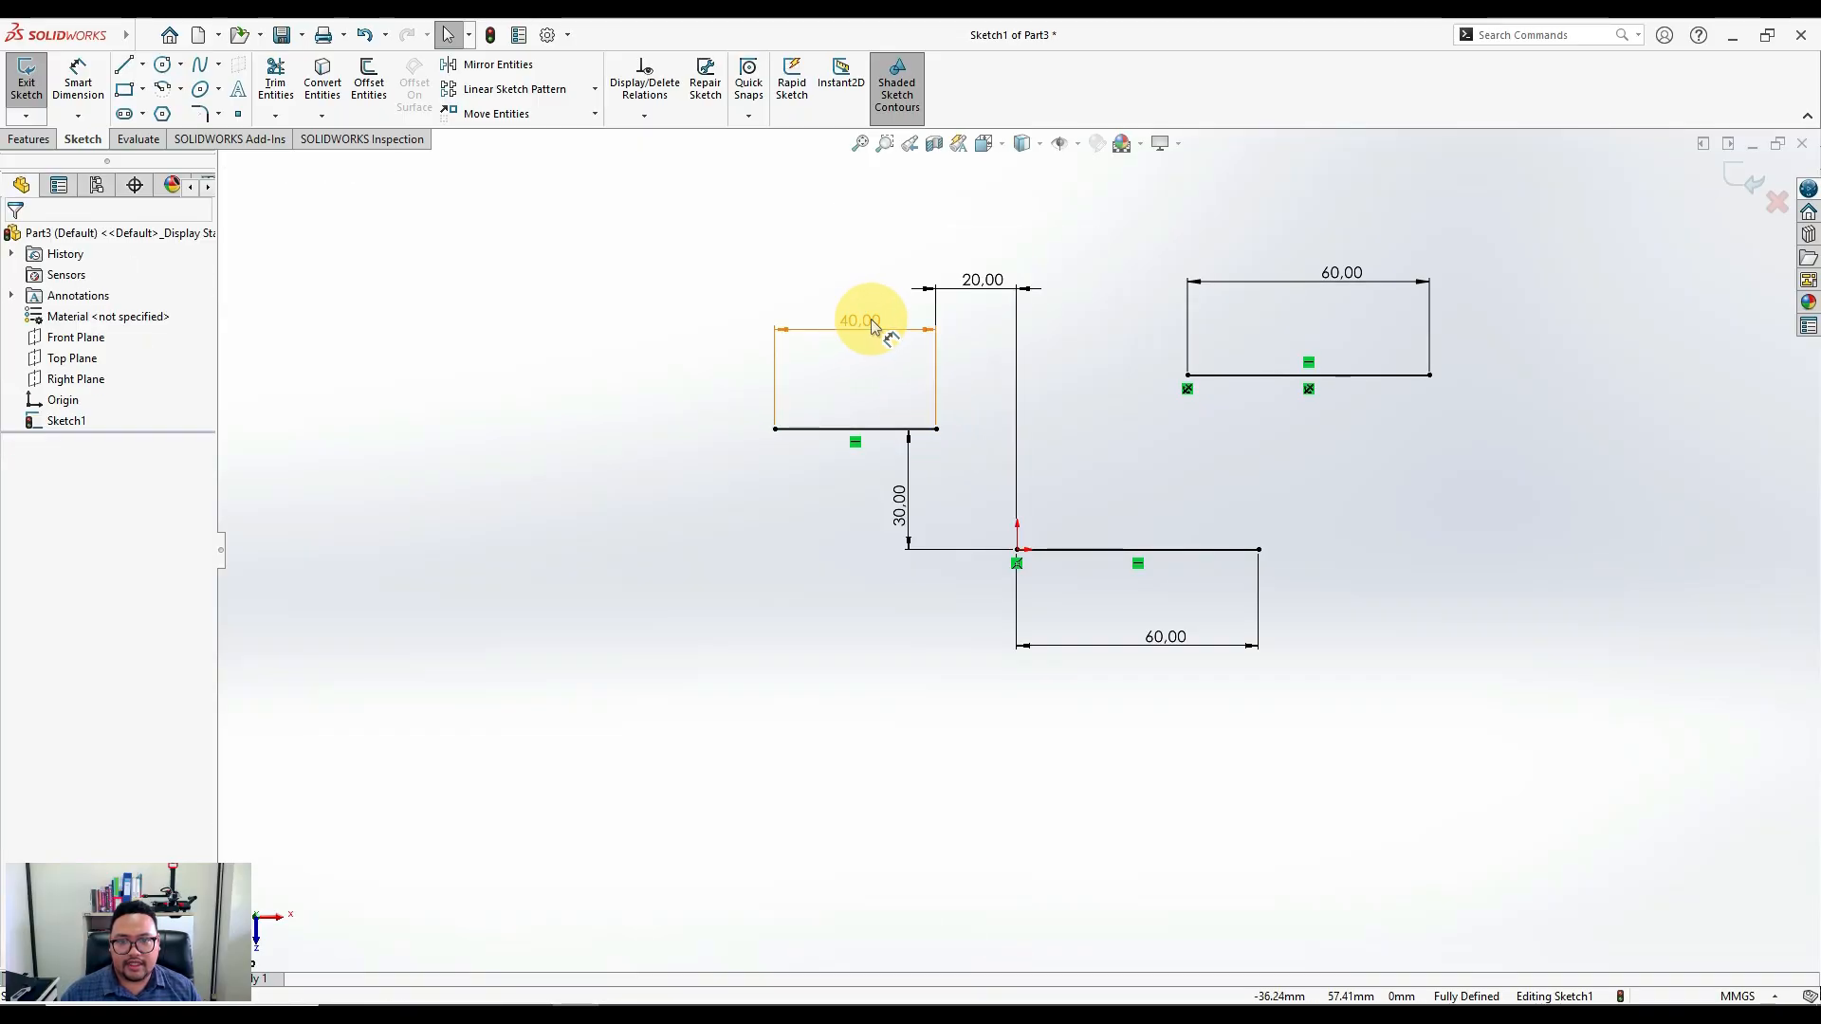
{"action": "double_click", "coordinate": [871, 319]}
{"action": "type", "text": "60"}
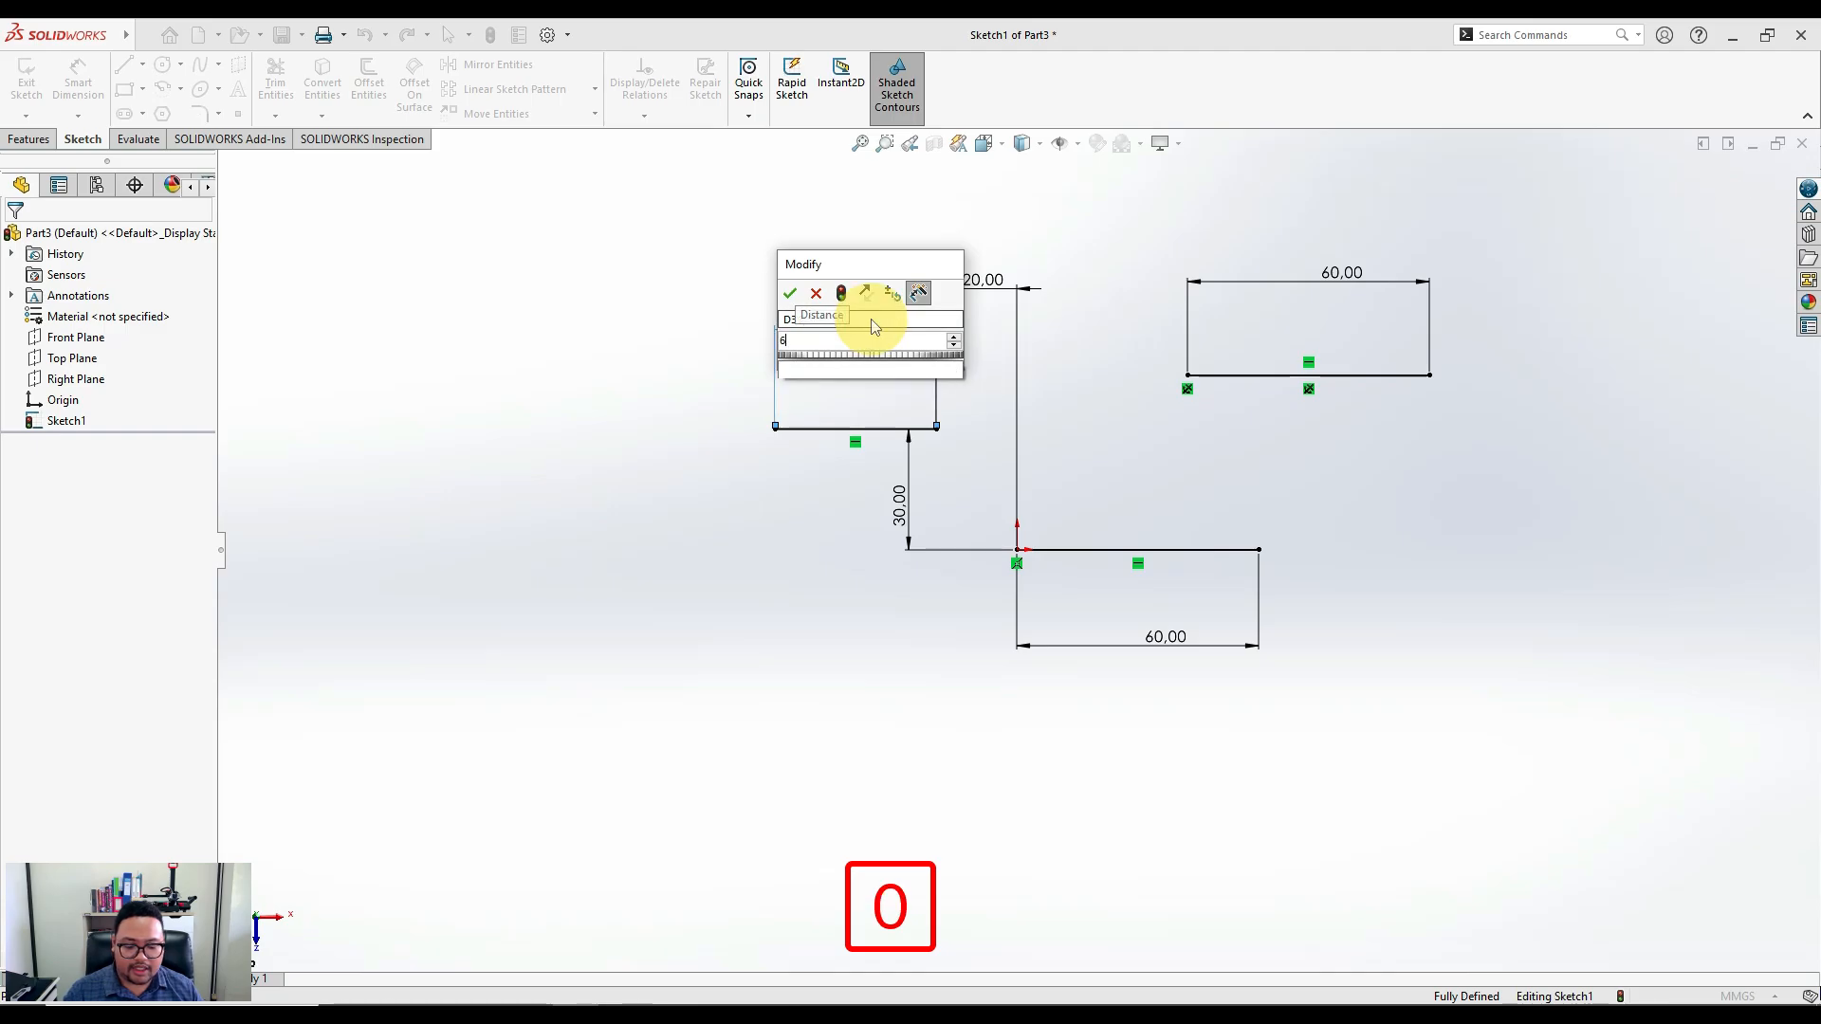
{"action": "key", "text": "Return"}
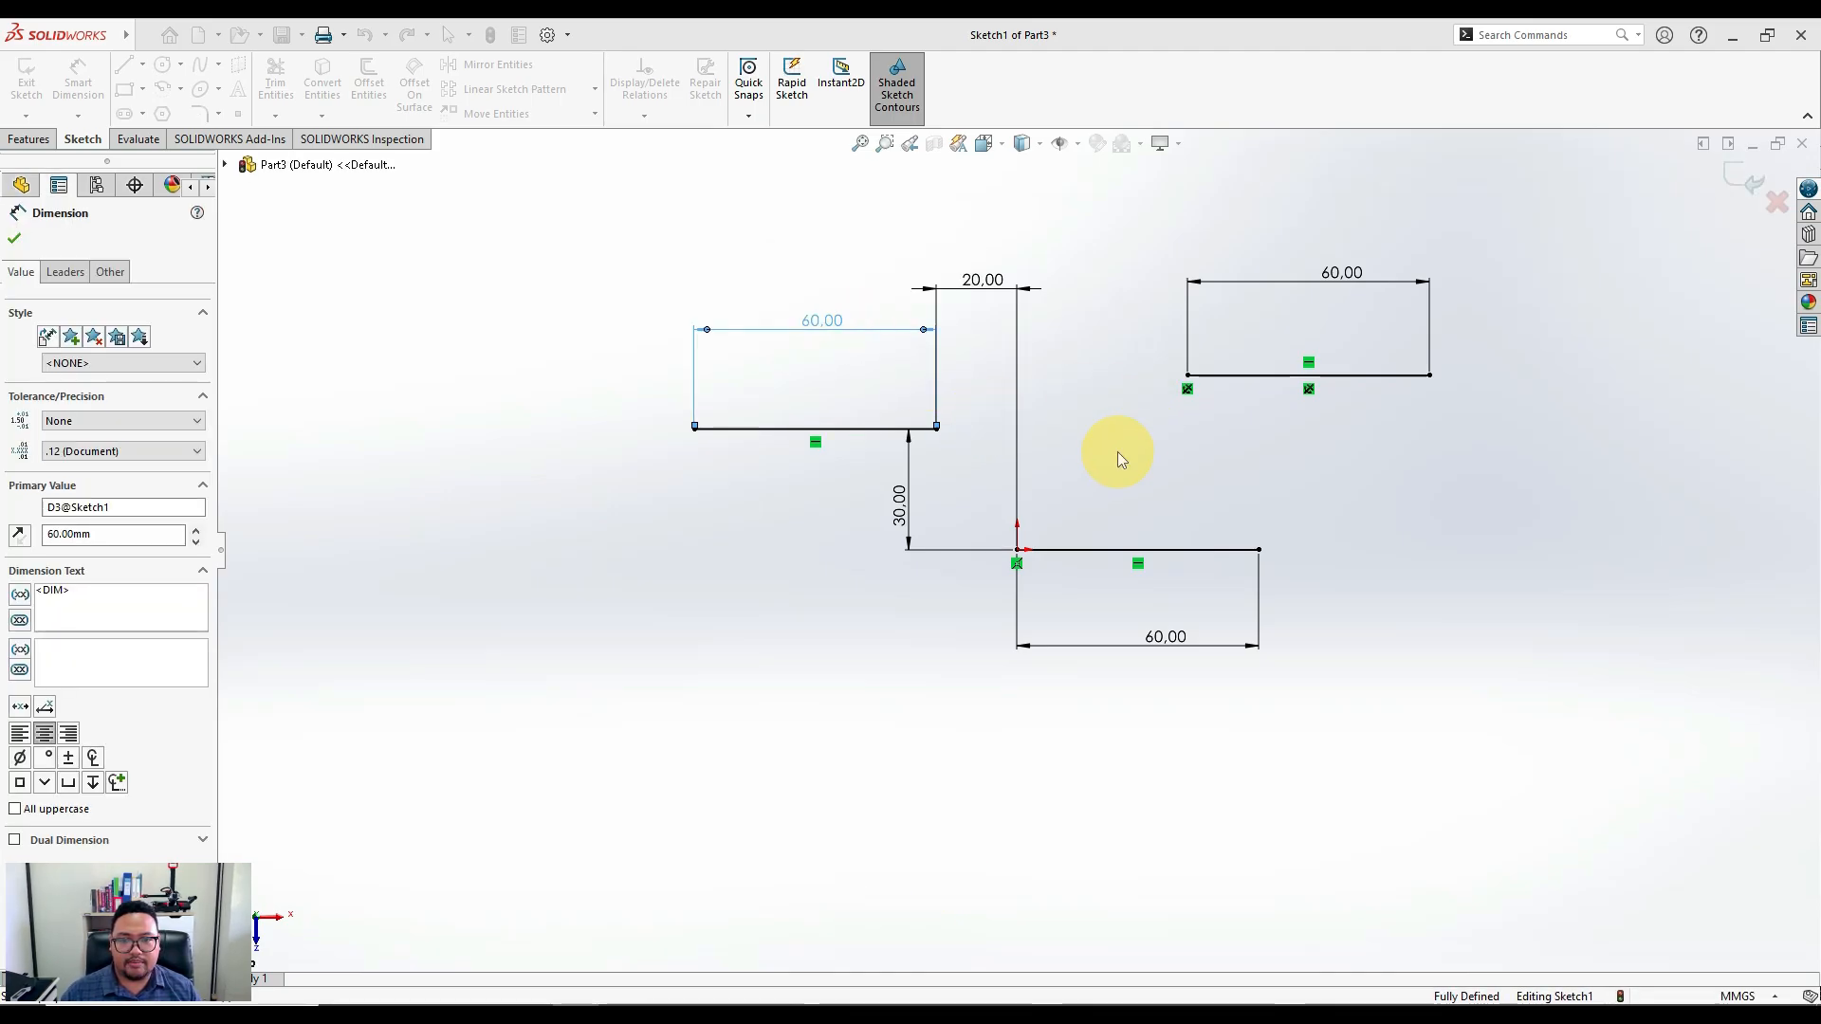
{"action": "left_click", "coordinate": [1086, 460]}
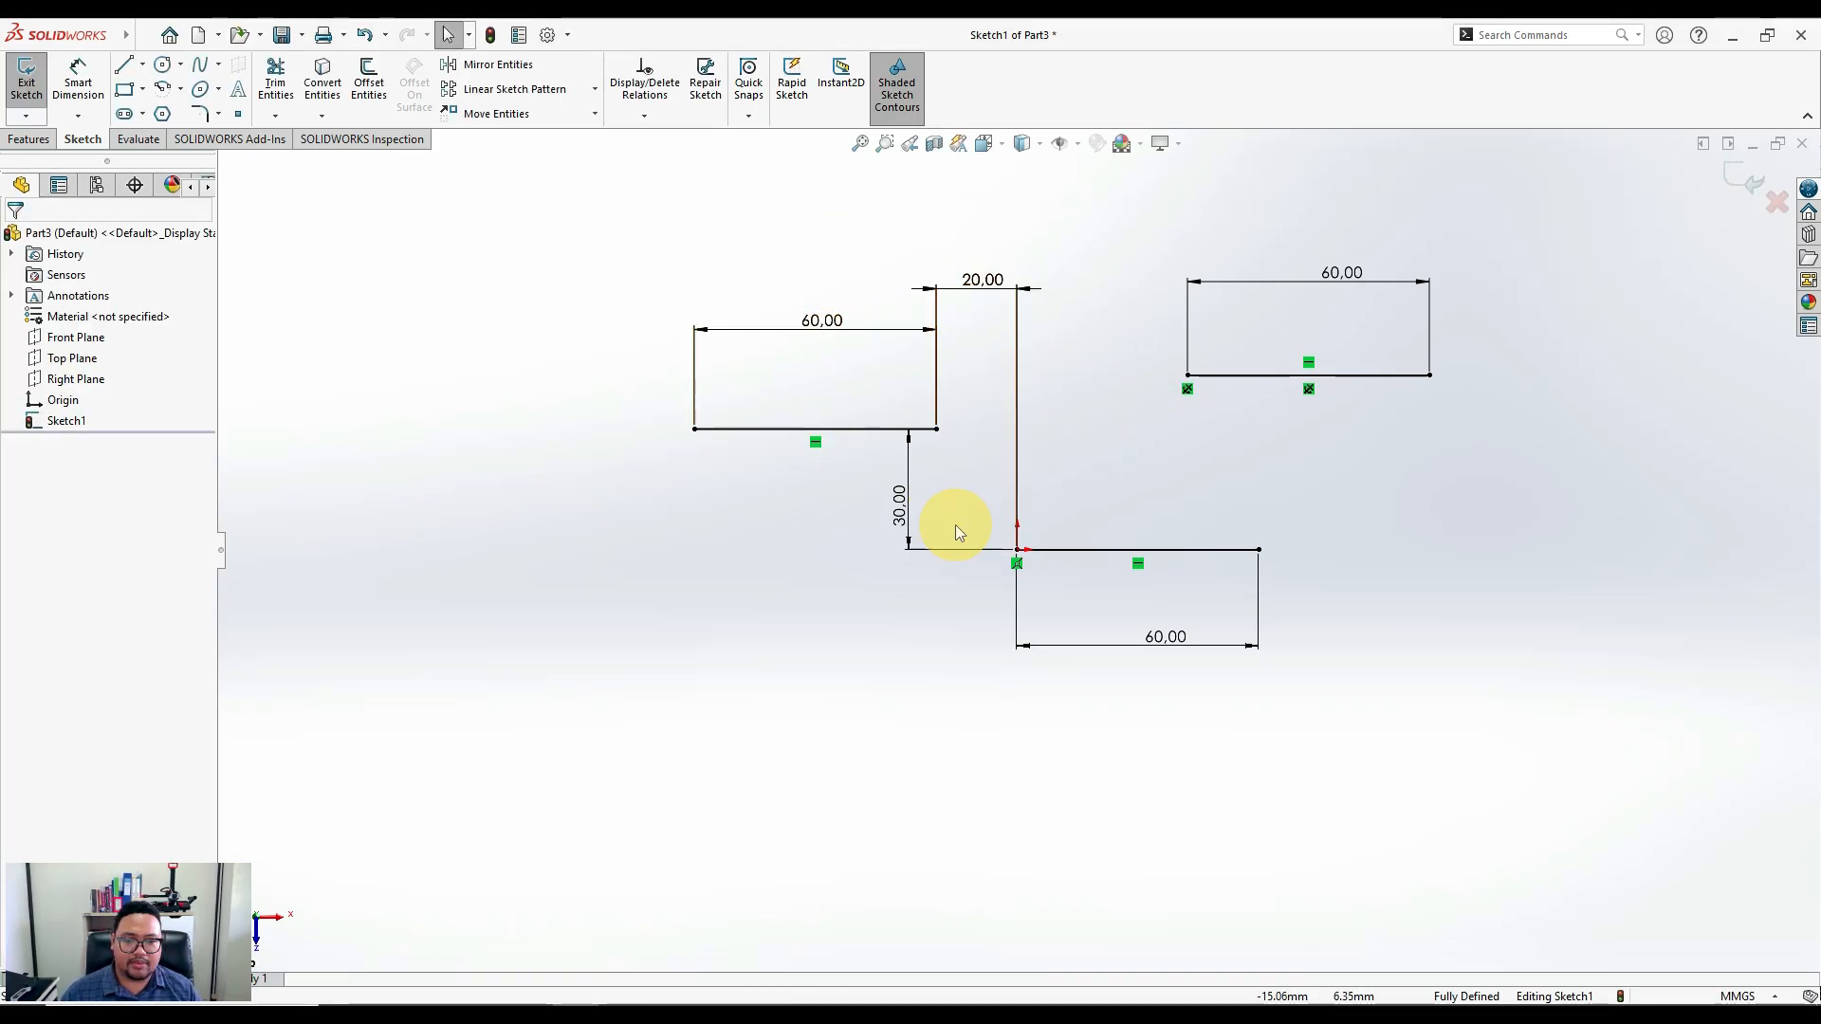
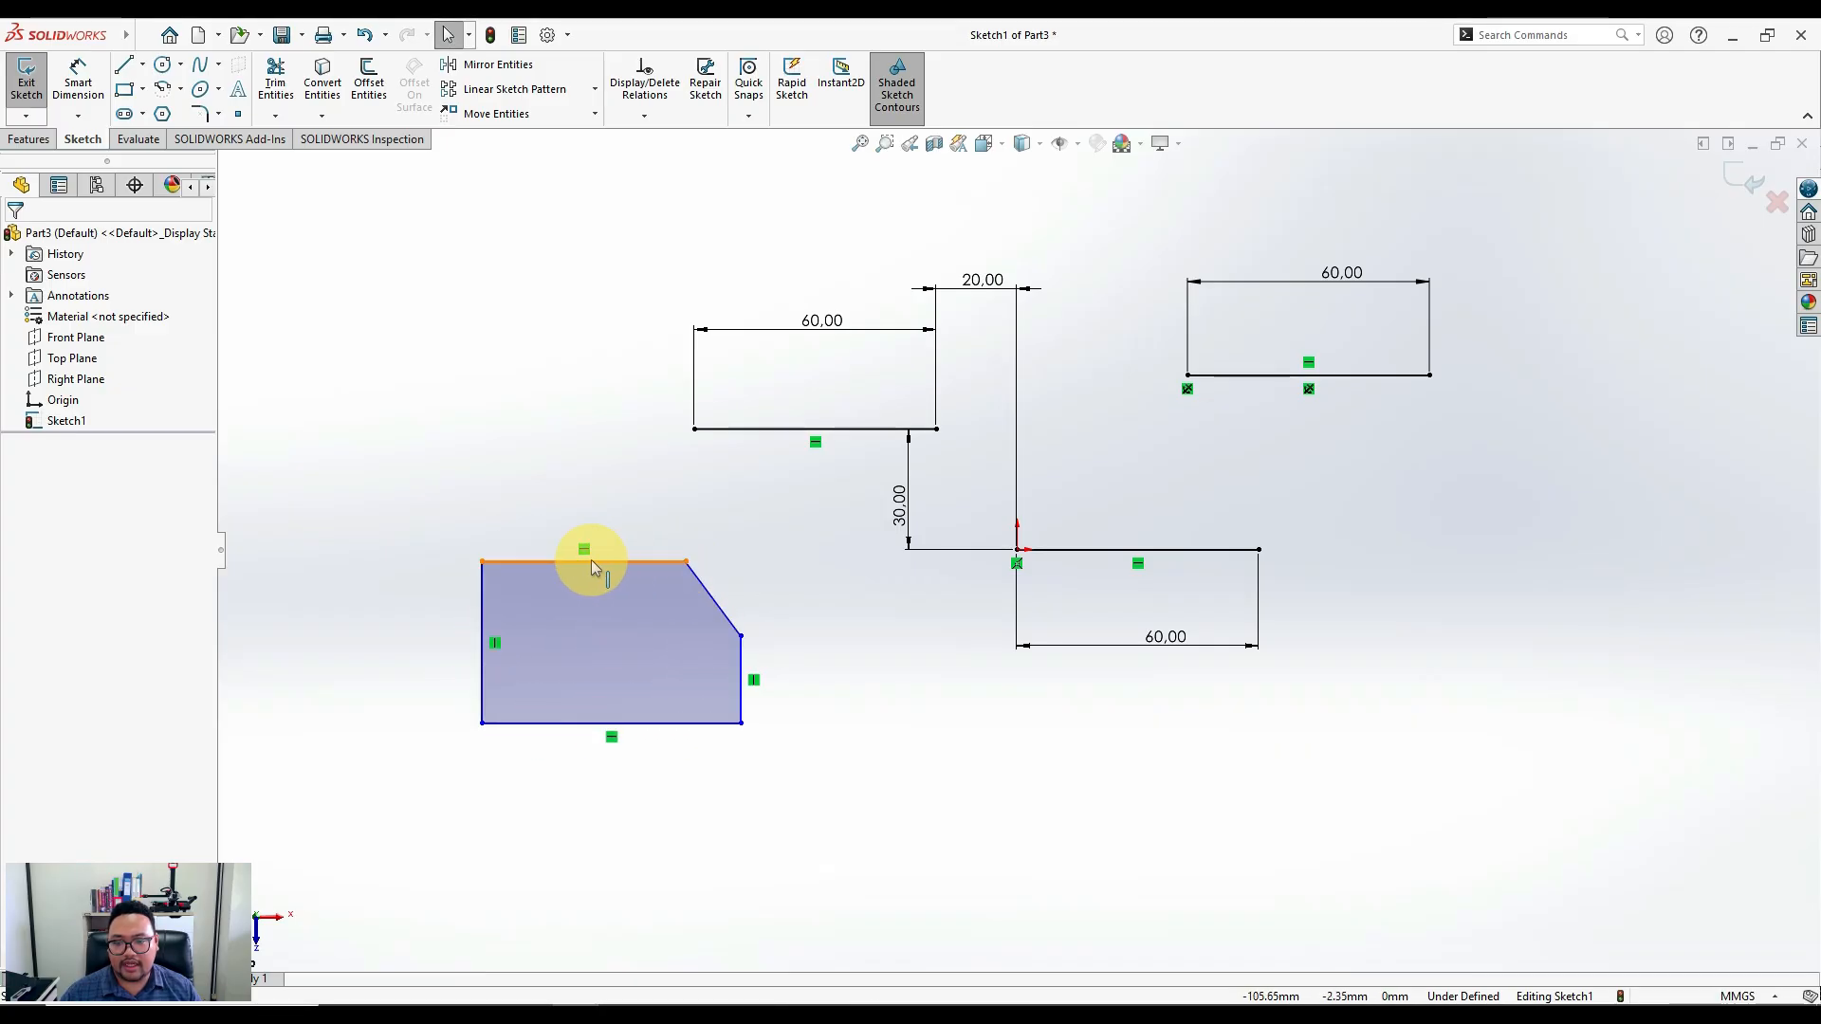
Switch the shaded sketch contours off and back on to compare the closed profile's display
{"action": "left_click", "coordinate": [898, 93]}
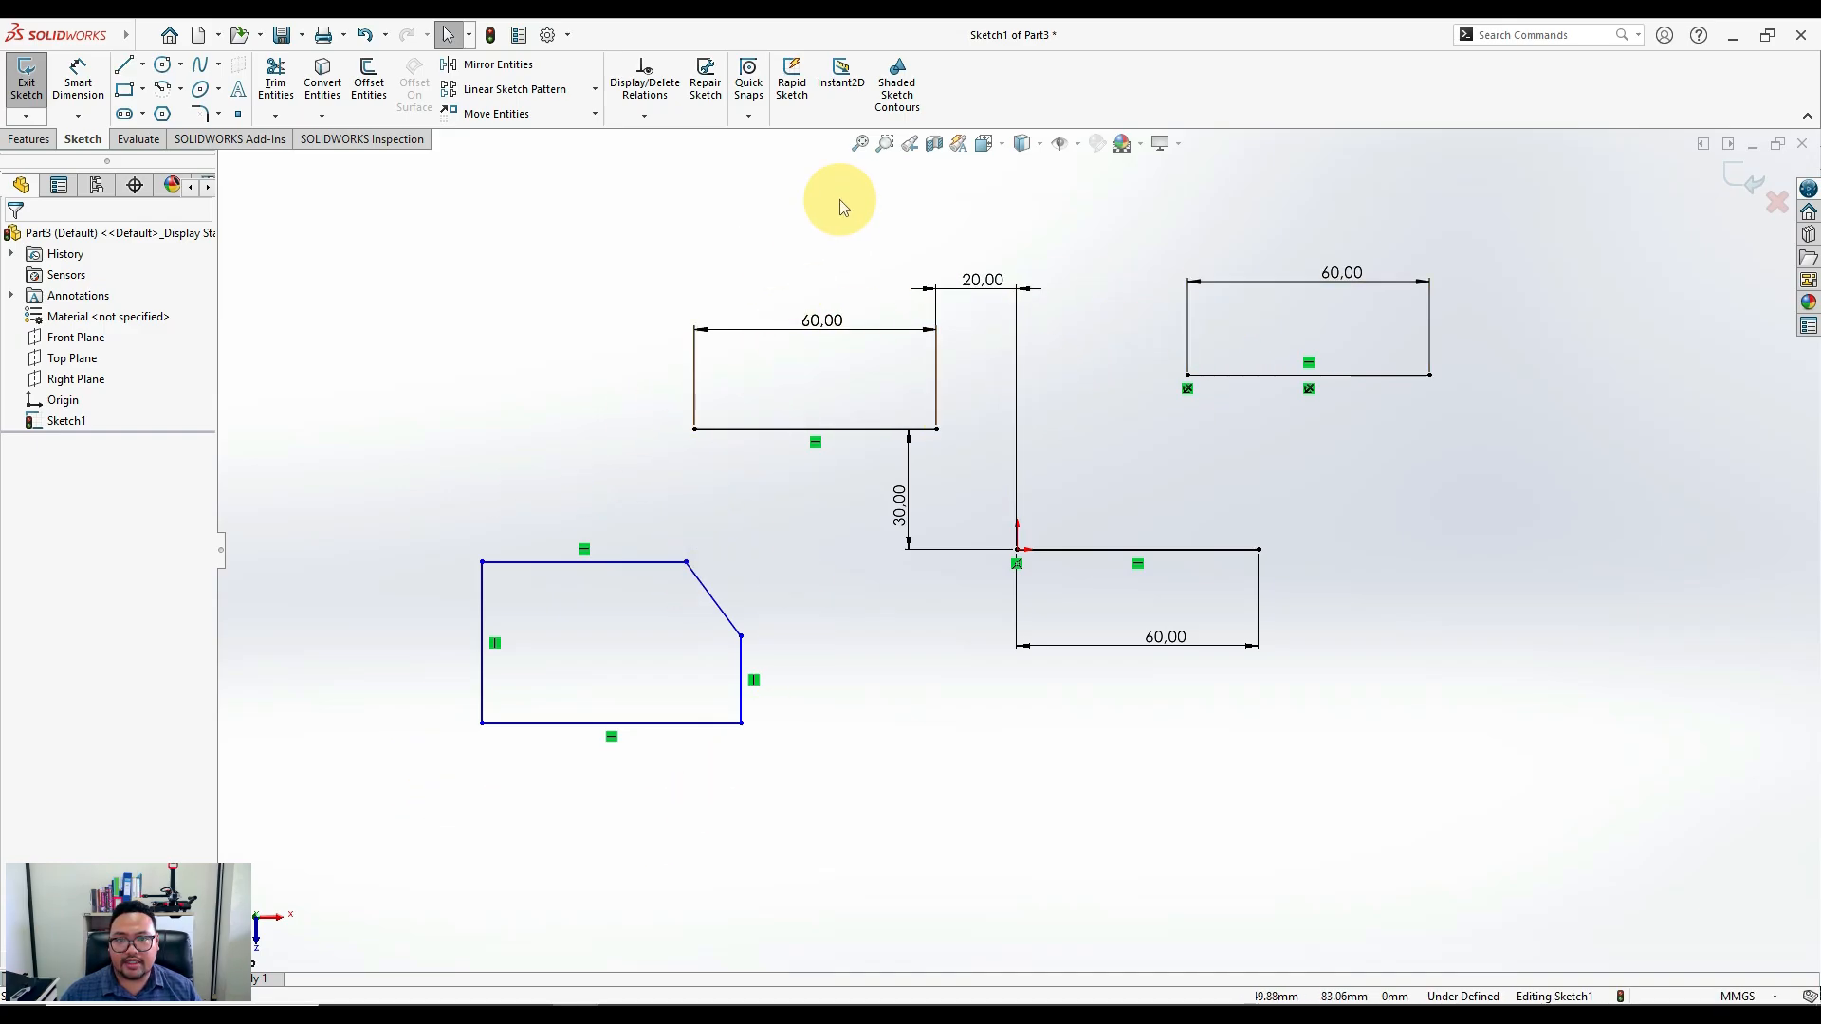
{"action": "left_click", "coordinate": [910, 98]}
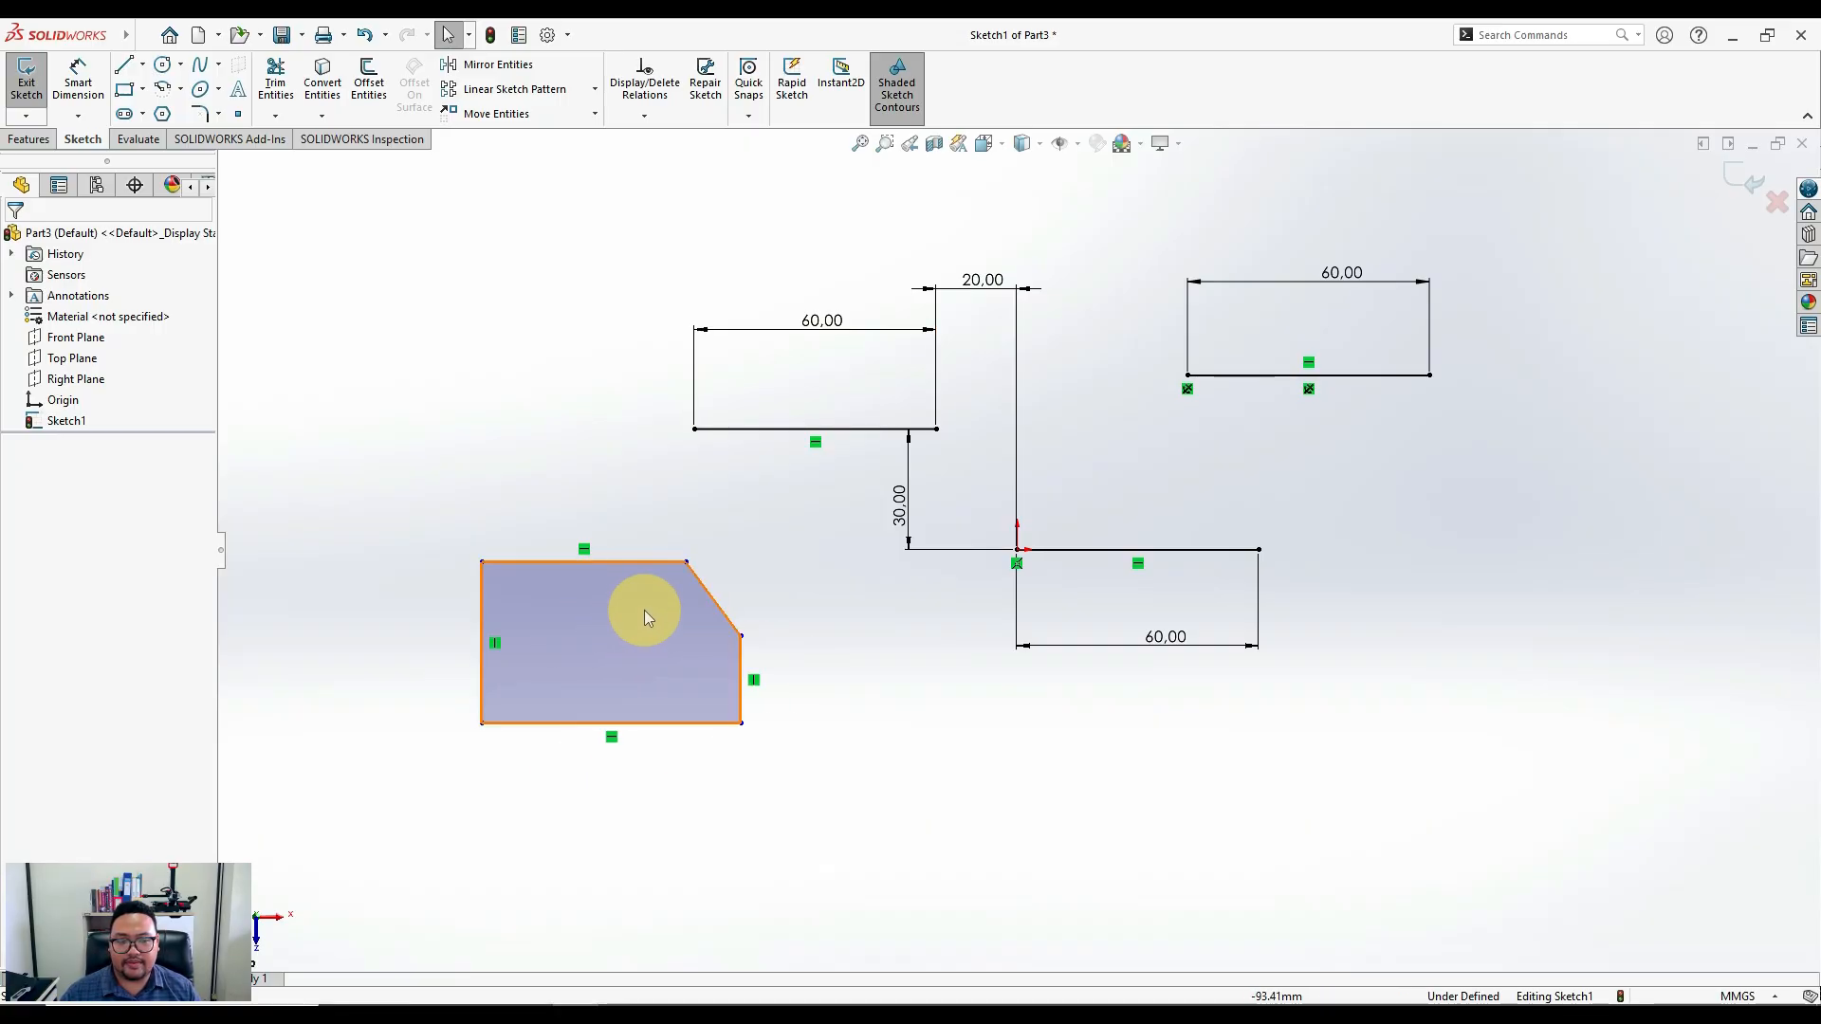
Delete the three separate horizontal lines with their dimensions, keeping only the closed five-sided profile
{"action": "mouse_move", "coordinate": [650, 196]}
{"action": "left_mouse_down"}
{"action": "mouse_move", "coordinate": [983, 385]}
{"action": "mouse_move", "coordinate": [1482, 499]}
{"action": "left_mouse_up"}
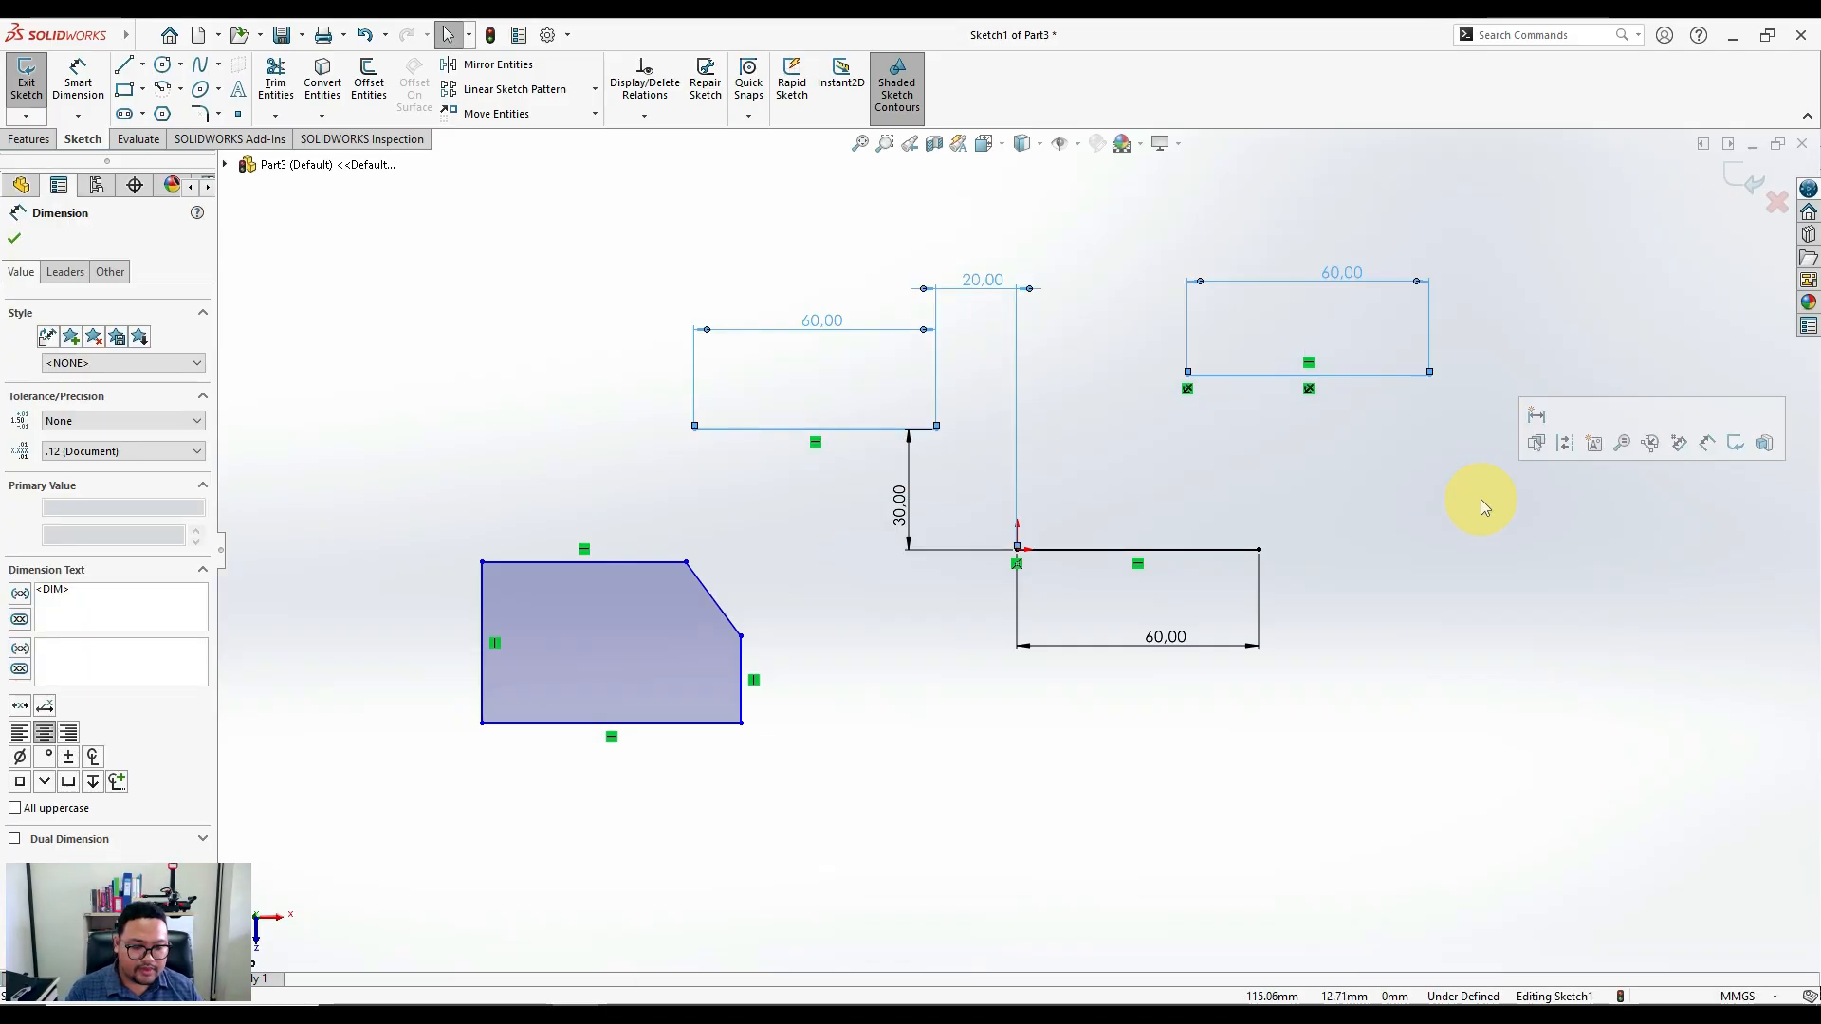
{"action": "key", "text": "Delete"}
{"action": "left_click", "coordinate": [806, 521]}
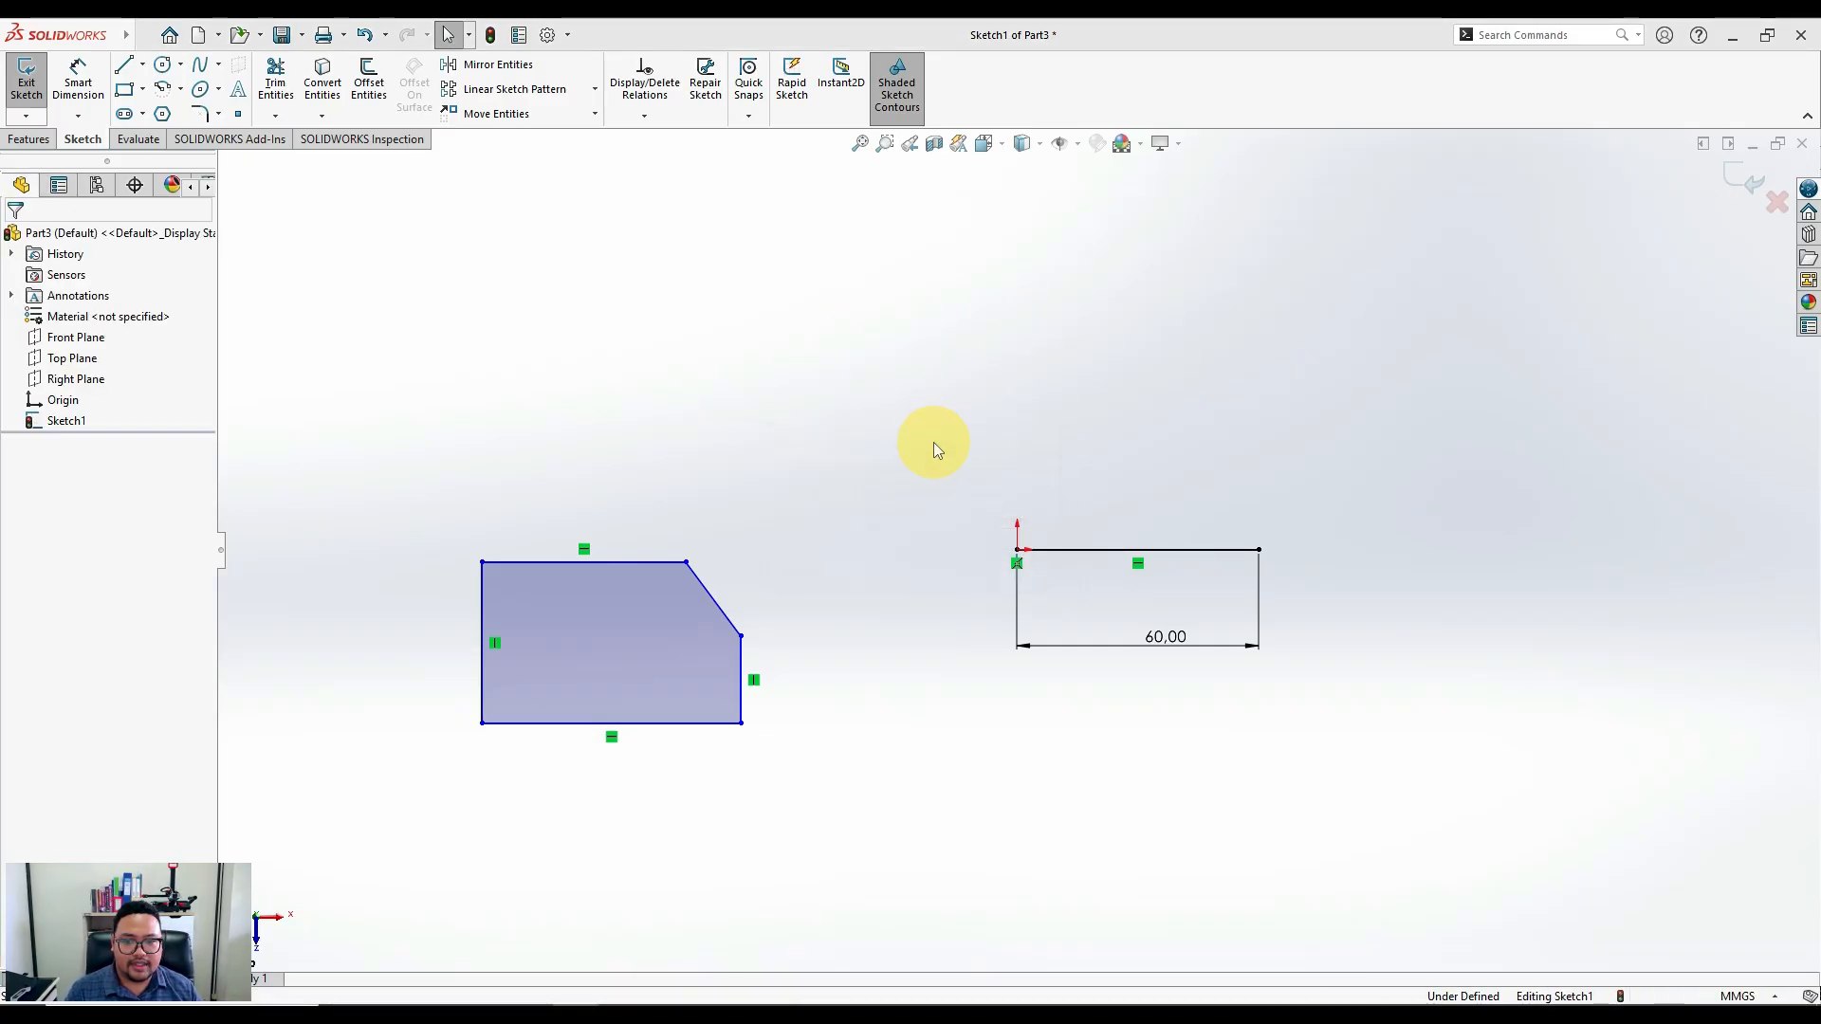
{"action": "left_click_drag", "start_coordinate": [961, 431], "coordinate": [1423, 786]}
{"action": "key", "text": "Delete"}
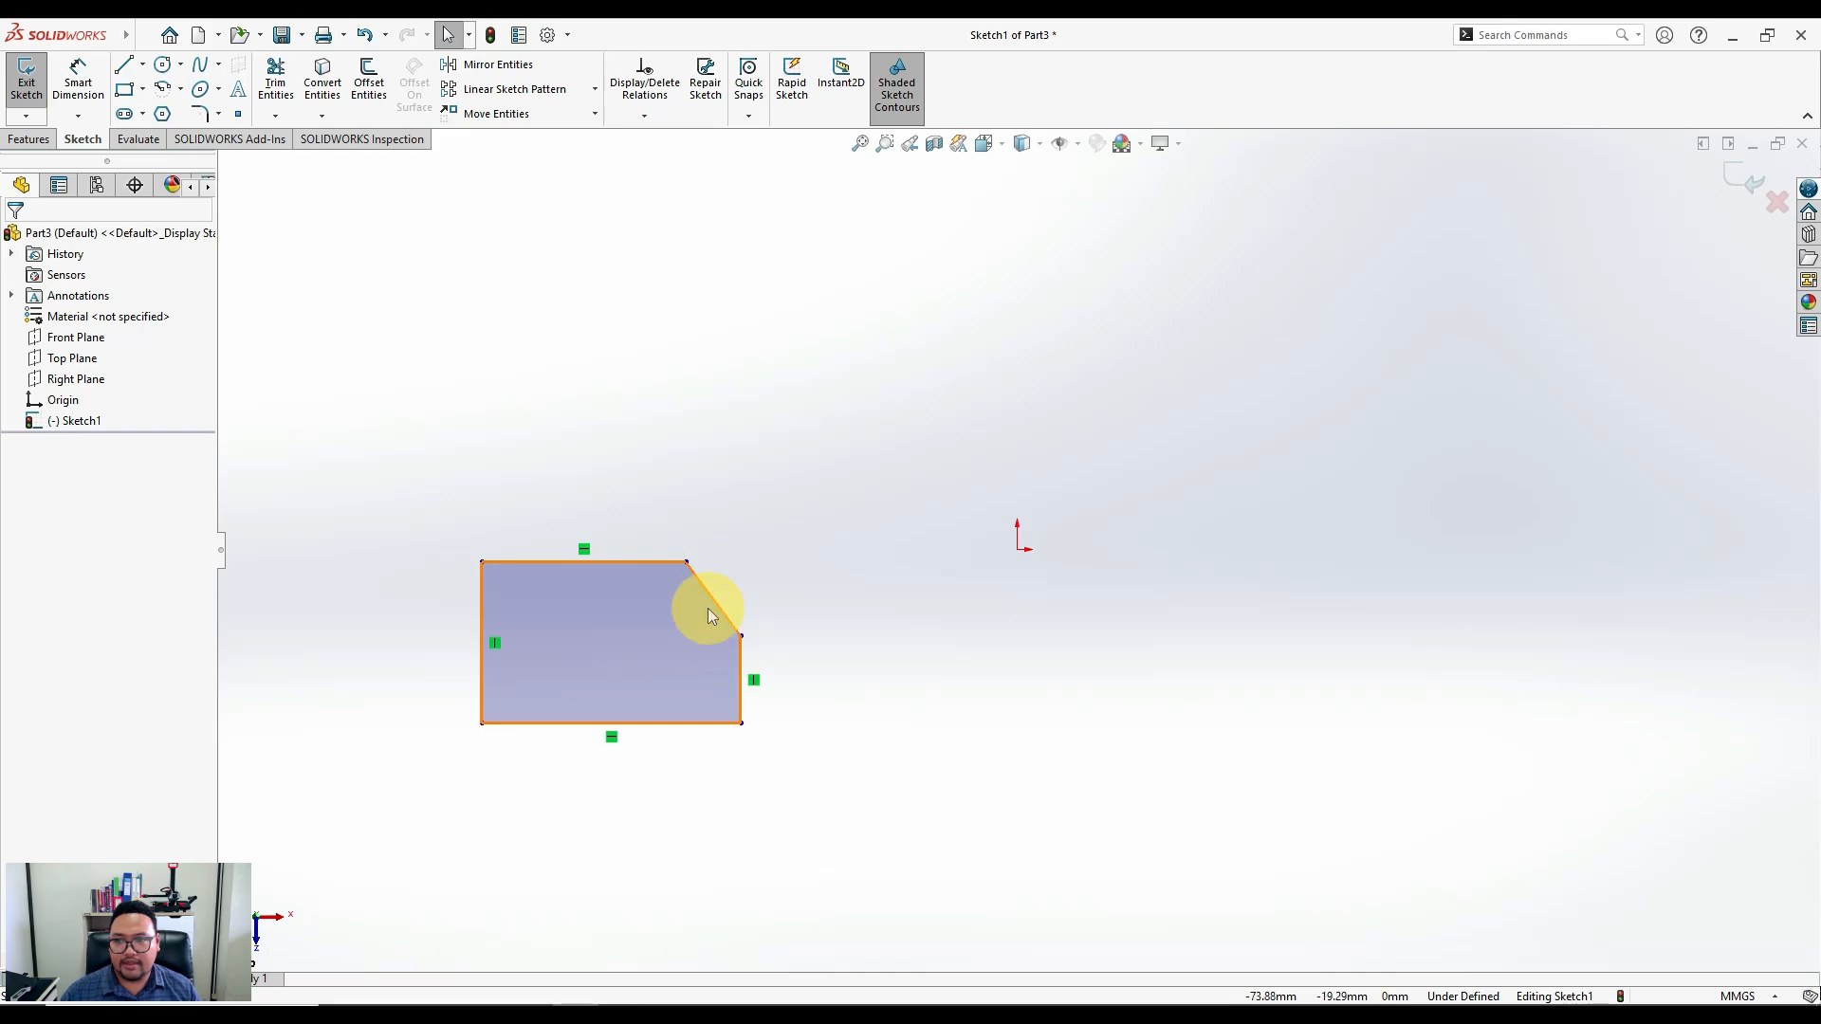
Dimension the closed profile's left edge at 40 mm and its bottom edge at 65 mm
{"action": "left_click", "coordinate": [107, 90]}
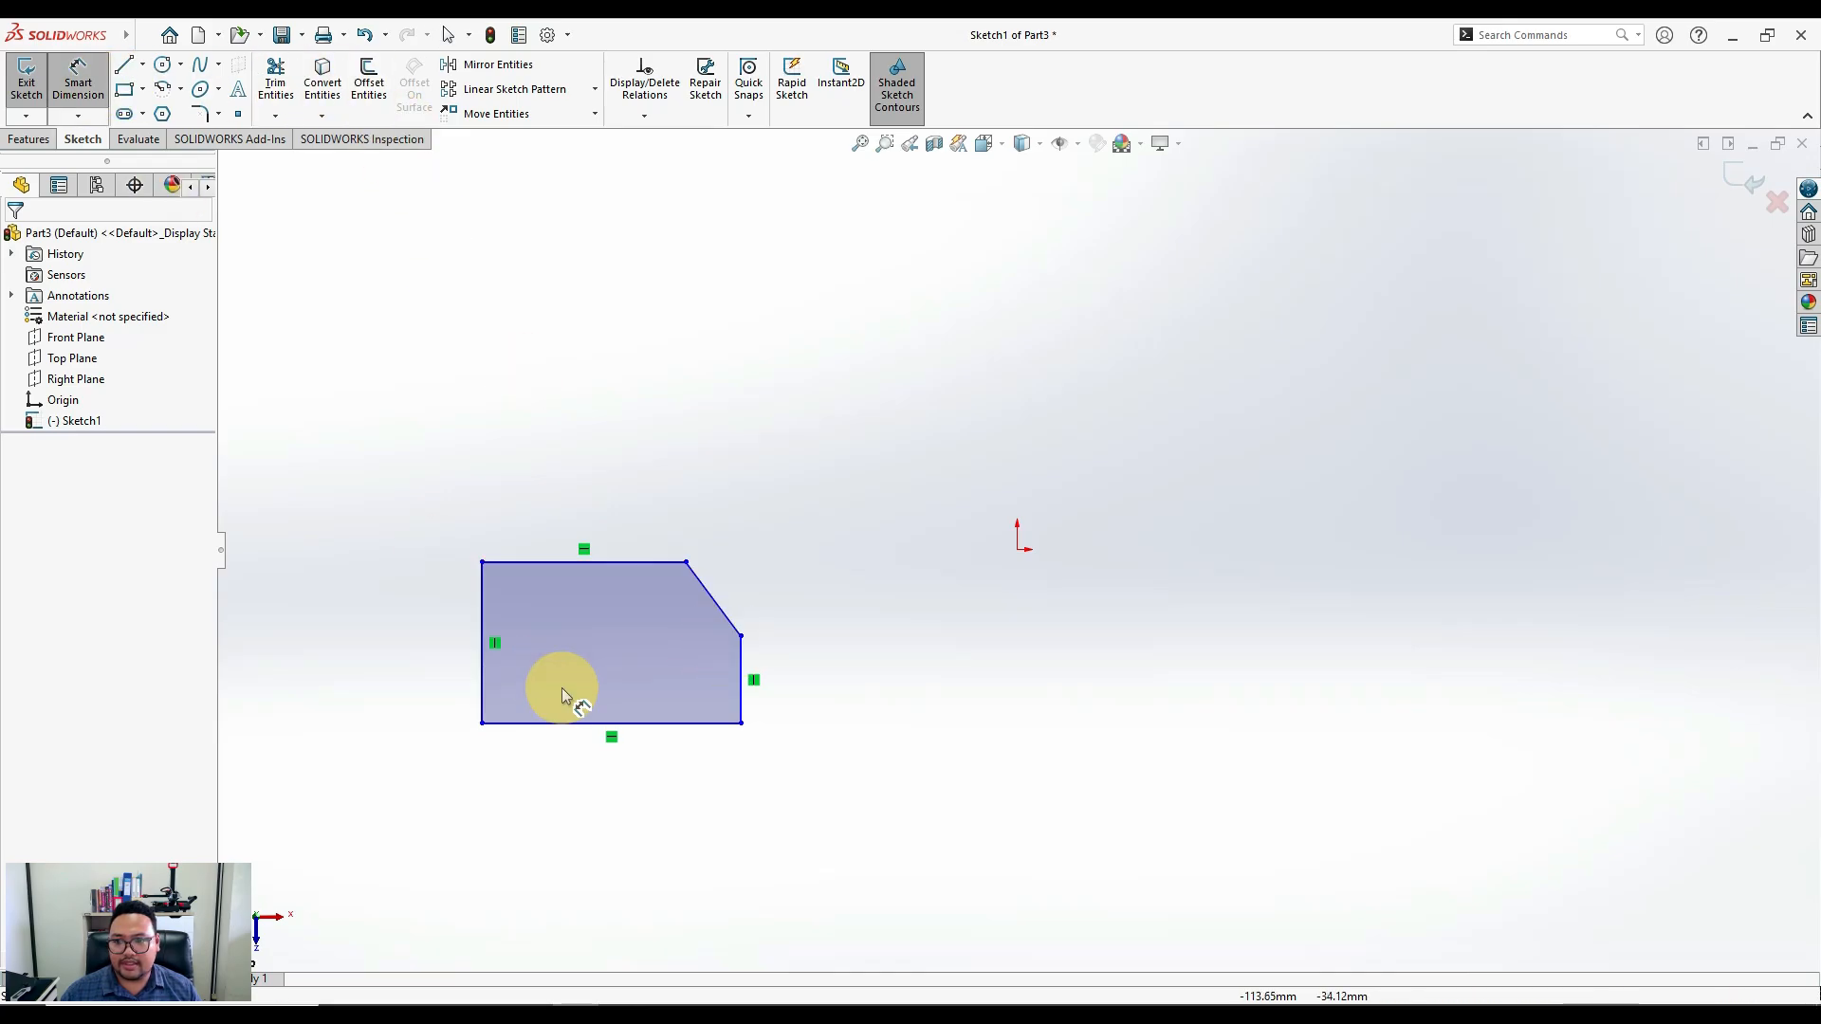
{"action": "left_click", "coordinate": [483, 607]}
{"action": "left_click", "coordinate": [385, 660]}
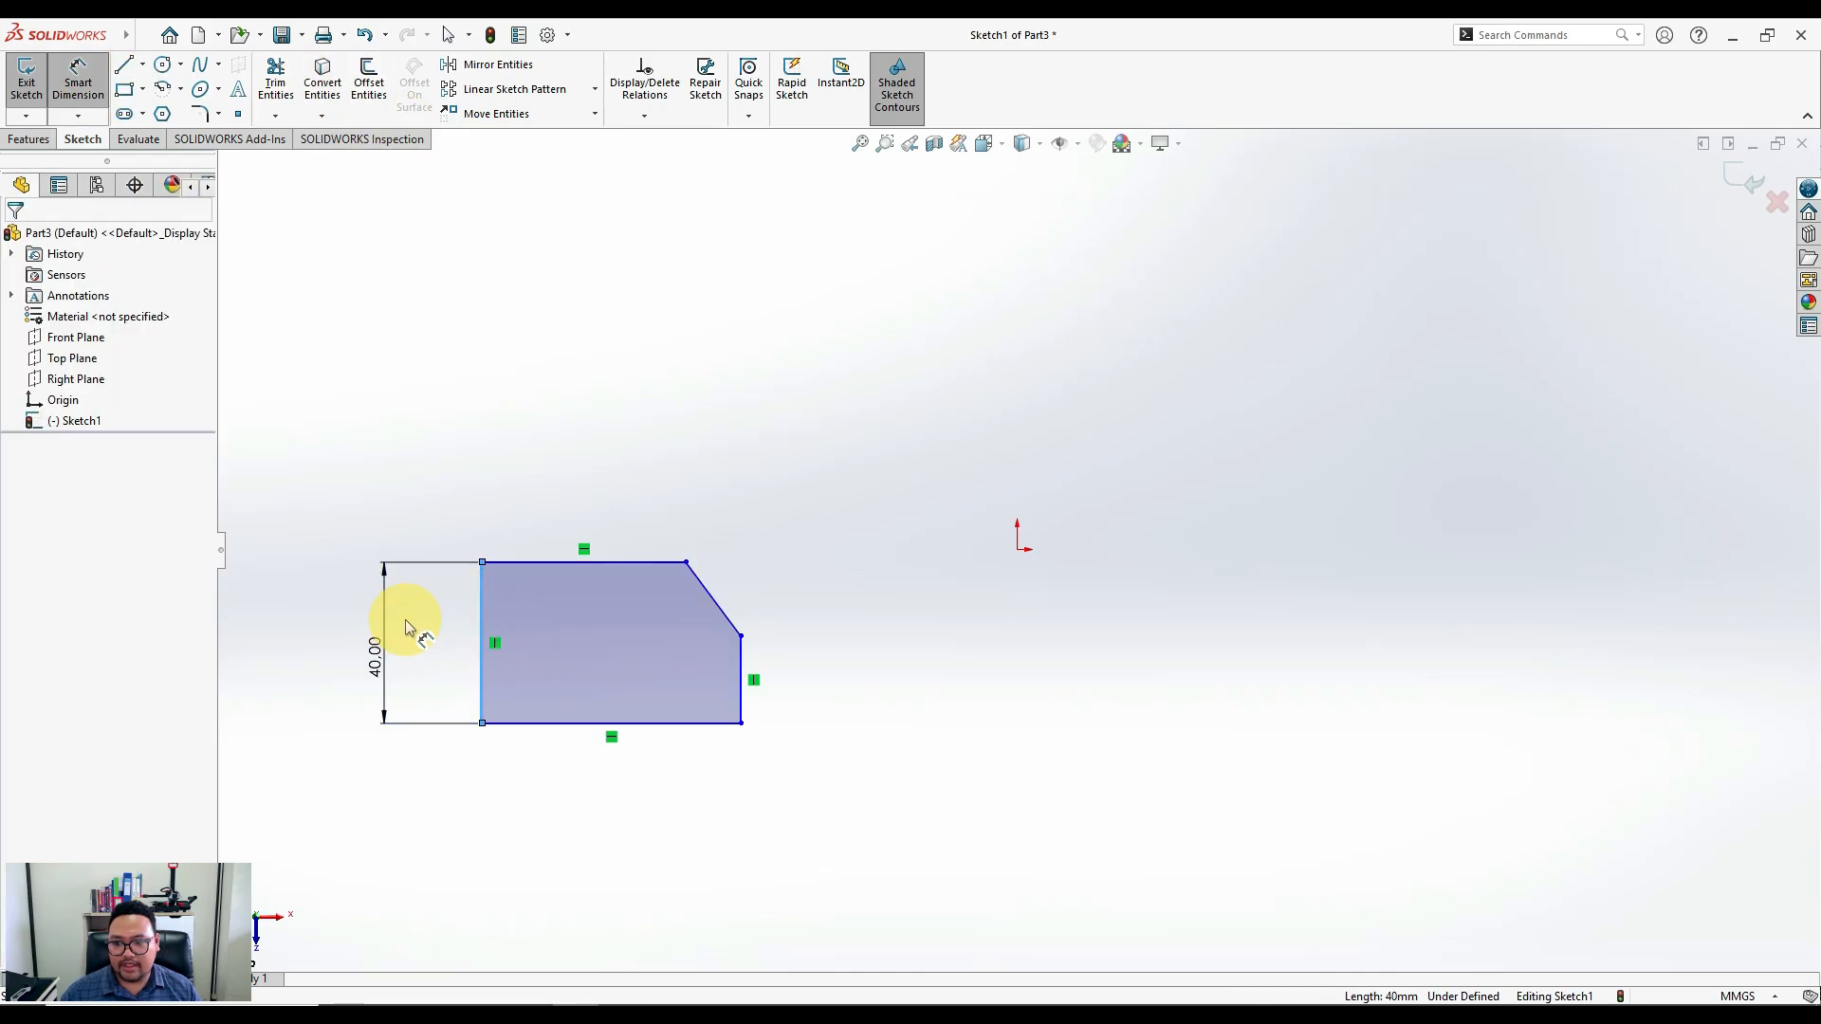
{"action": "type", "text": "40"}
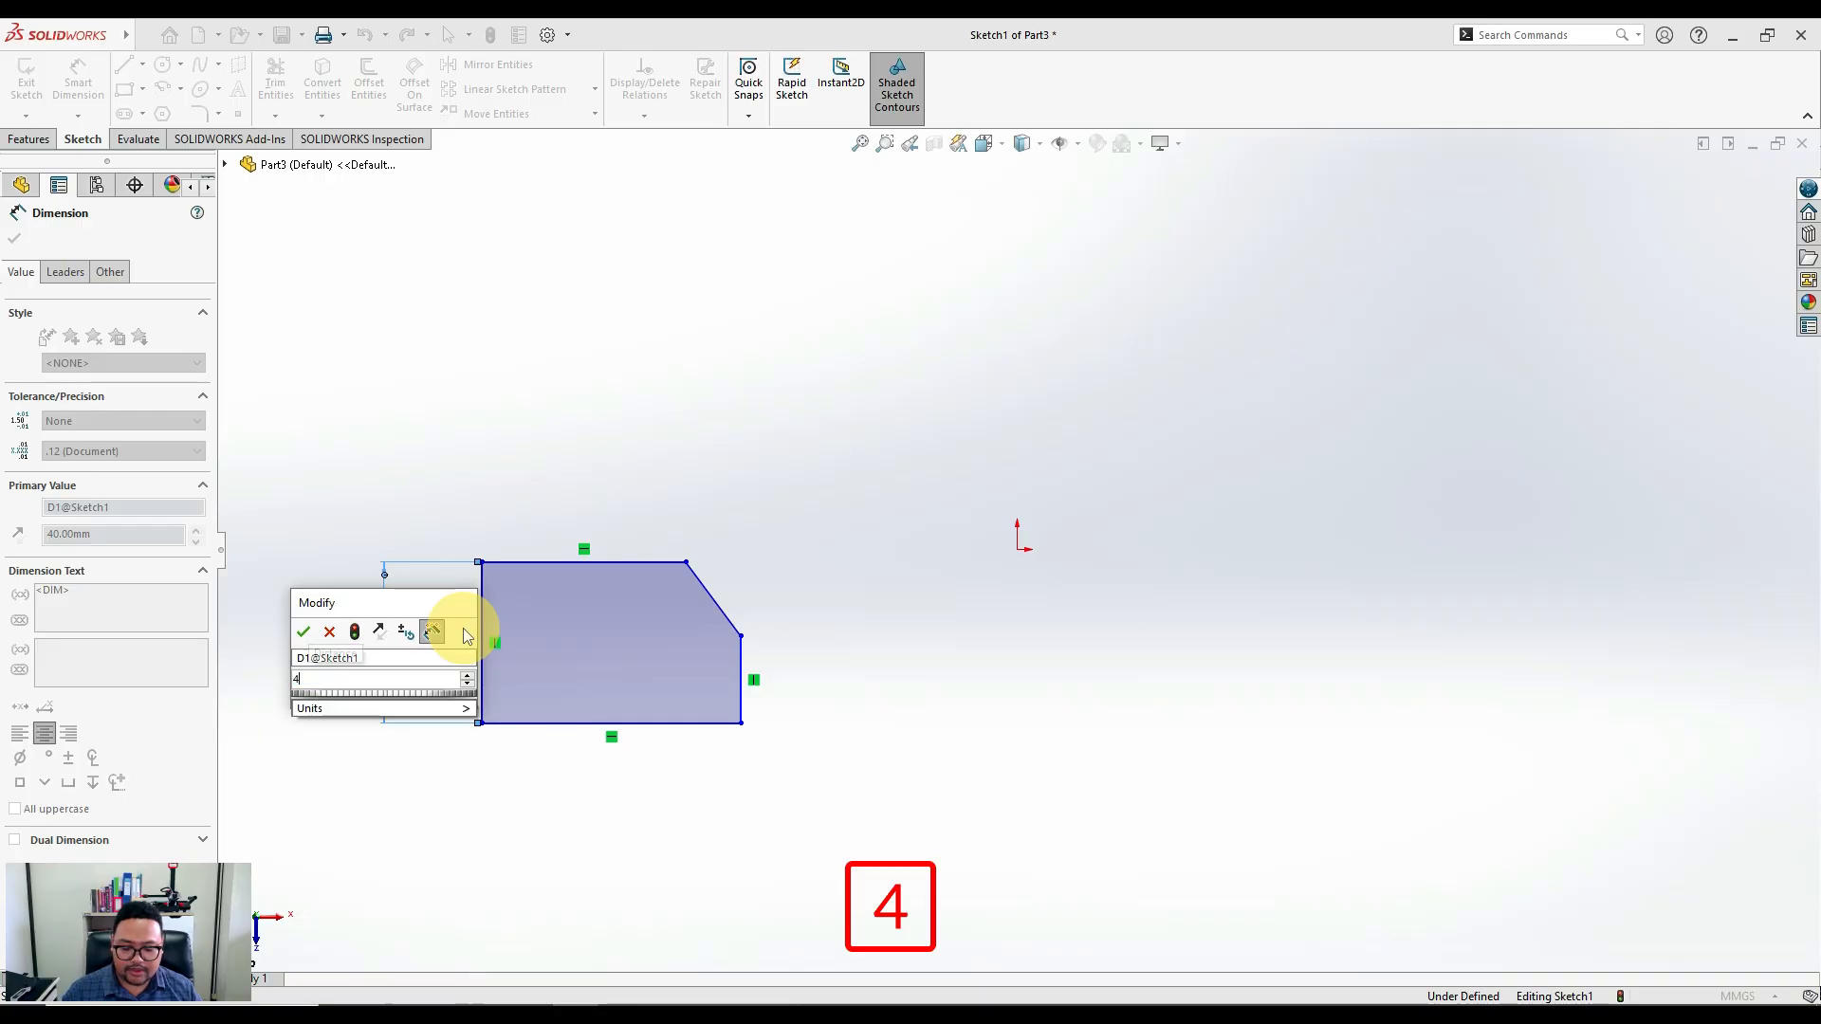
{"action": "key", "text": "Return"}
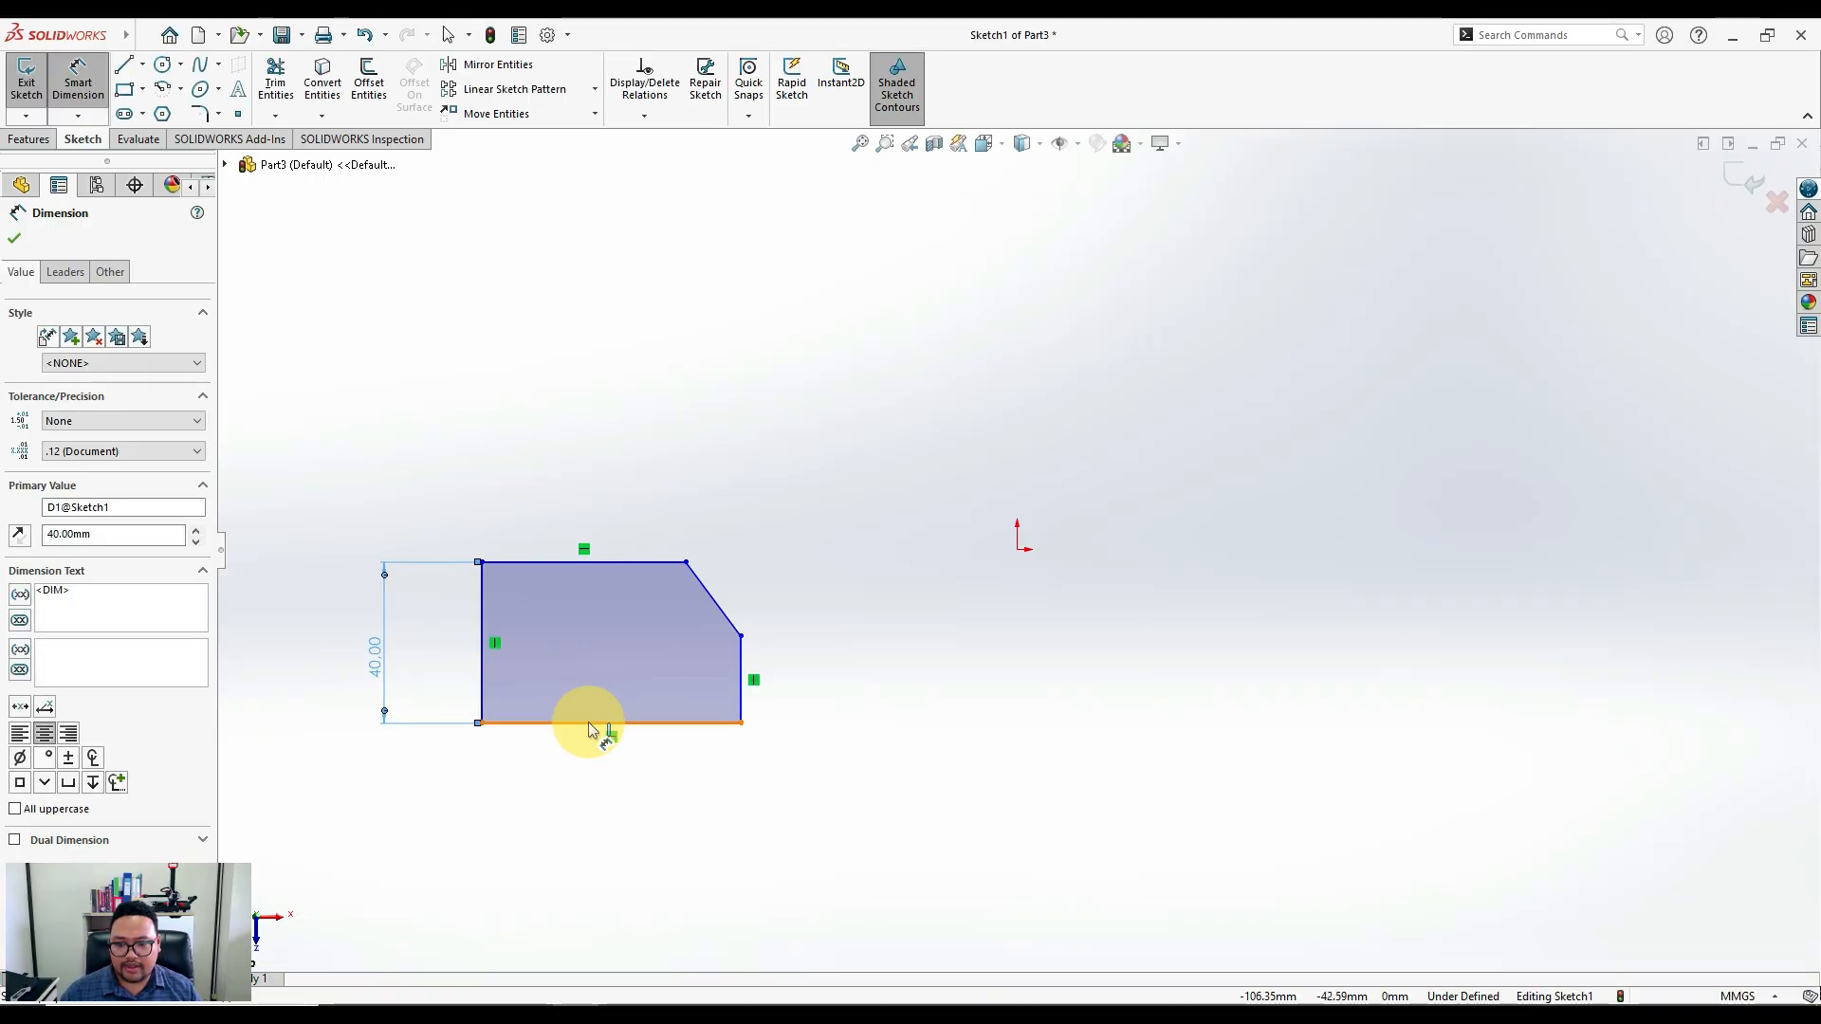
{"action": "left_click", "coordinate": [589, 749]}
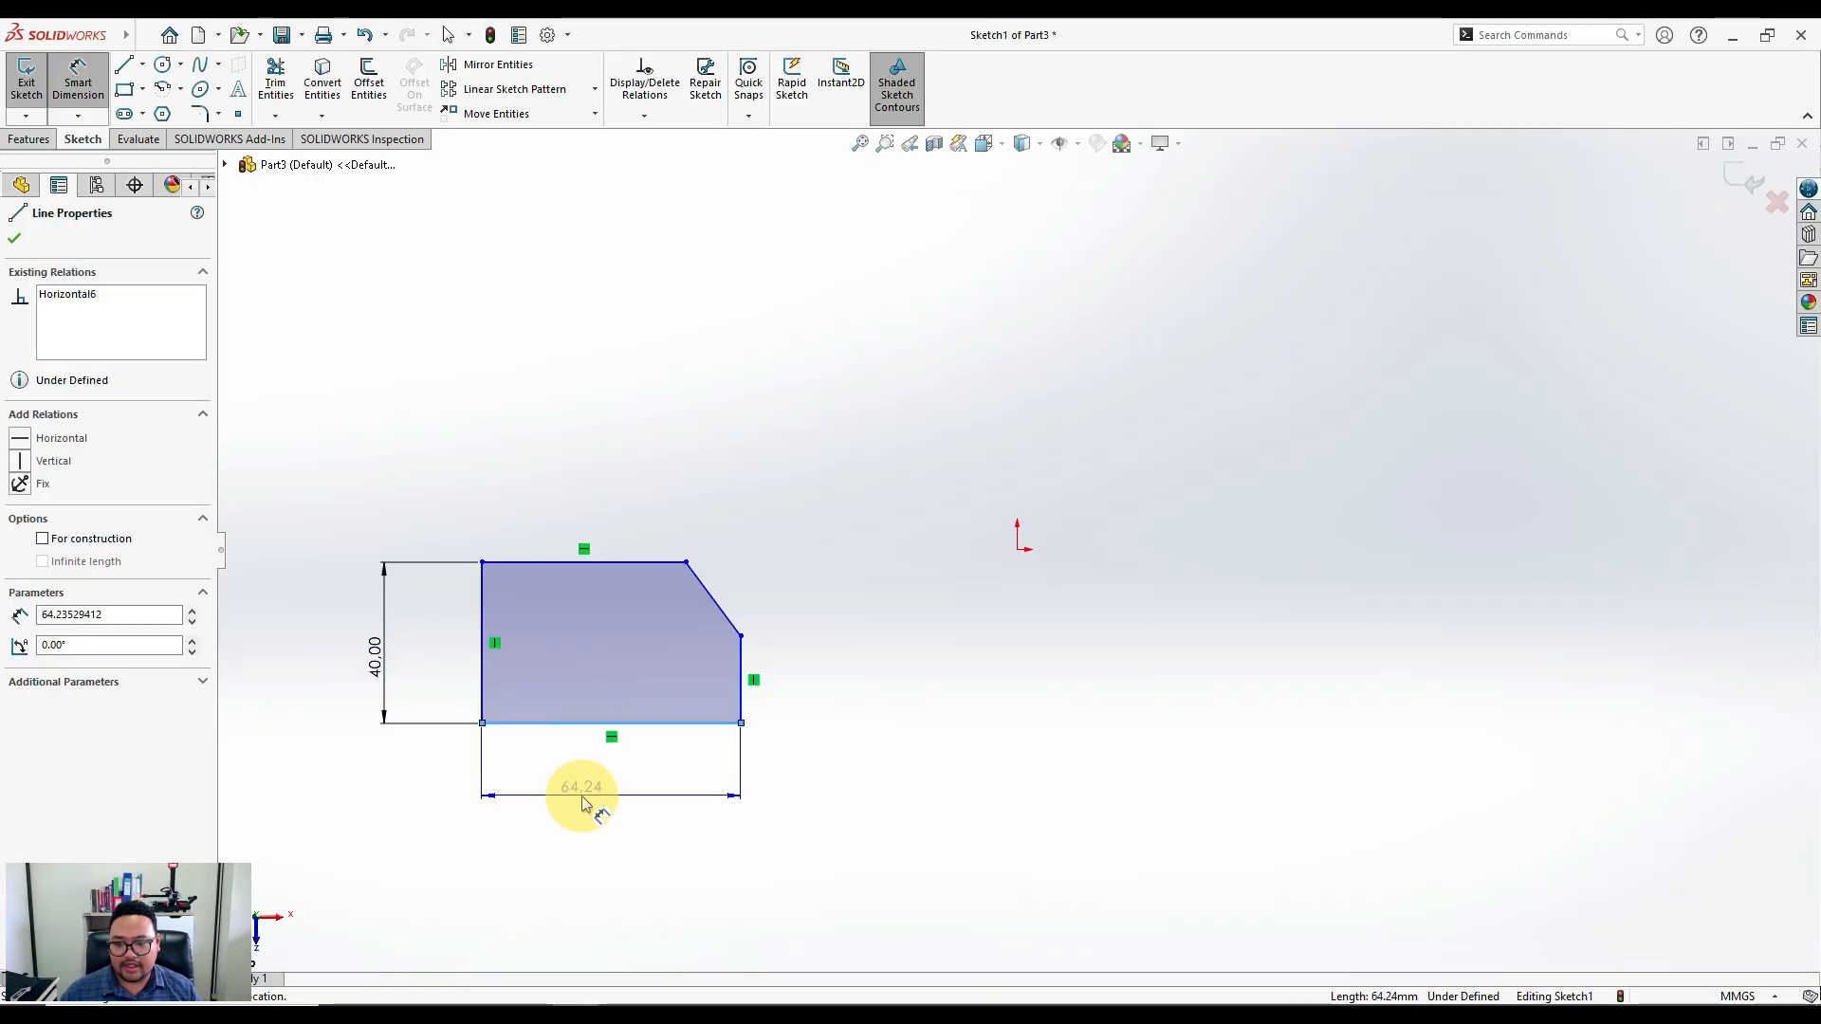
{"action": "left_click", "coordinate": [637, 735]}
{"action": "type", "text": "65"}
{"action": "key", "text": "Return"}
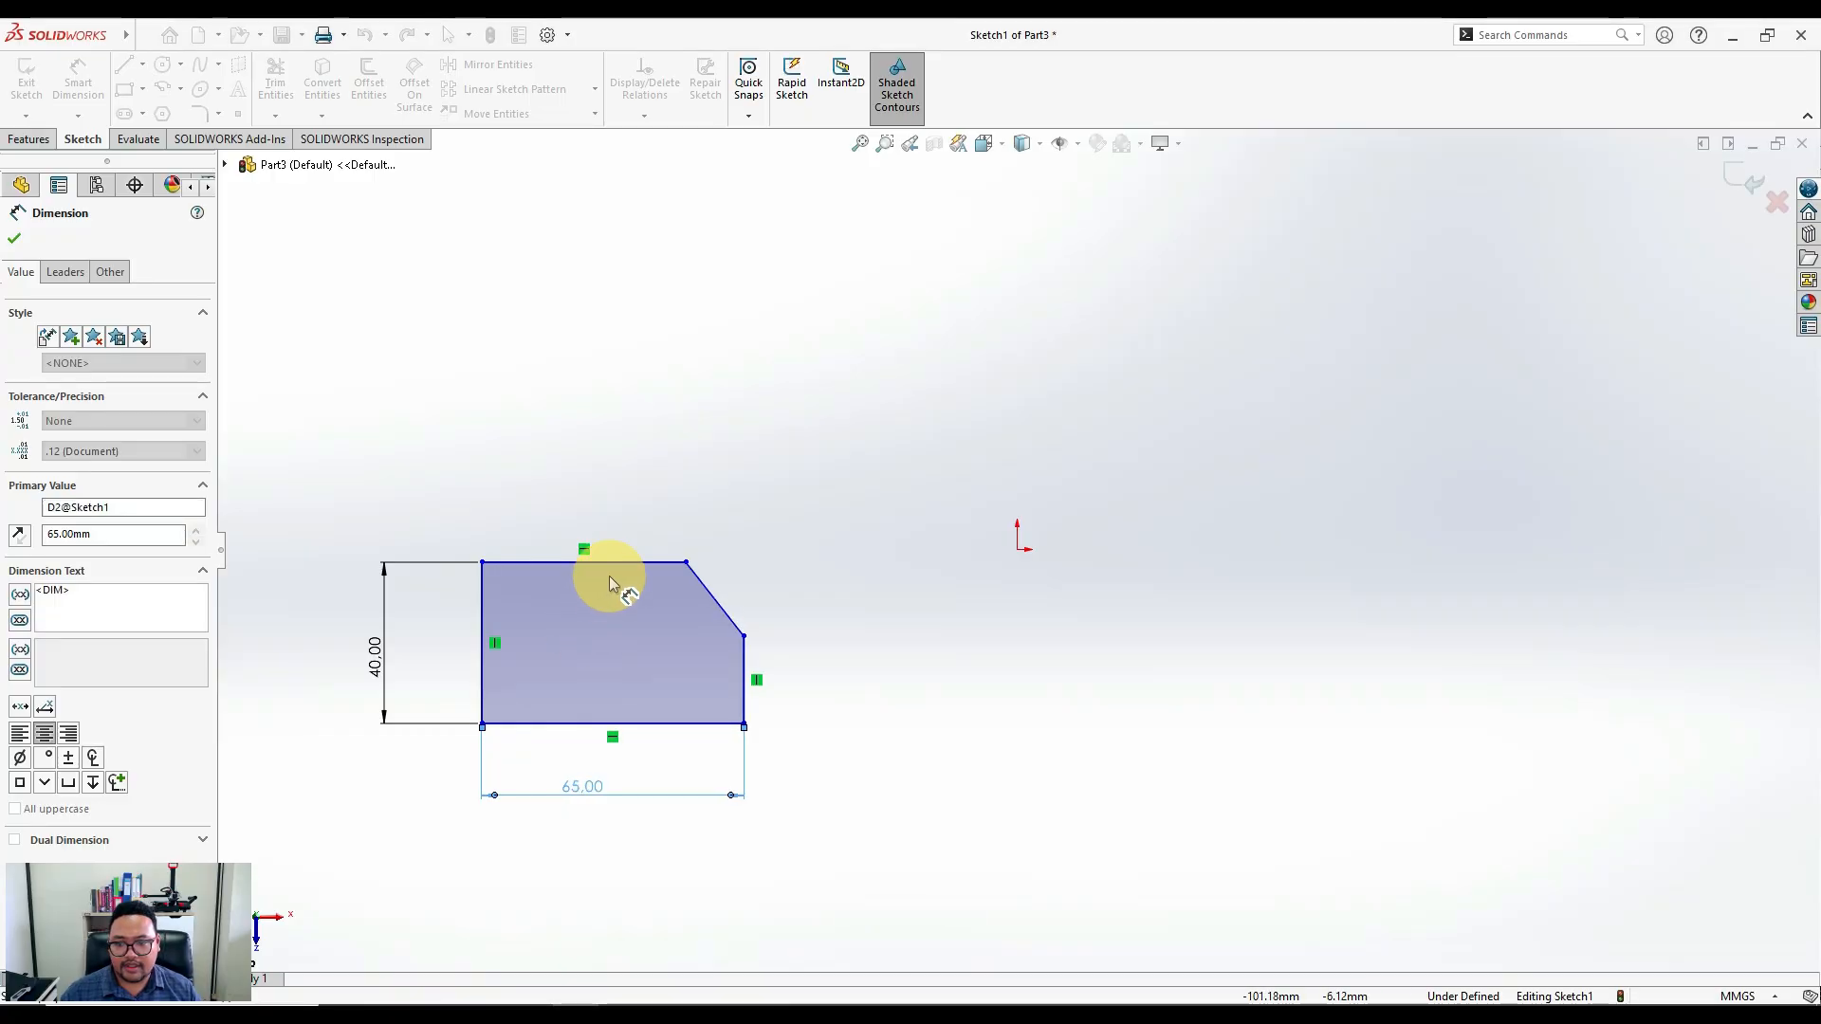
Dimension the closed profile's top edge at 50 mm and its right vertical edge at 20 mm
{"action": "left_click", "coordinate": [617, 565]}
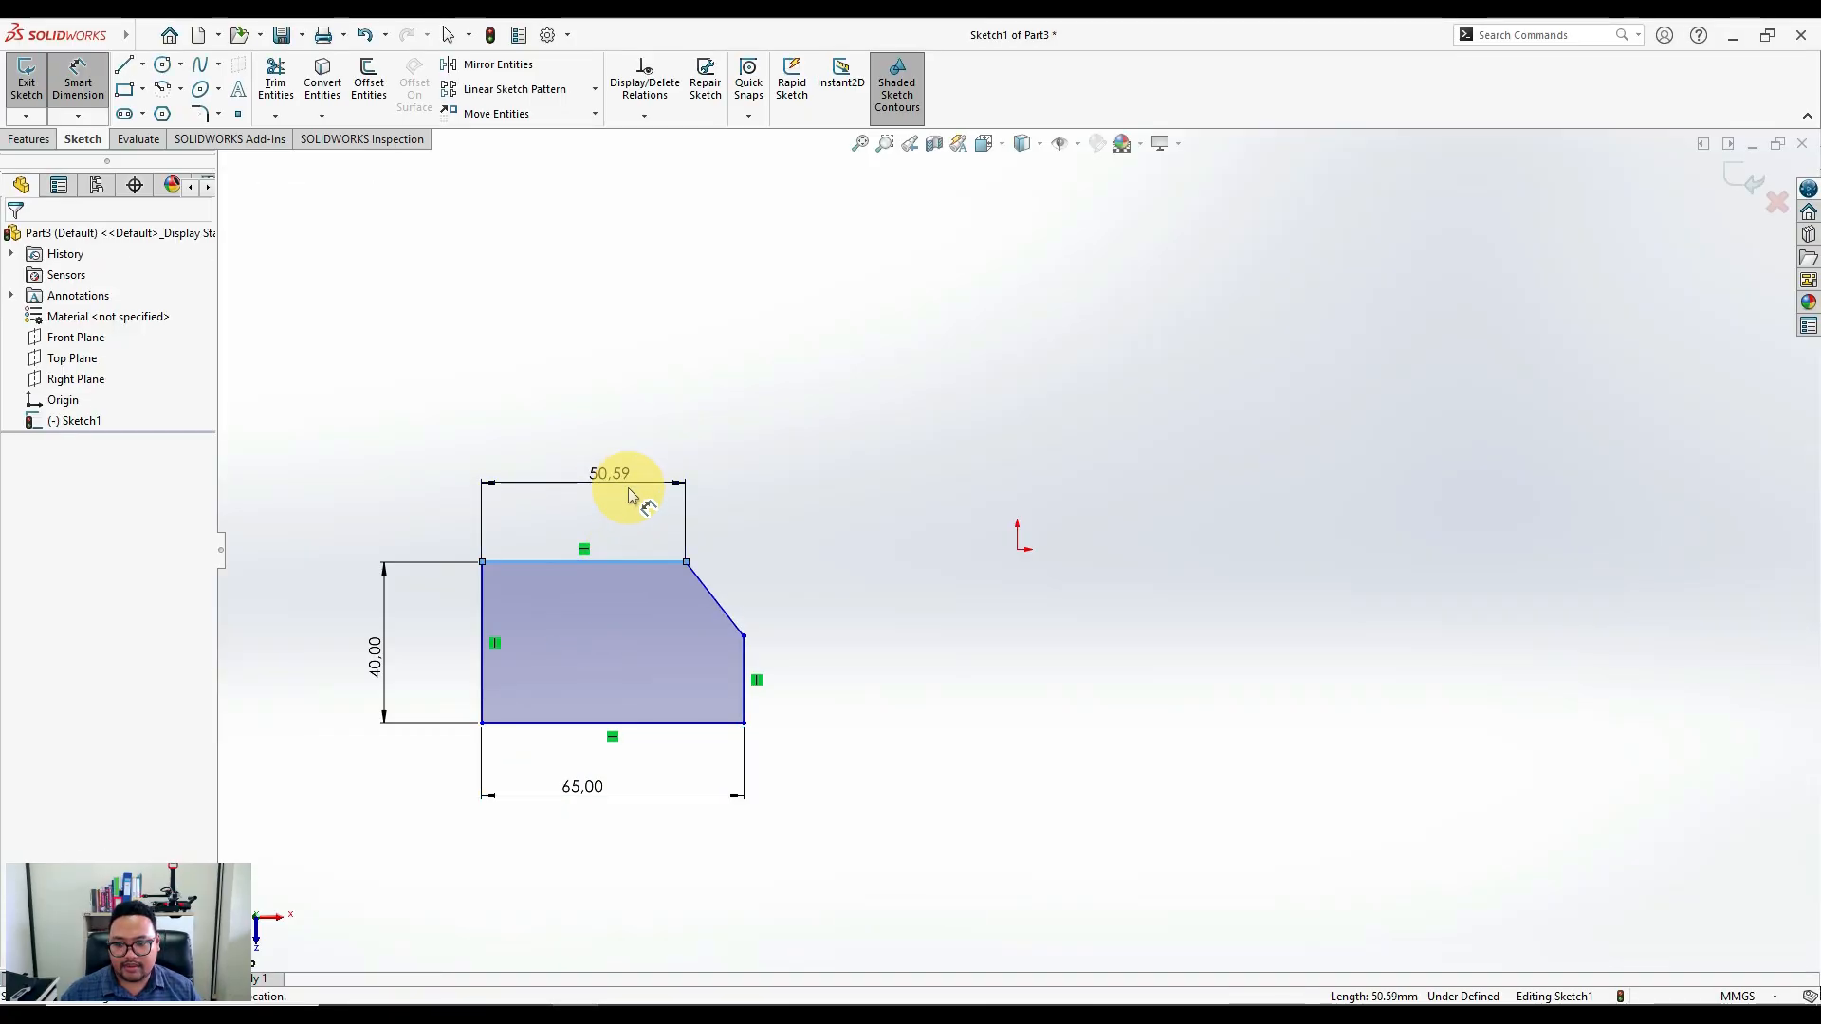
{"action": "left_click", "coordinate": [637, 506]}
{"action": "type", "text": "50"}
{"action": "key", "text": "Return"}
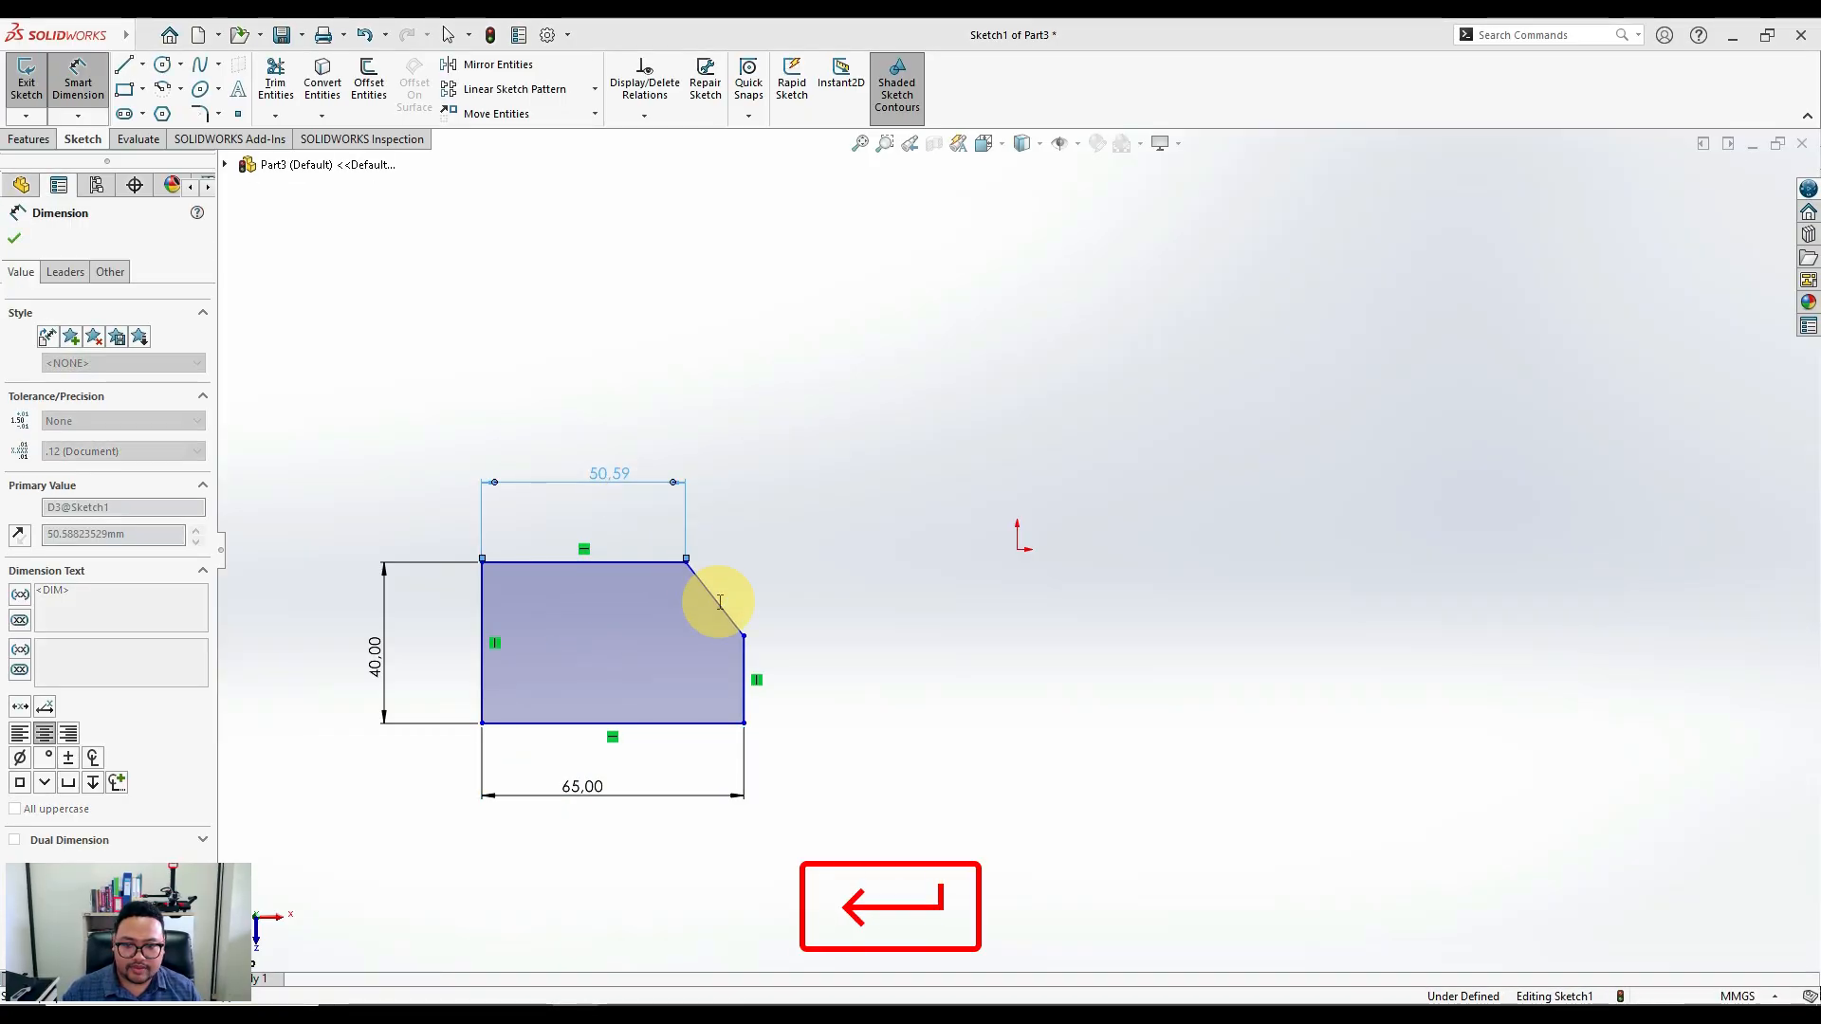
{"action": "left_click", "coordinate": [745, 667]}
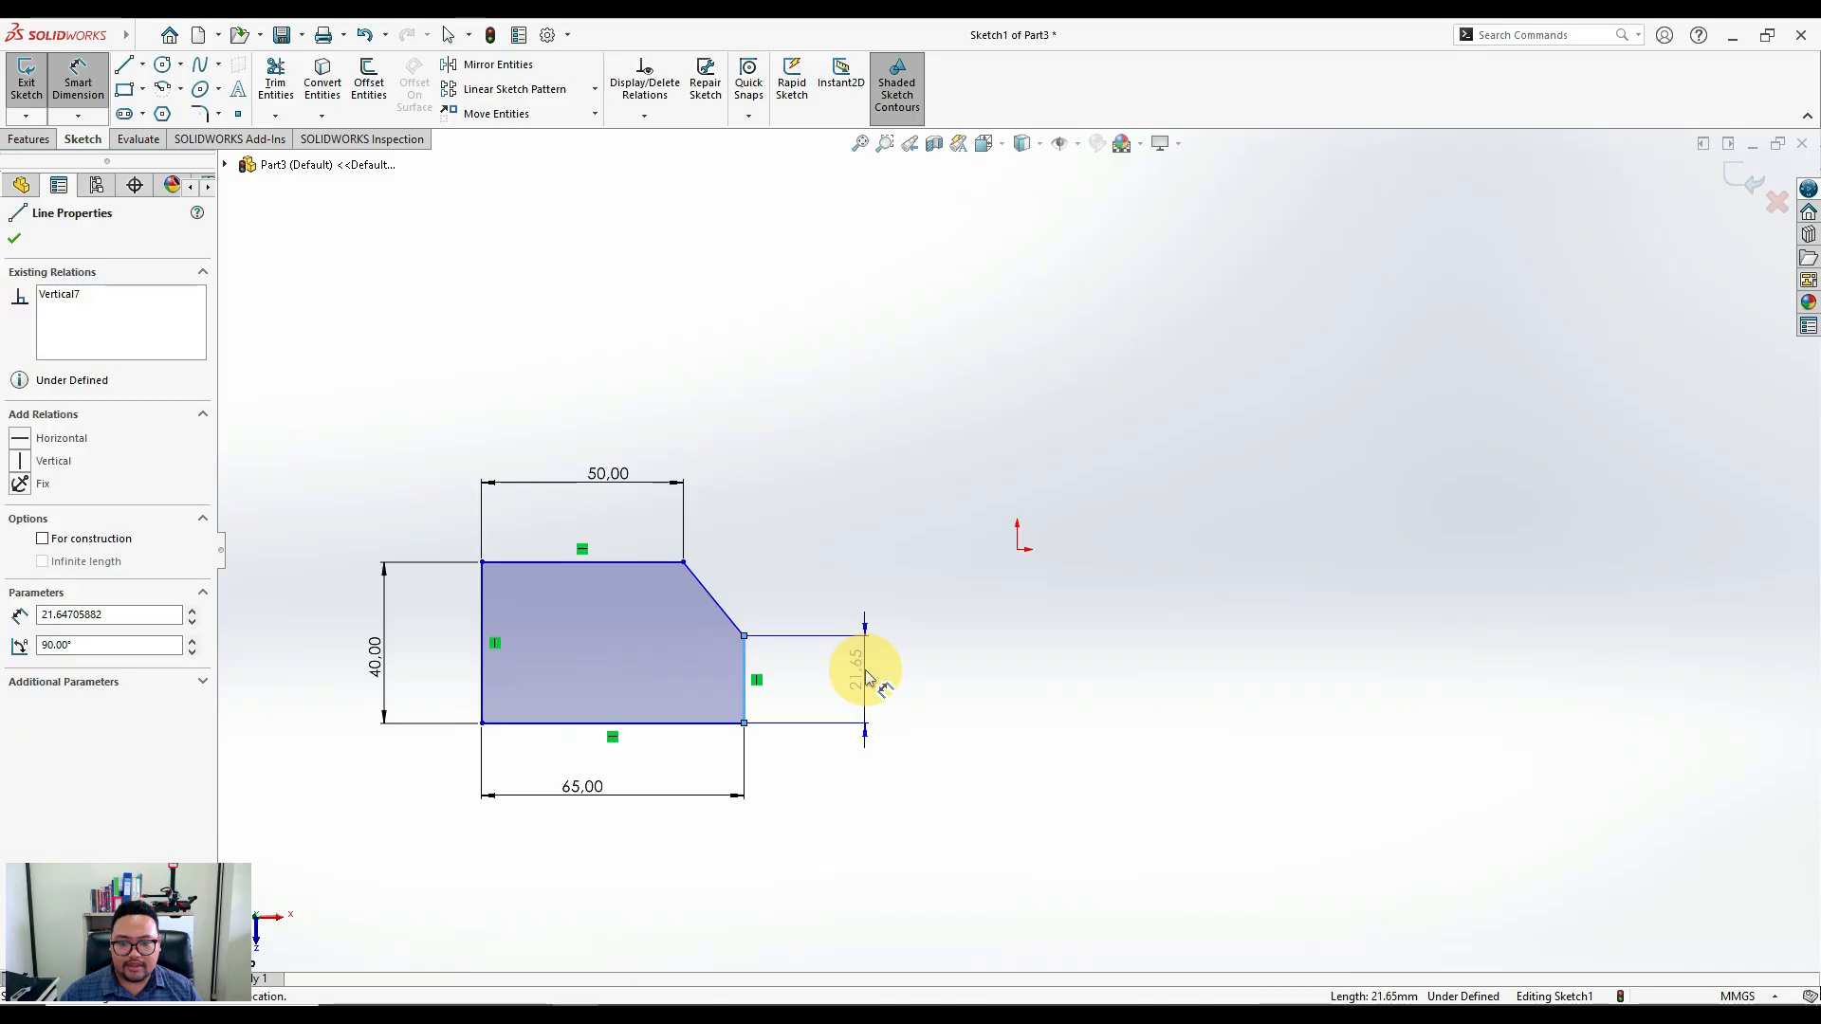
{"action": "left_click", "coordinate": [859, 656]}
{"action": "type", "text": "20"}
{"action": "key", "text": "Return"}
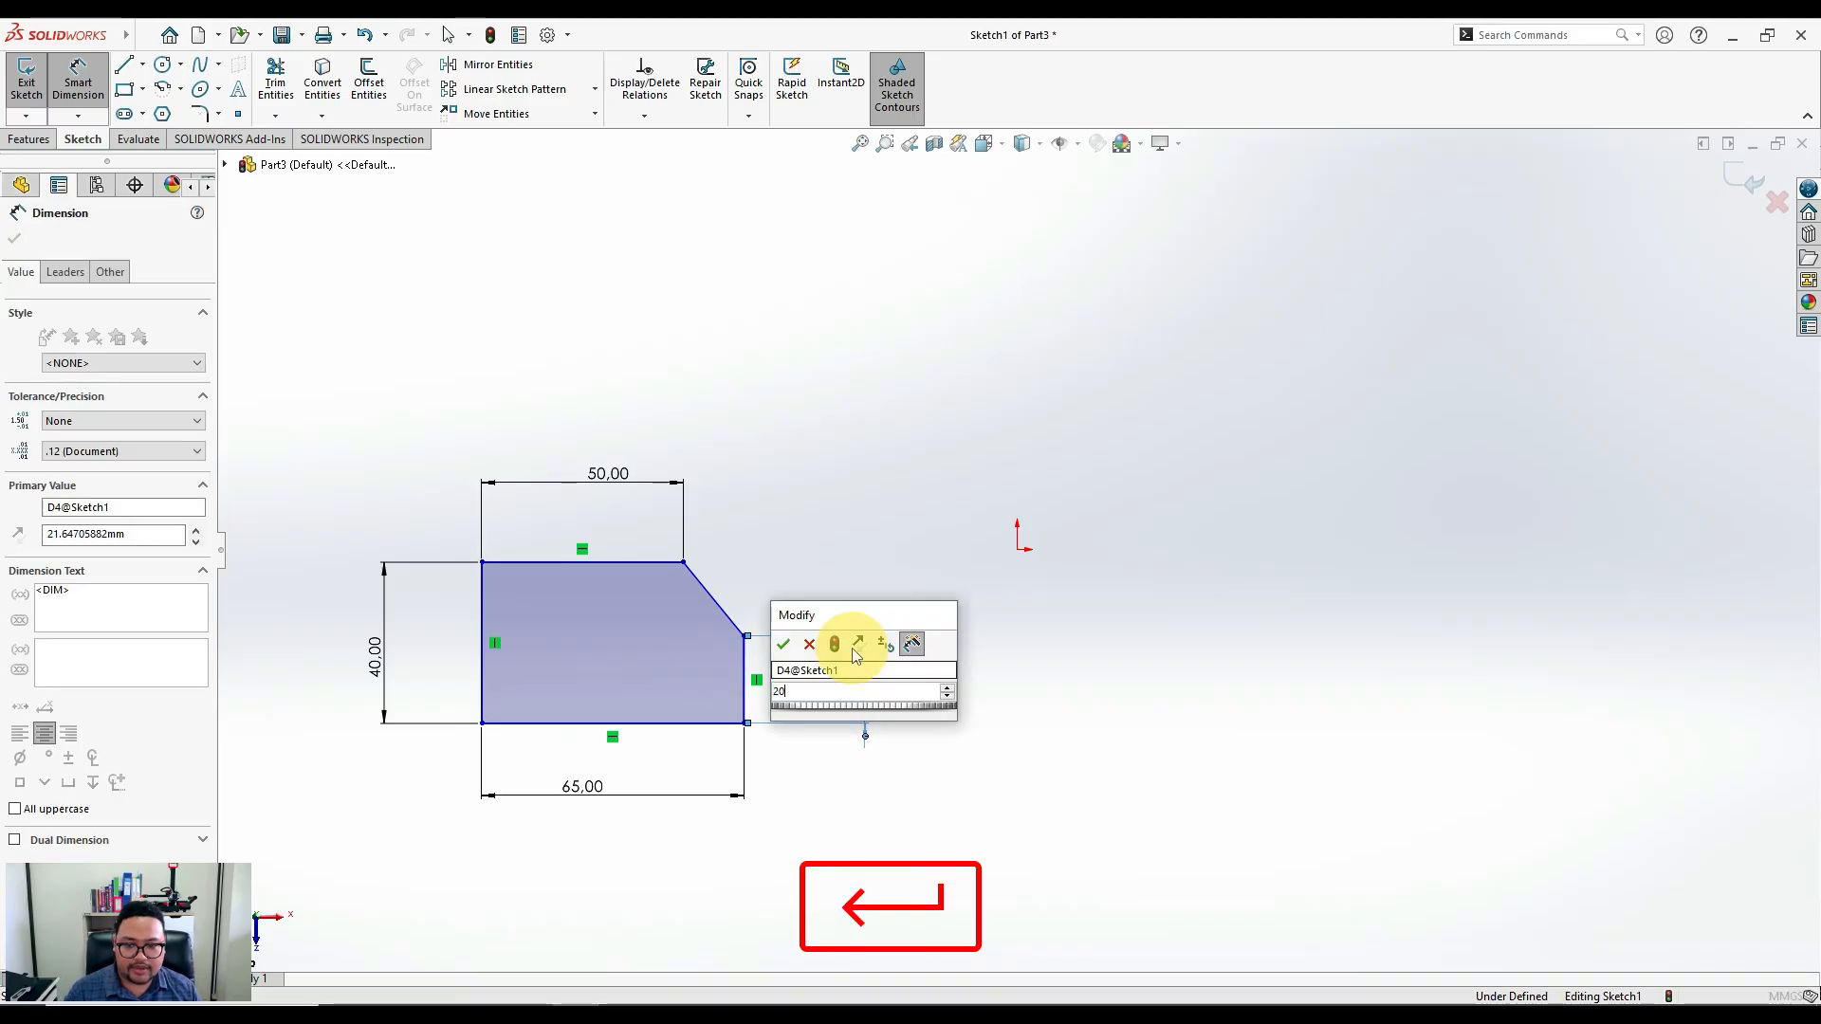
{"action": "key", "text": "Escape"}
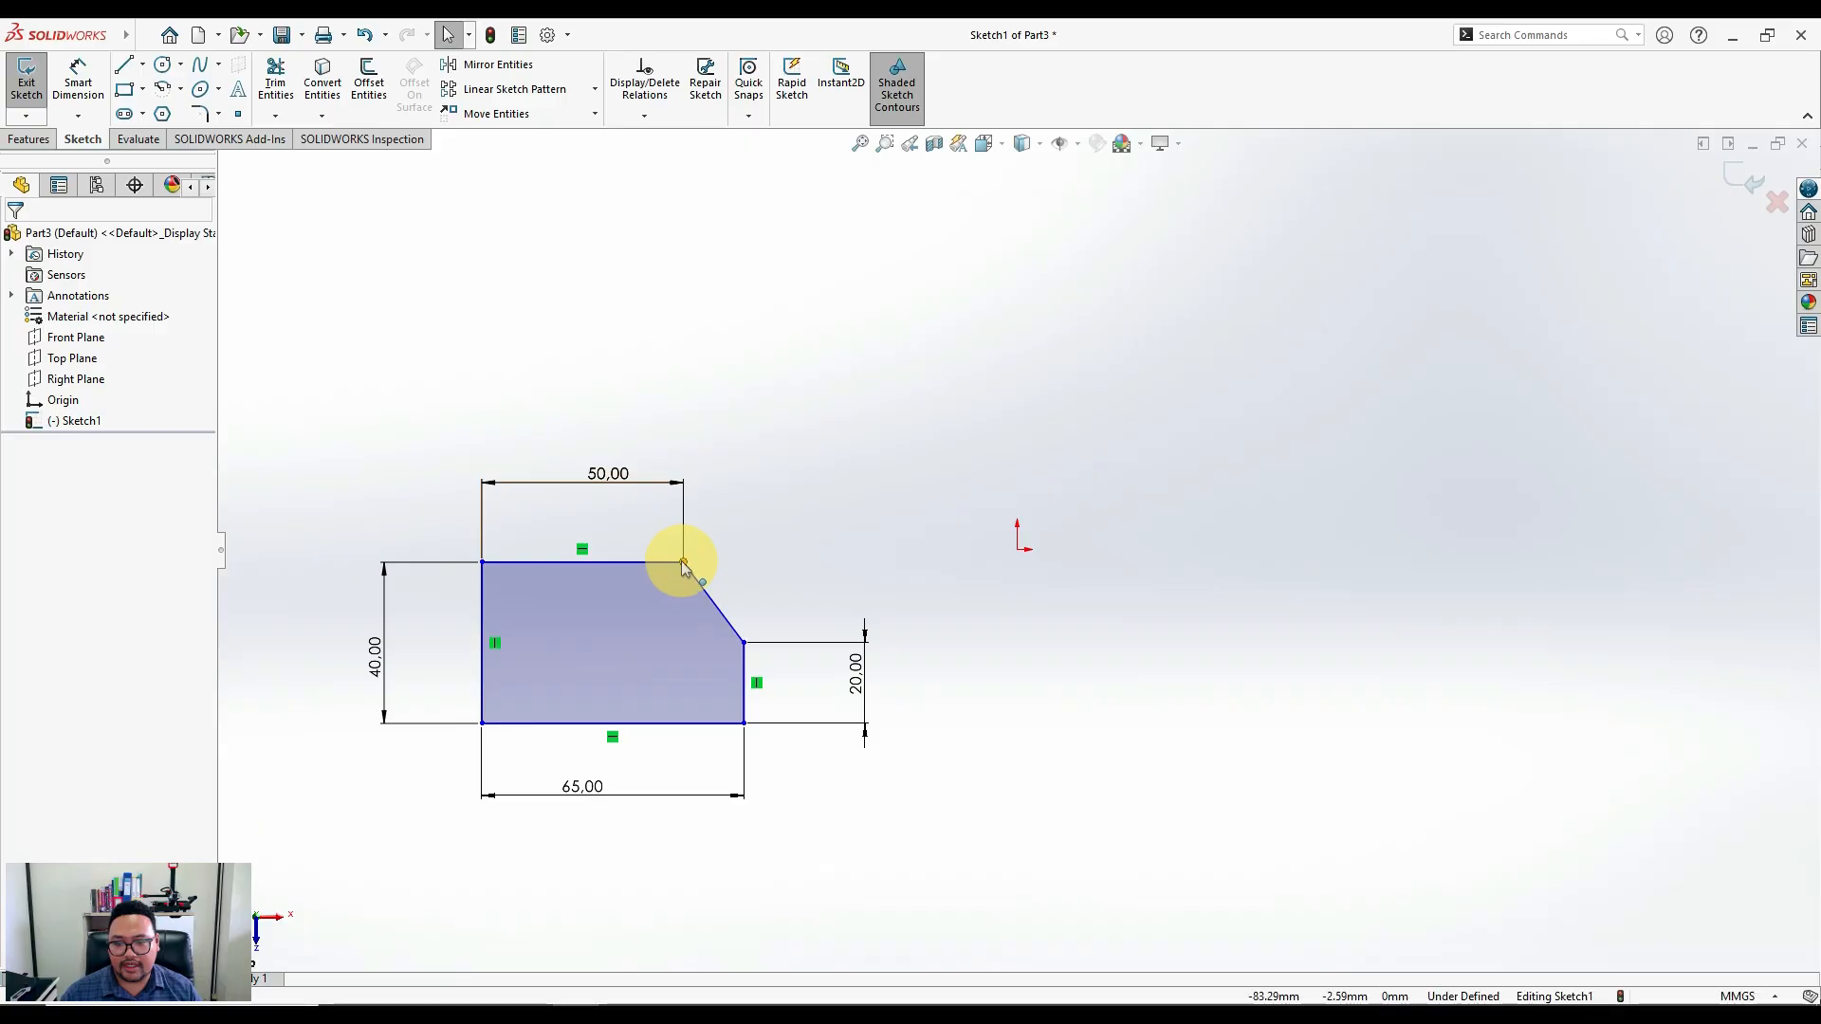
Move the closed profile nearer the origin and make its lower-left corner coincident with the origin
{"action": "mouse_move", "coordinate": [683, 563]}
{"action": "left_mouse_down"}
{"action": "mouse_move", "coordinate": [757, 477]}
{"action": "mouse_move", "coordinate": [731, 569]}
{"action": "mouse_move", "coordinate": [642, 423]}
{"action": "mouse_move", "coordinate": [737, 491]}
{"action": "left_mouse_up"}
{"action": "left_click", "coordinate": [996, 681]}
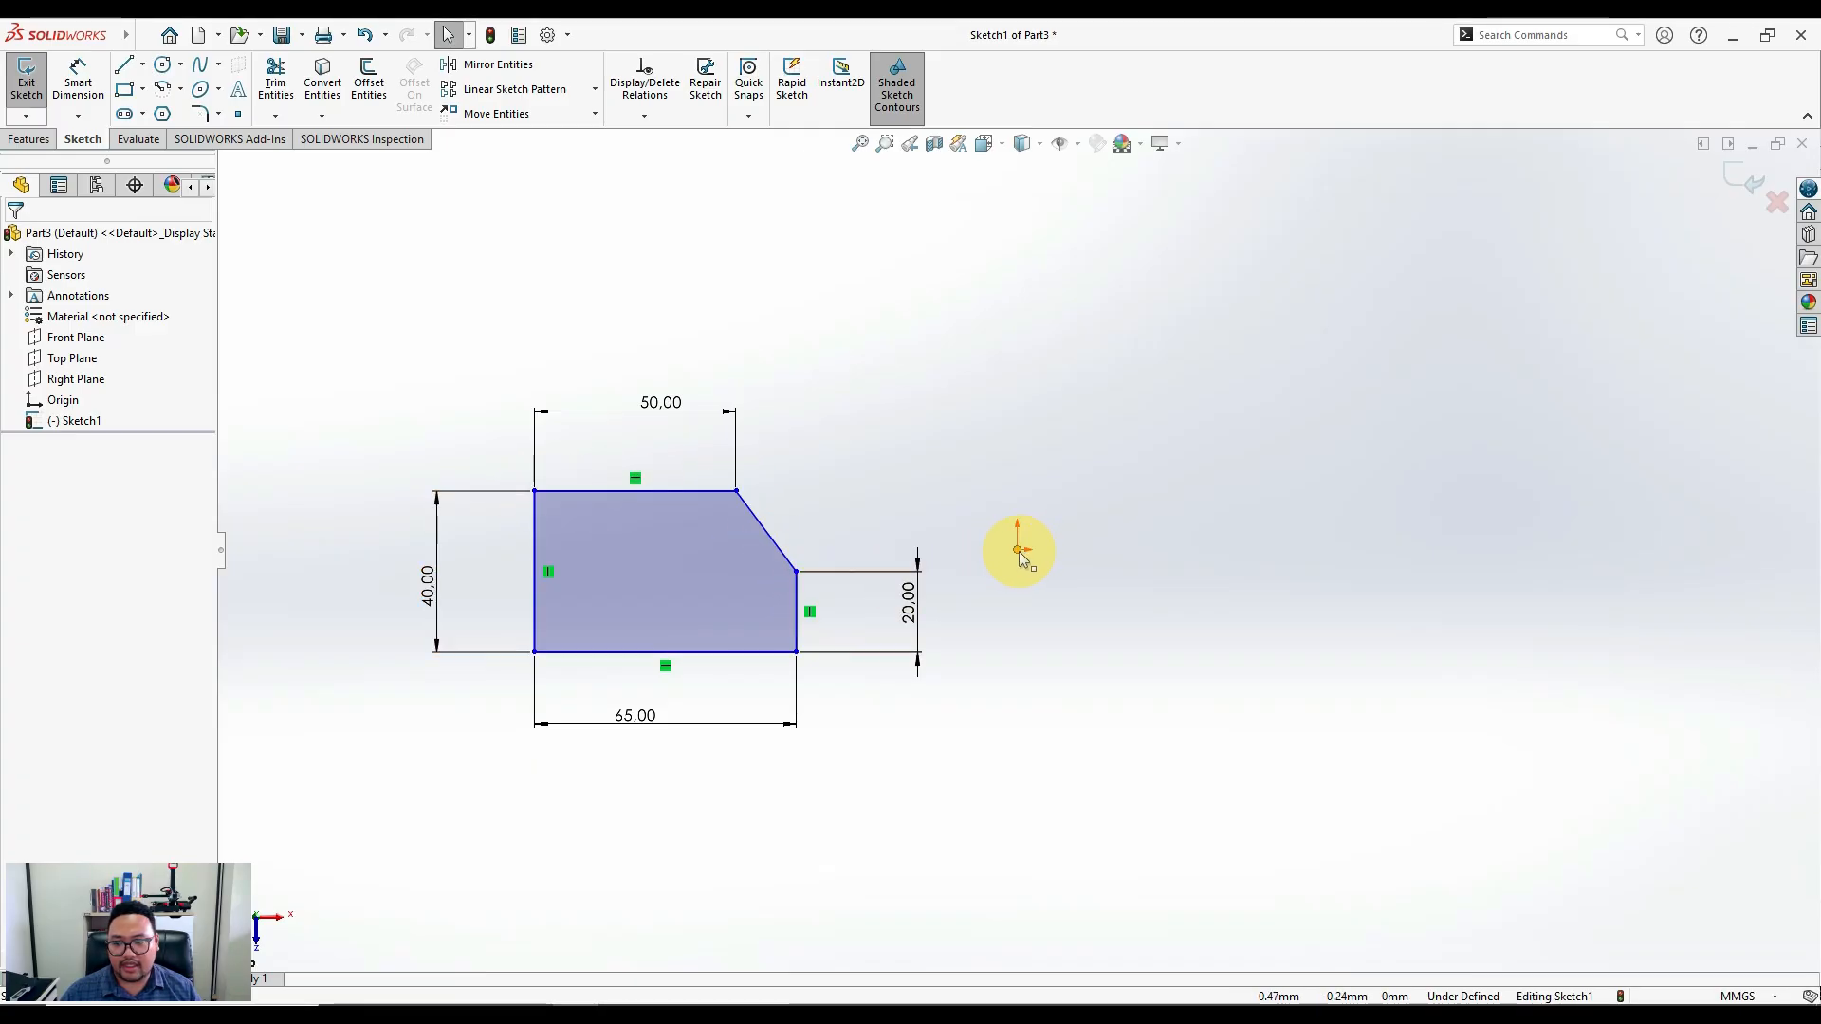
{"action": "left_click", "coordinate": [535, 653]}
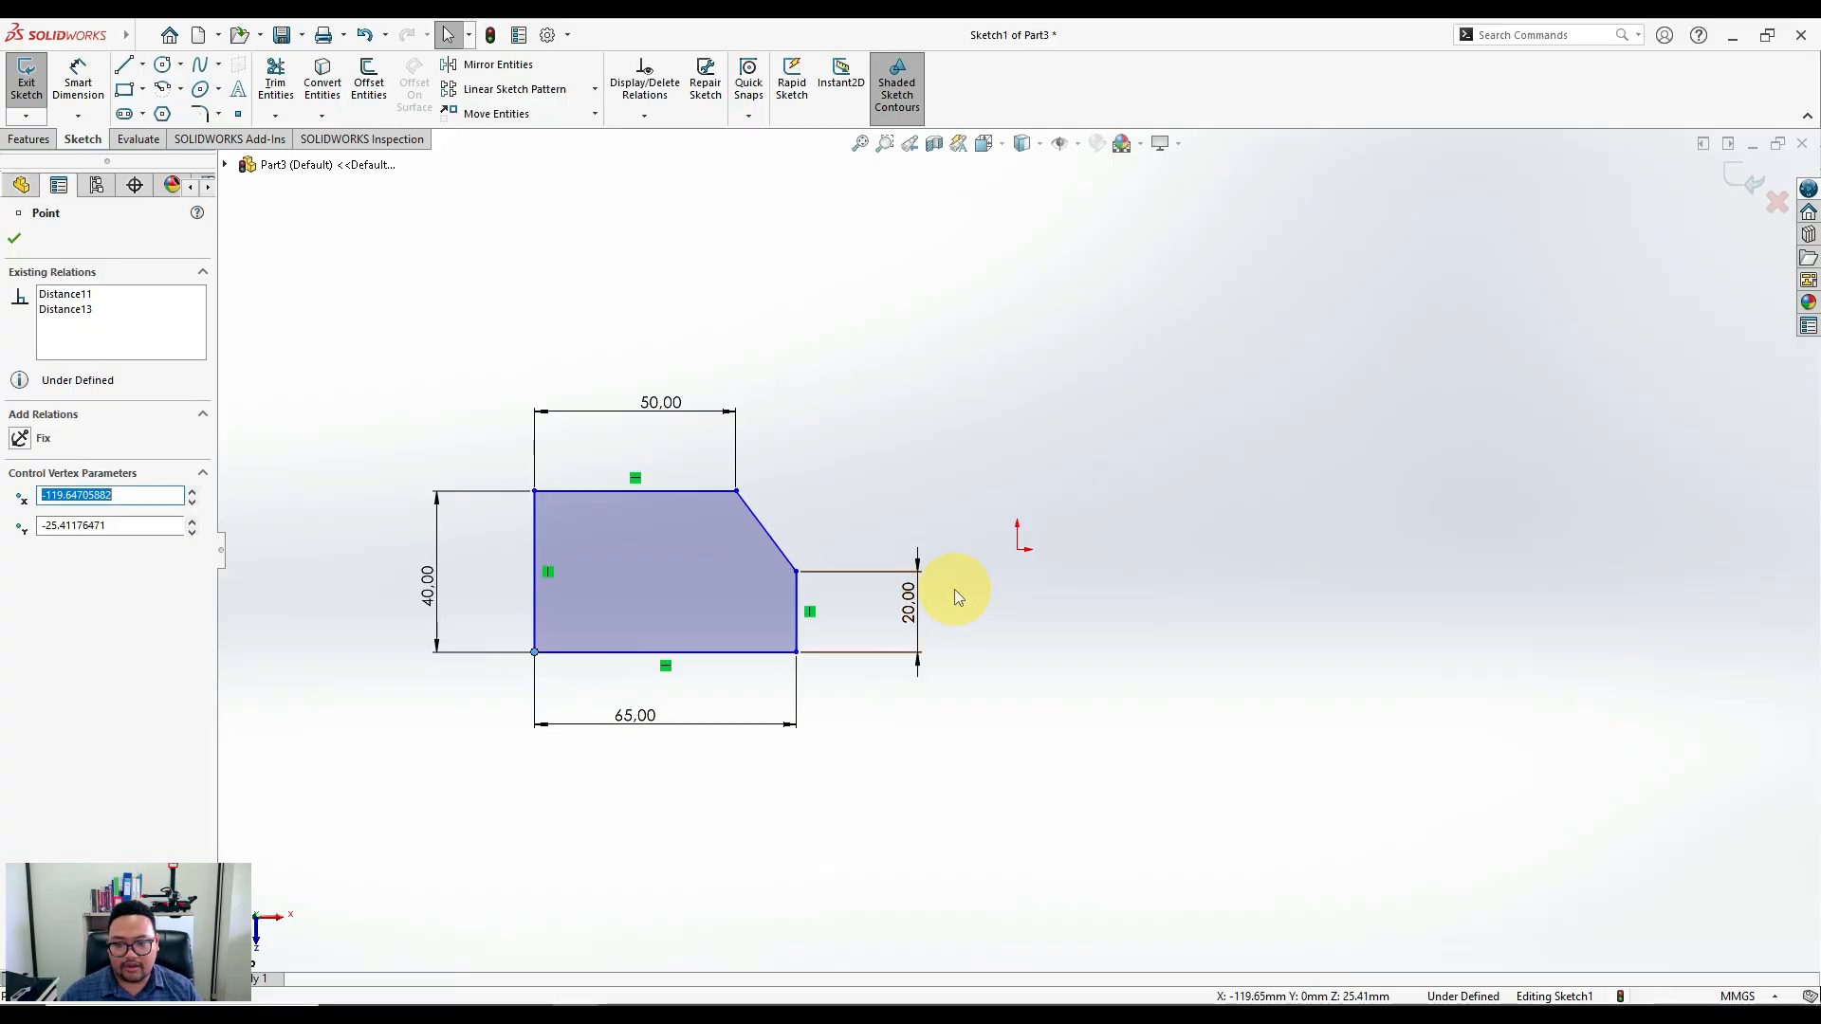
{"action": "left_click", "coordinate": [1020, 552], "text": "ctrl"}
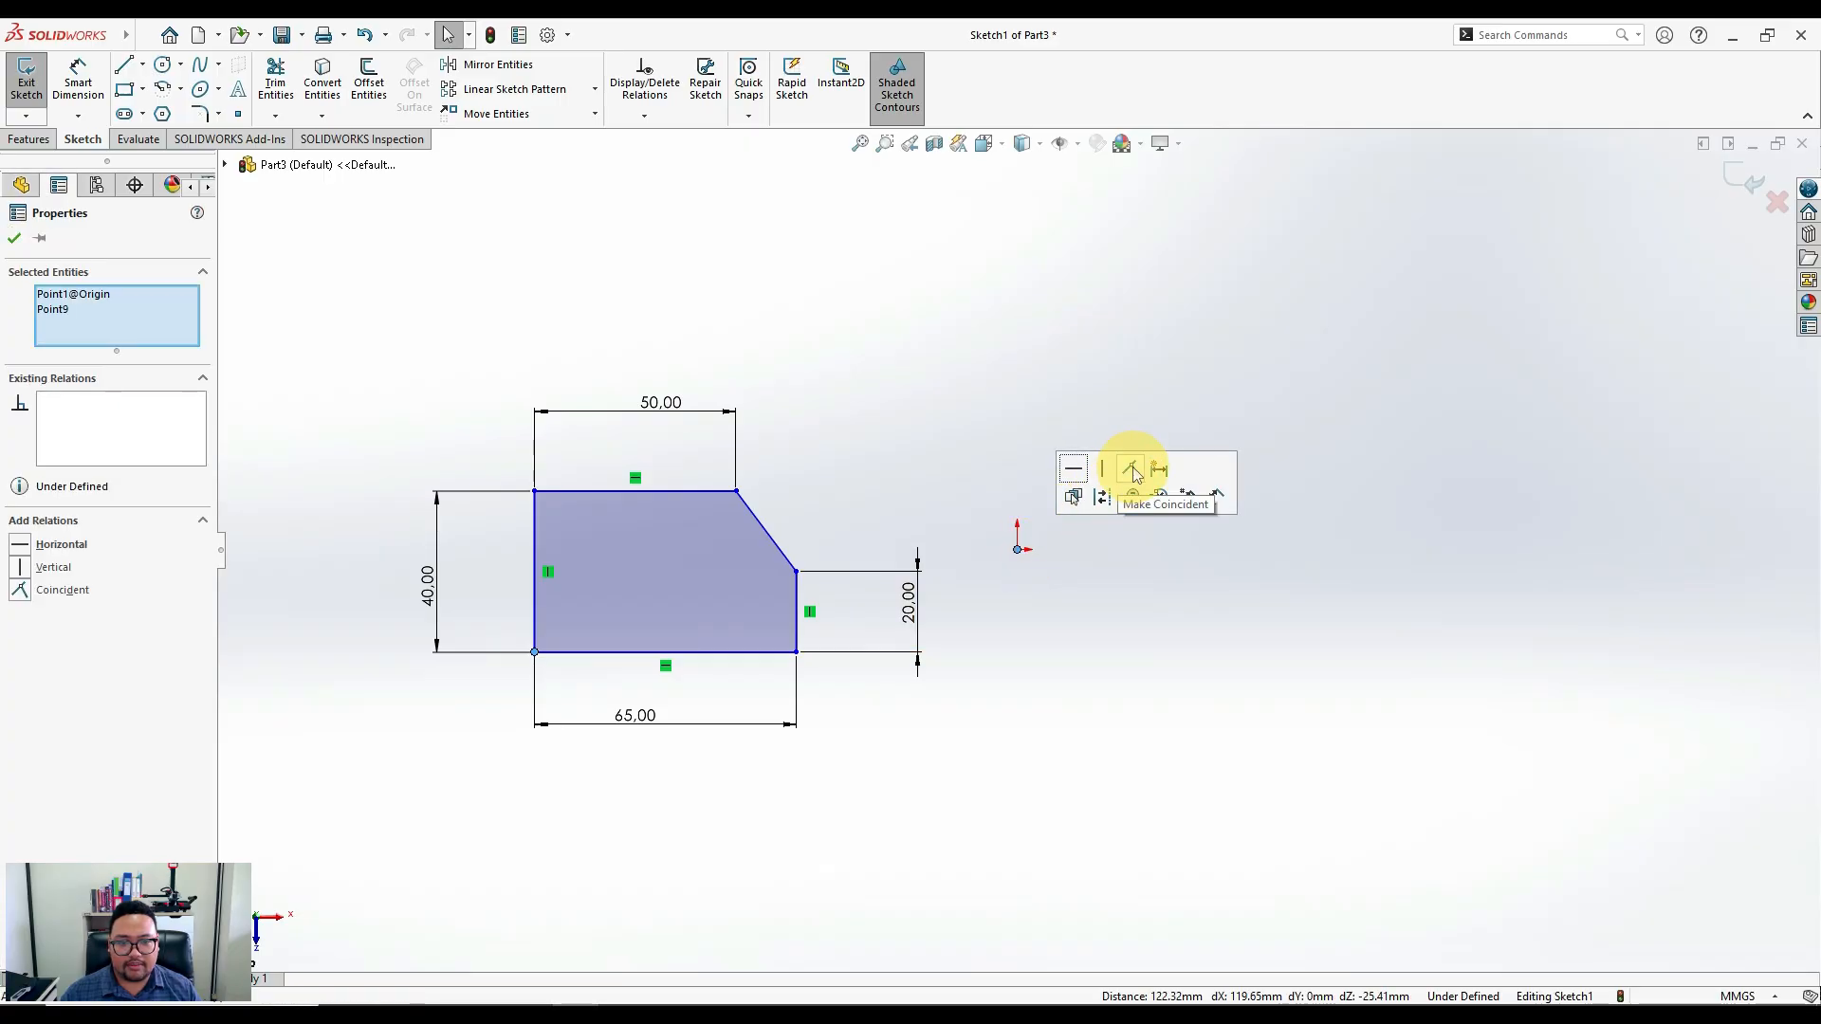
{"action": "left_click", "coordinate": [1131, 469]}
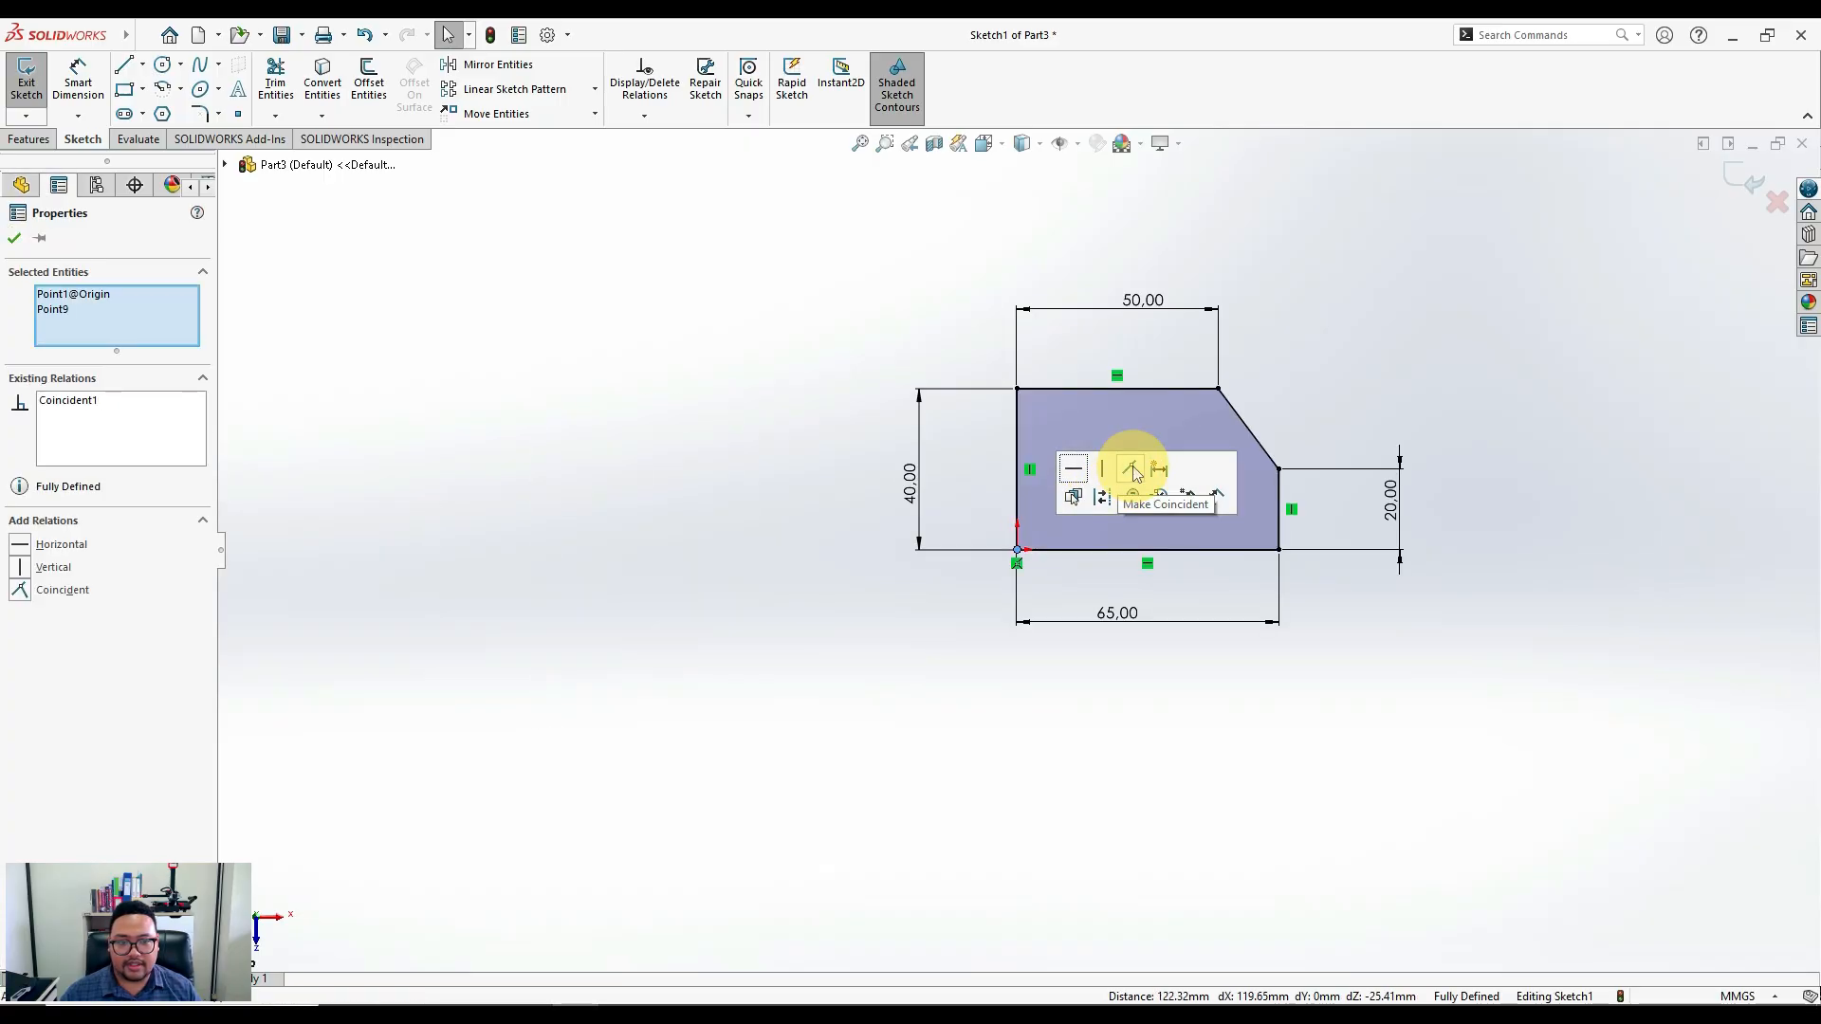
{"action": "left_click", "coordinate": [14, 240]}
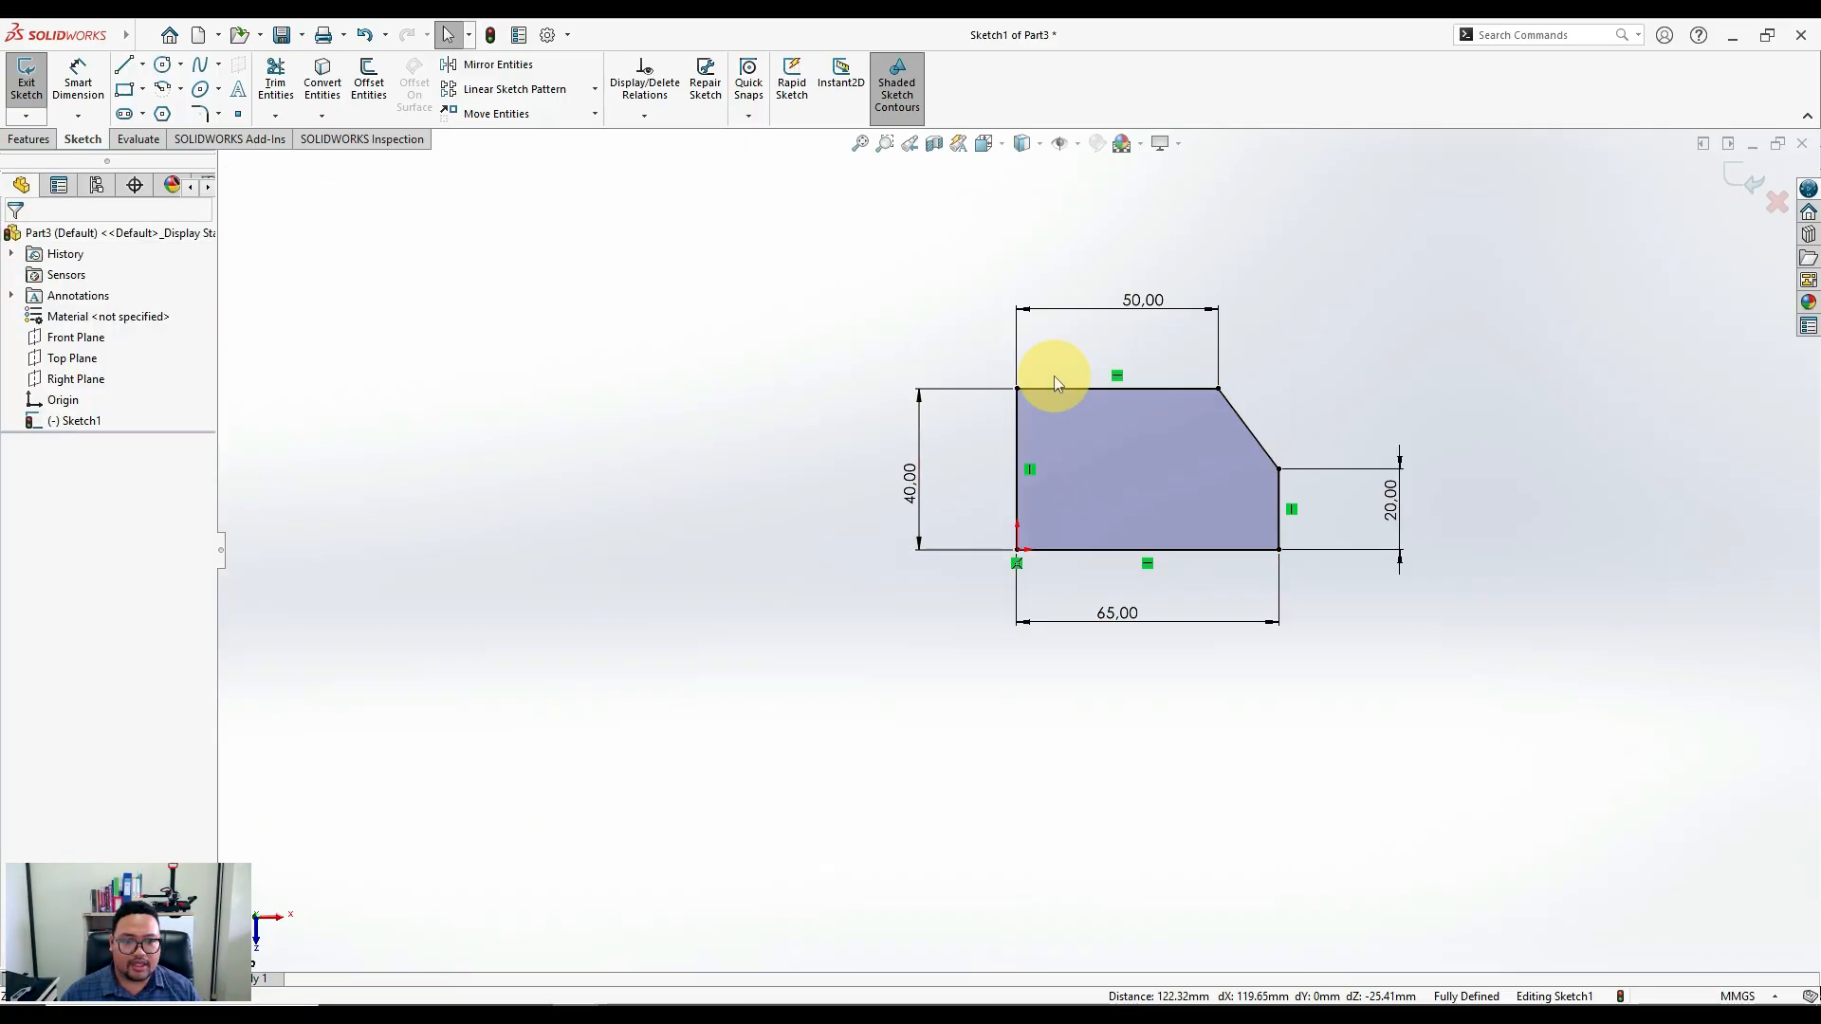
Inspect the two endpoints of the profile's sloped edge to check how they are defined
{"action": "left_click", "coordinate": [1219, 389]}
{"action": "left_click", "coordinate": [1280, 469]}
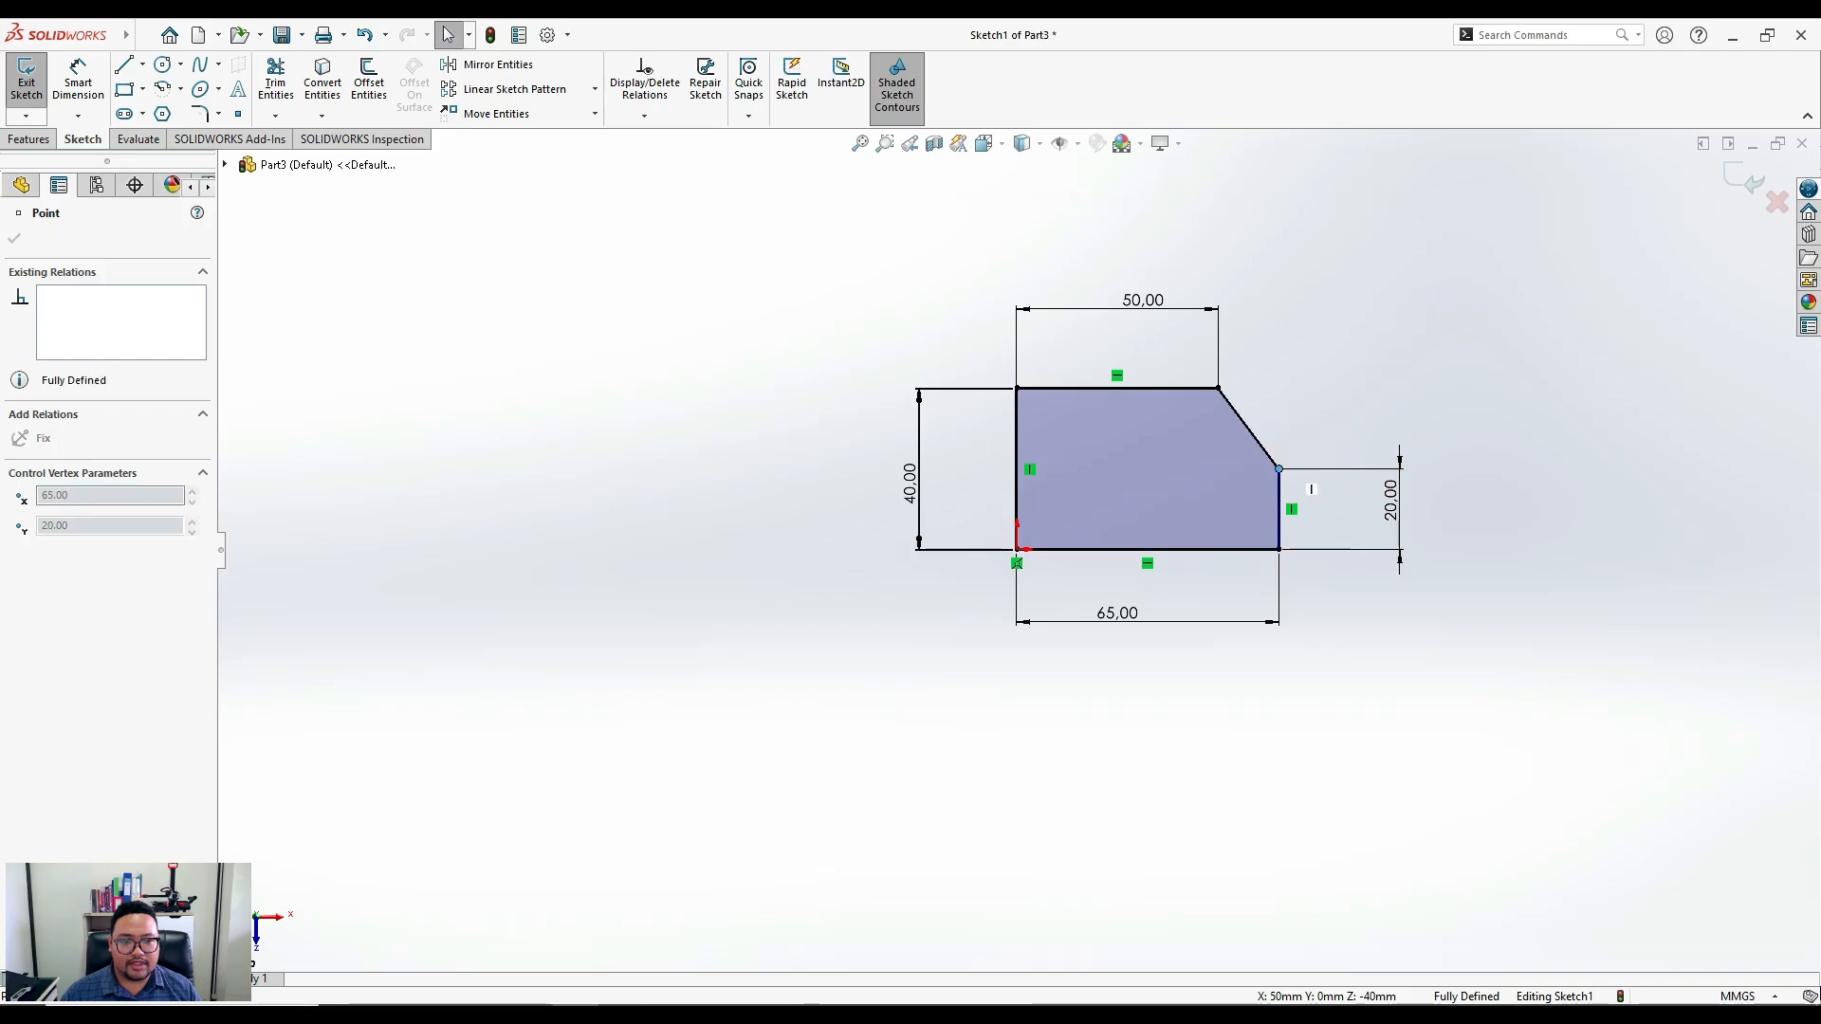
{"action": "key", "text": "Escape"}
Set the dimension of the closed profile's top edge to 40 mm
{"action": "left_click", "coordinate": [1137, 302]}
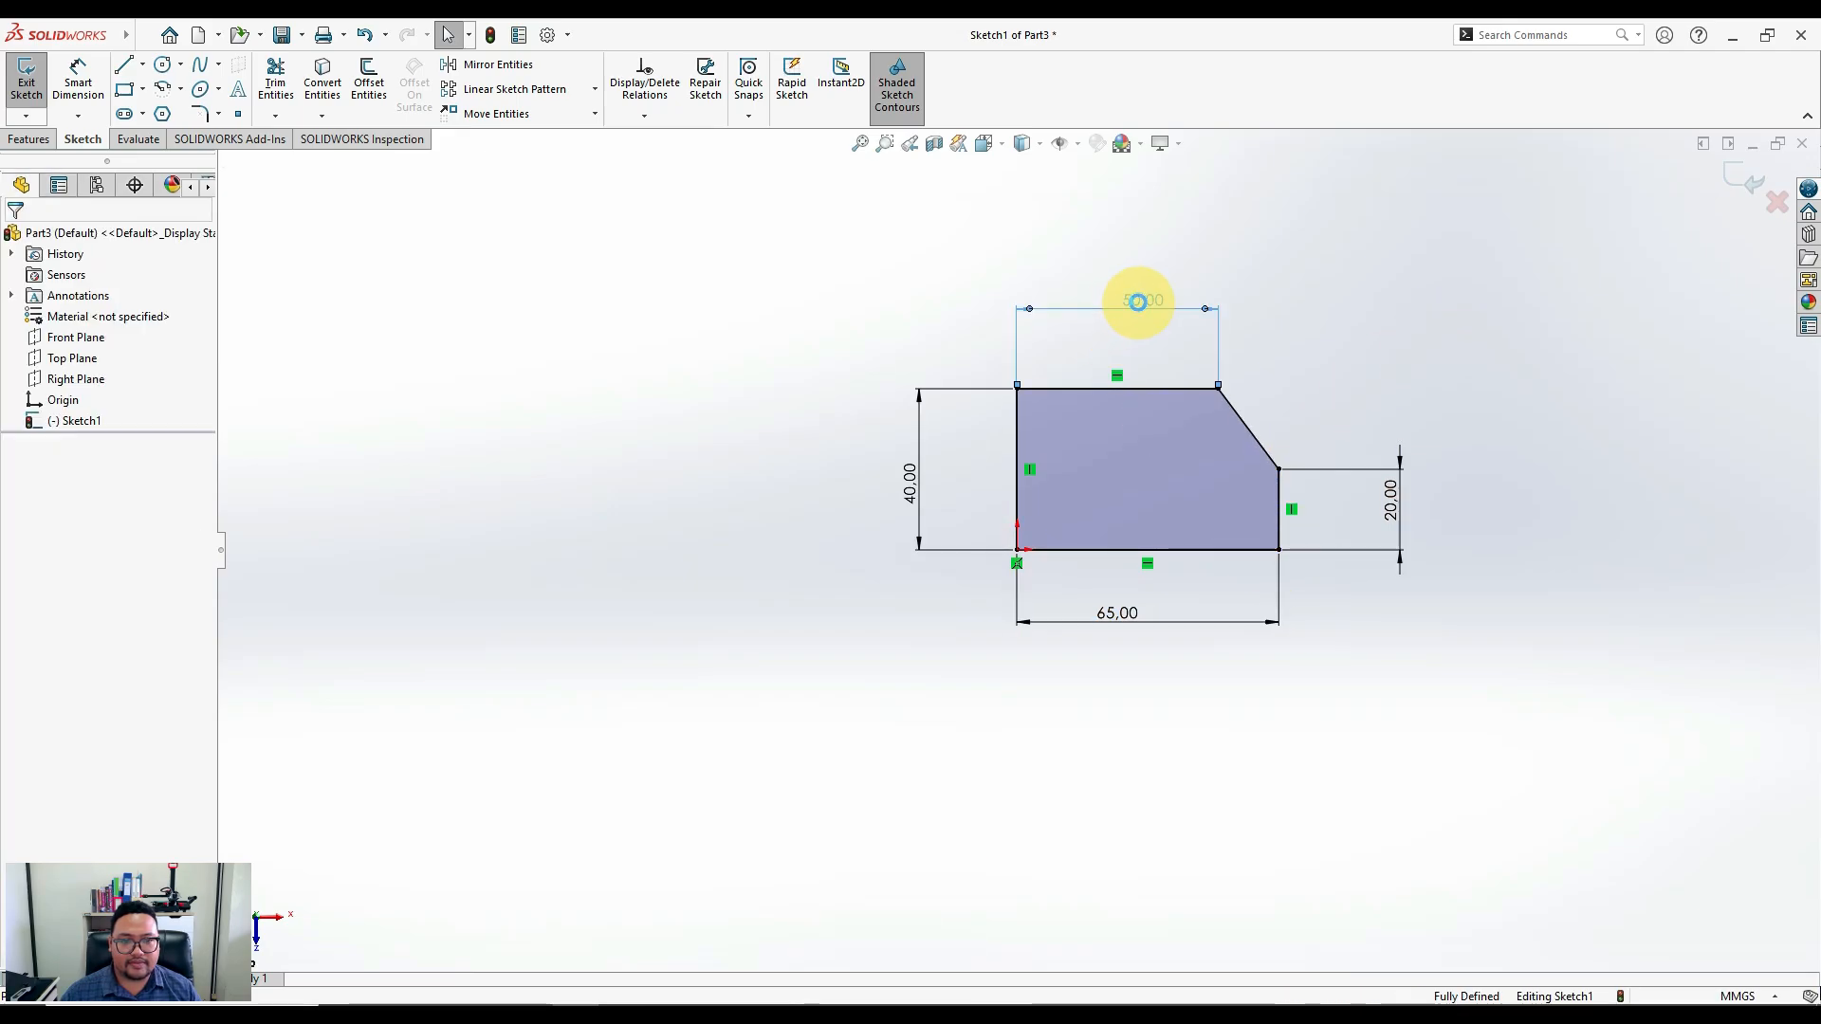
{"action": "double_click", "coordinate": [1138, 302]}
{"action": "type", "text": "4"}
{"action": "key", "text": "Return"}
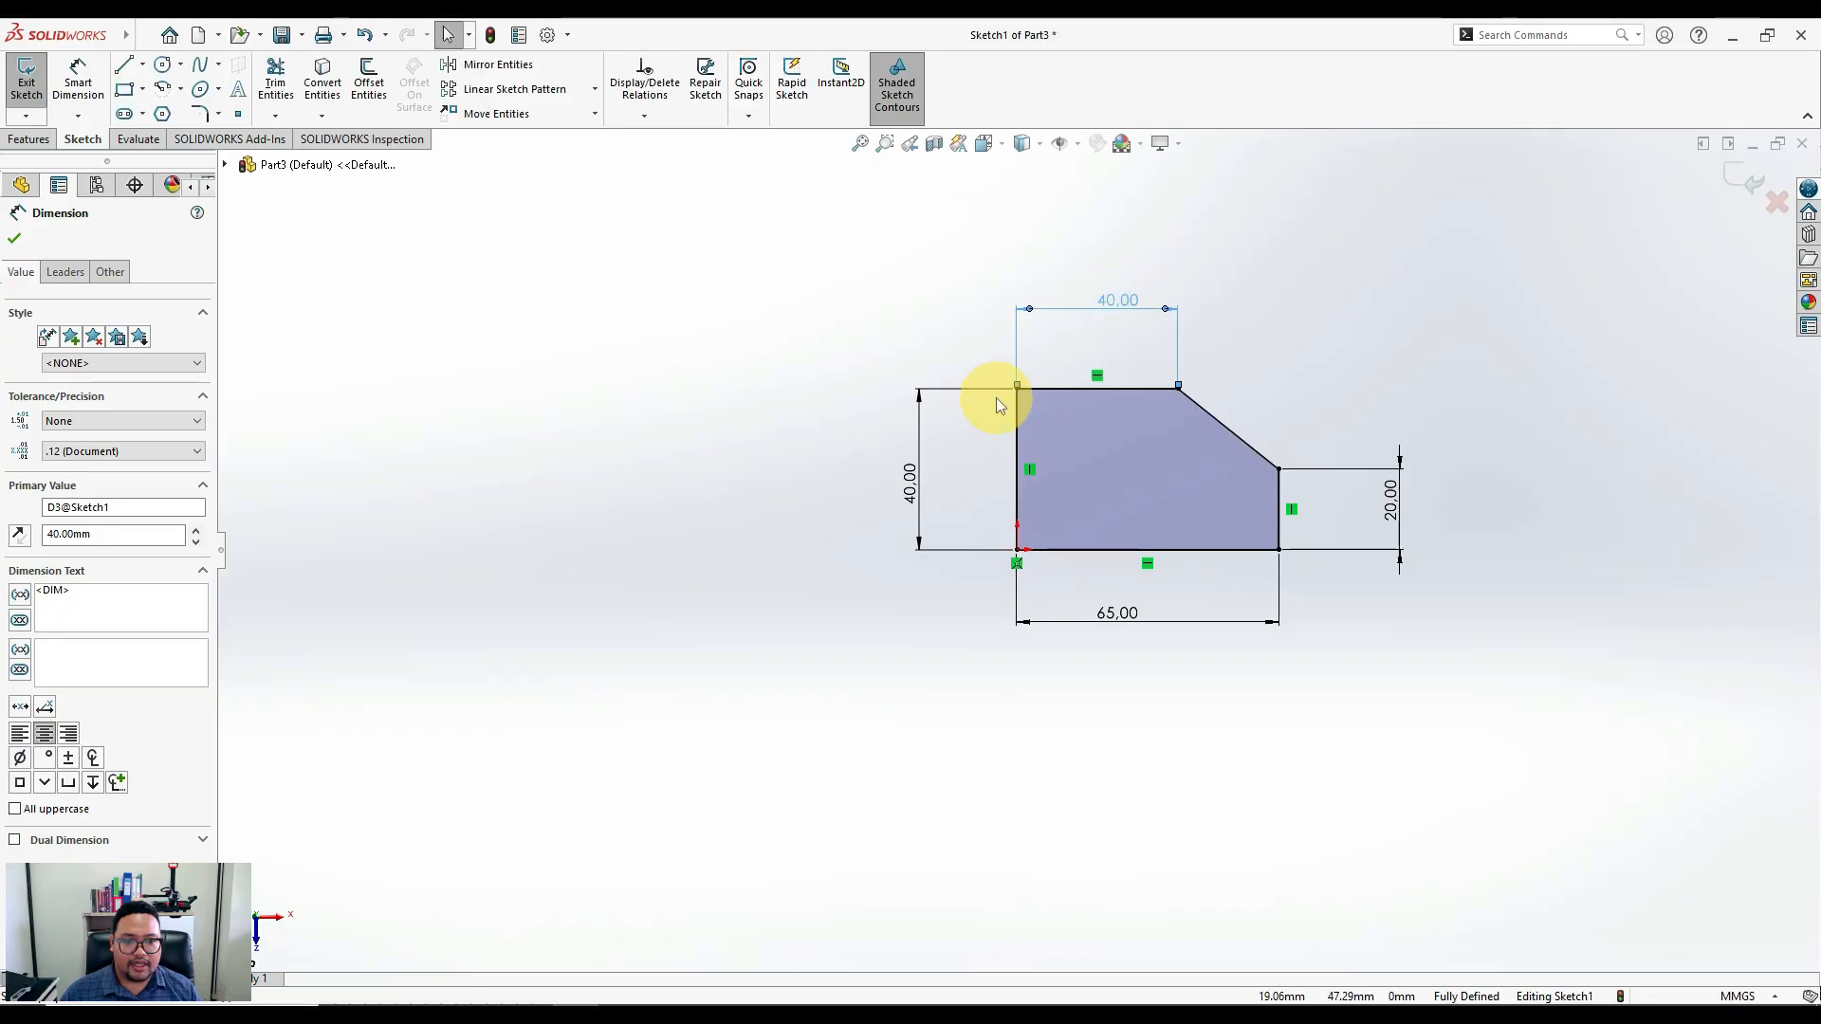
{"action": "key", "text": "Escape"}
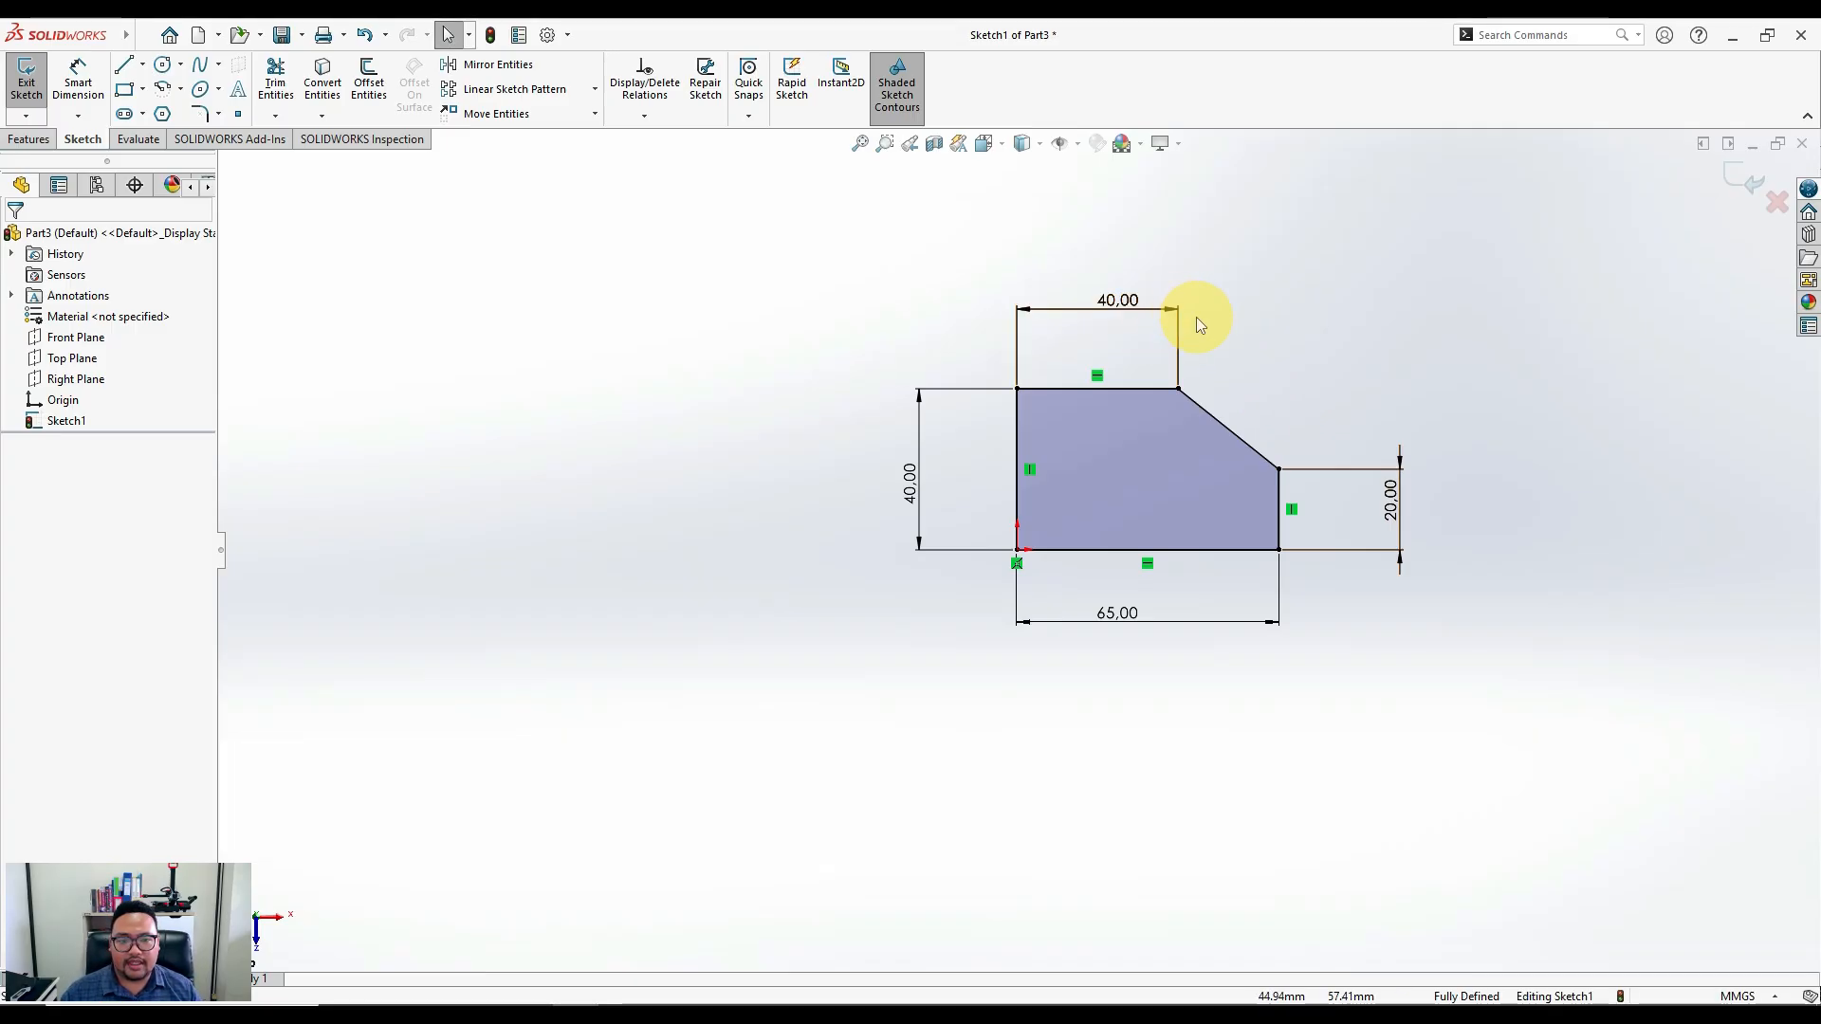
{"action": "key", "text": "Escape"}
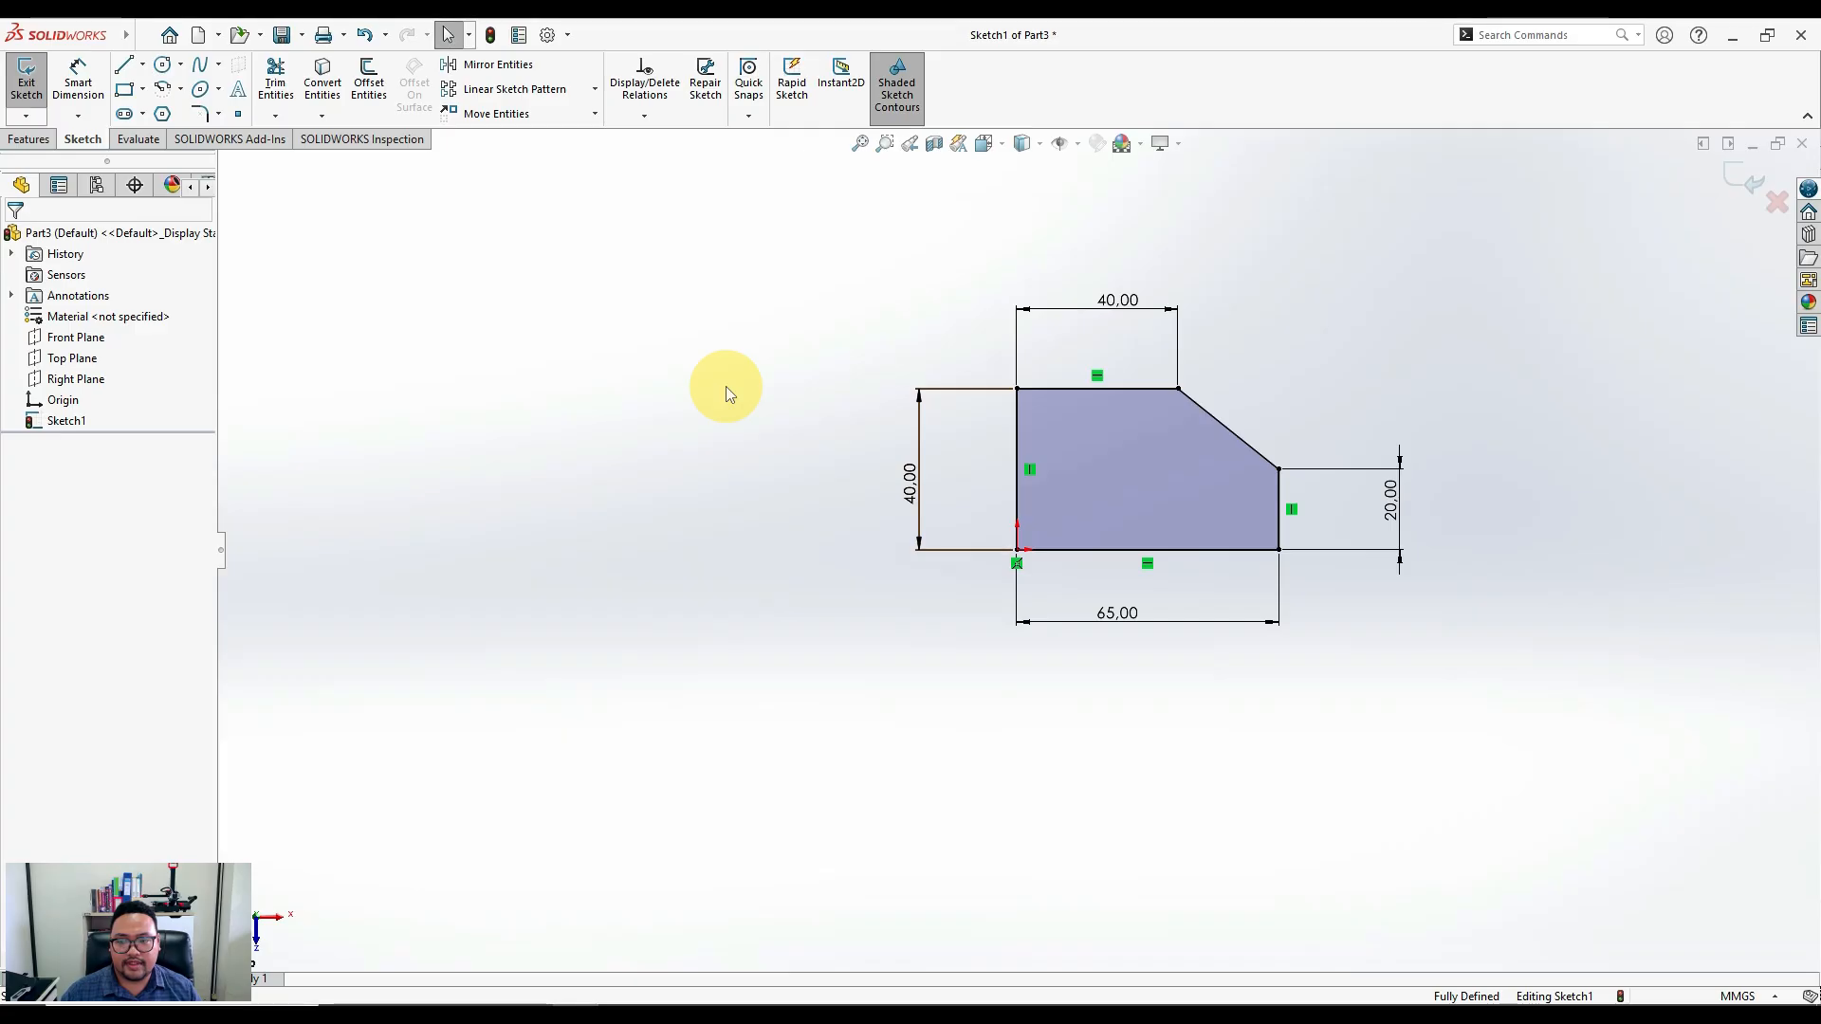
{"action": "key", "text": "alt+Tab"}
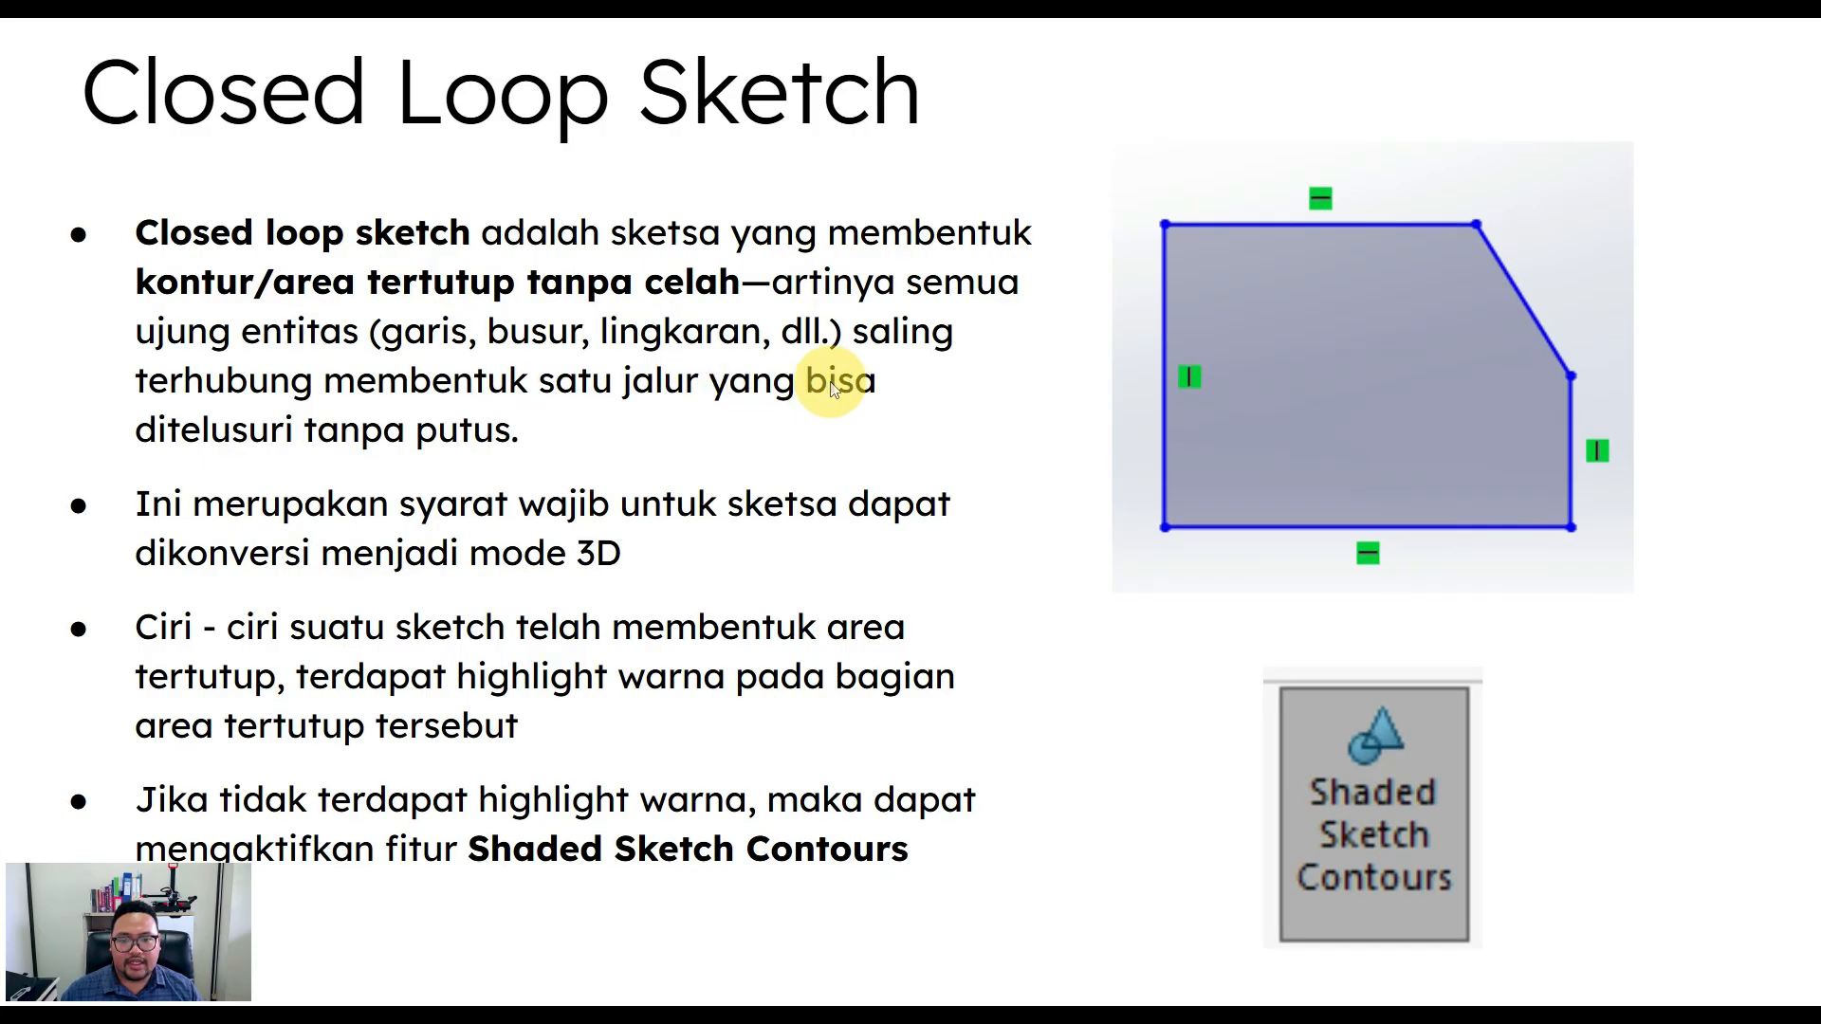
{"action": "left_click", "coordinate": [914, 400]}
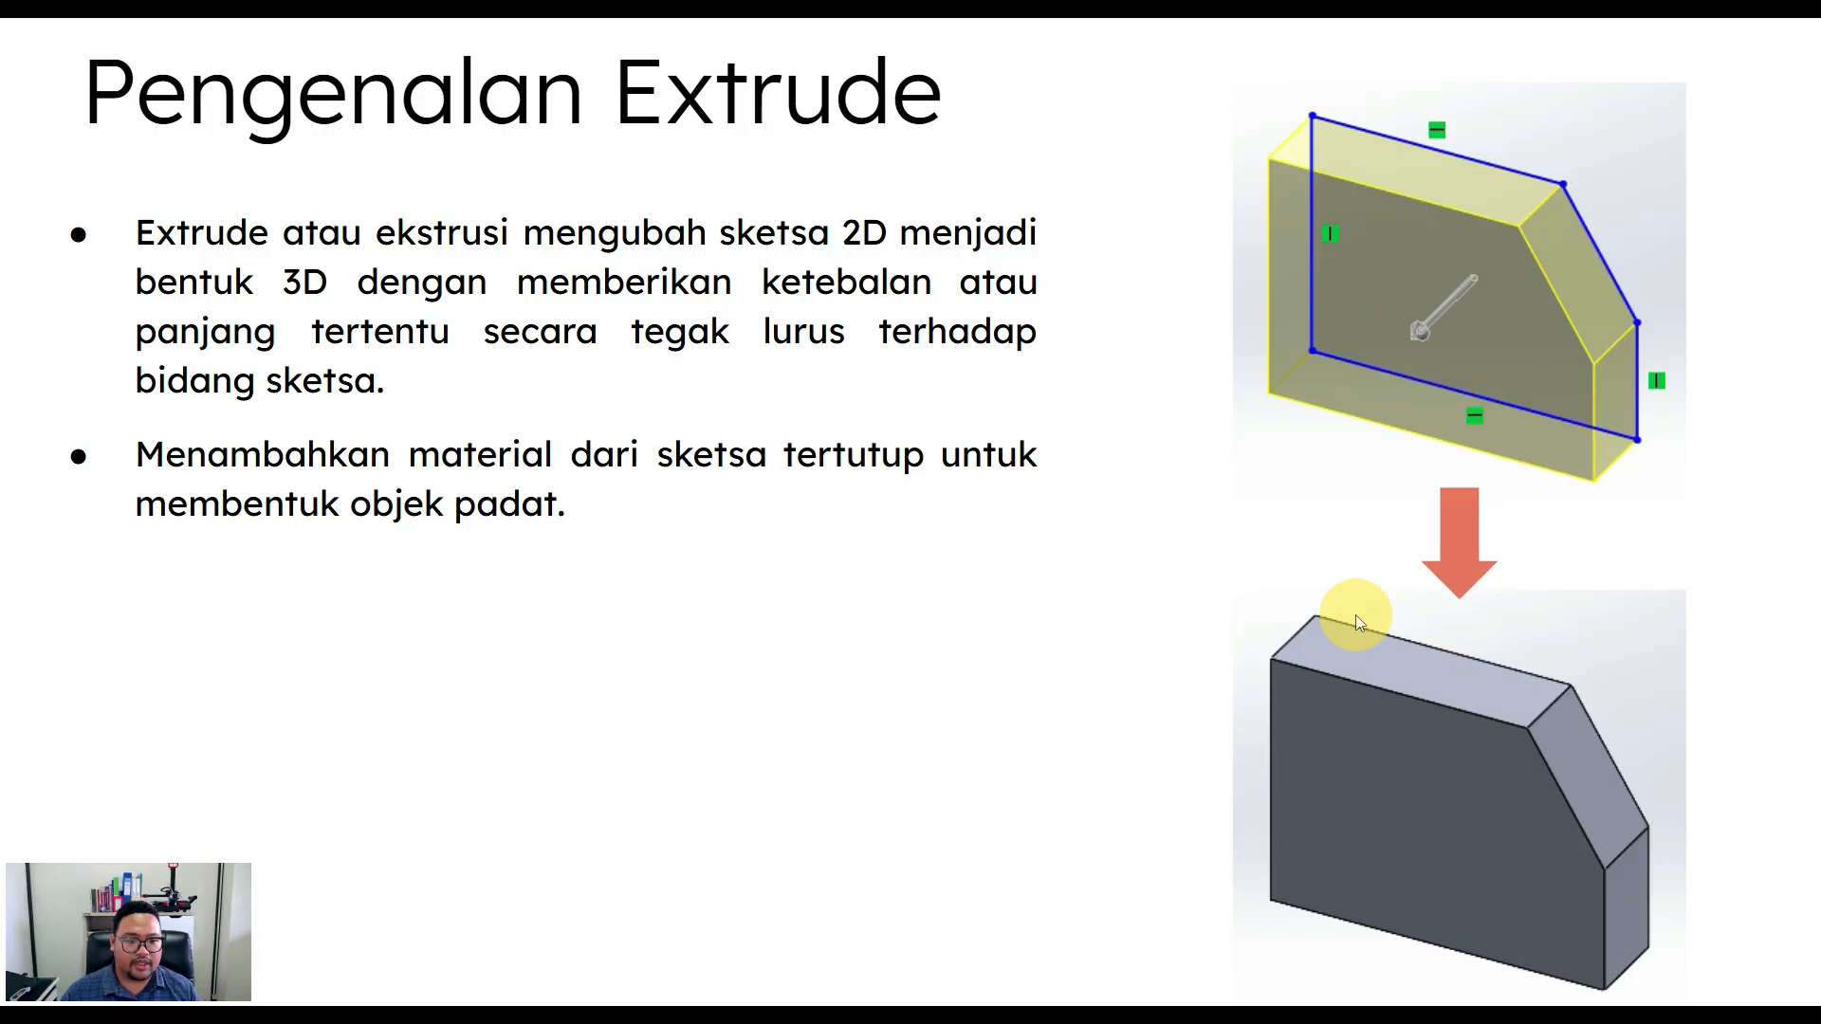
{"action": "key", "text": "alt+Tab"}
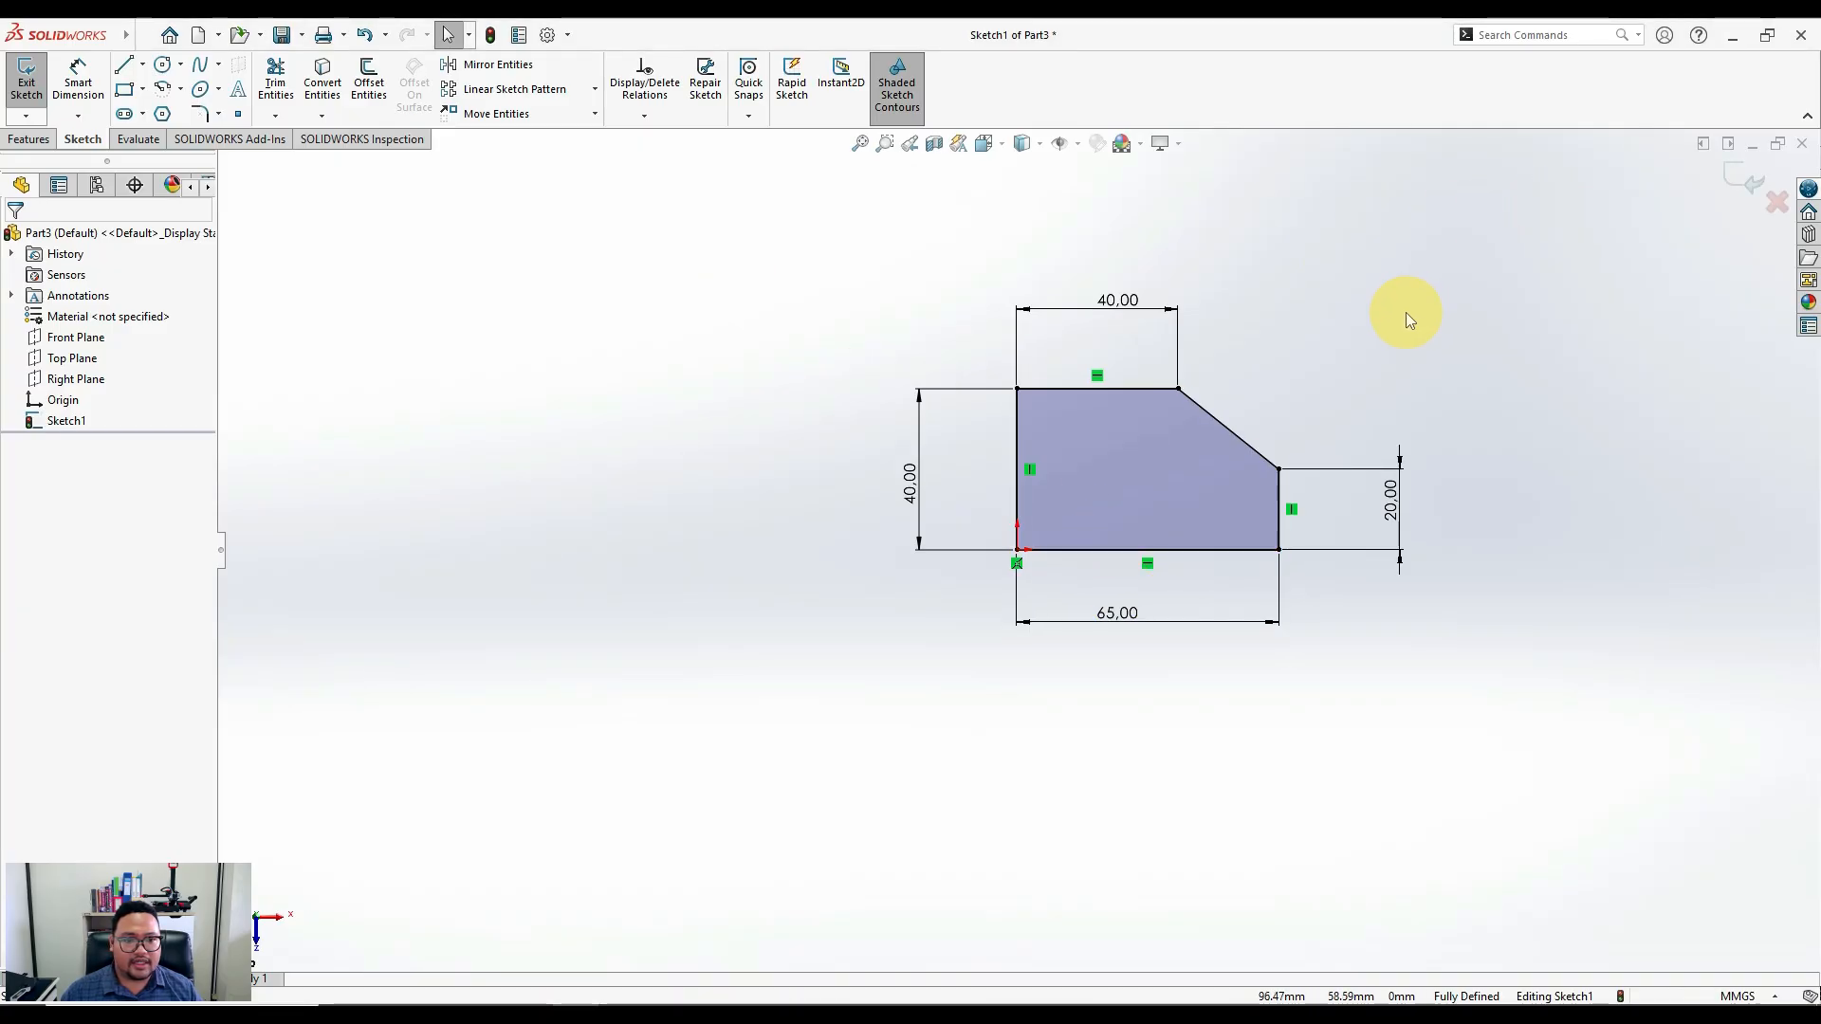
Extrude the closed profile as a Boss-Extrude with a Blind depth of 20 mm
{"action": "scroll", "coordinate": [1404, 315], "scroll_direction": "up", "scroll_amount": 1}
{"action": "scroll", "coordinate": [1345, 425], "scroll_direction": "down", "scroll_amount": 1}
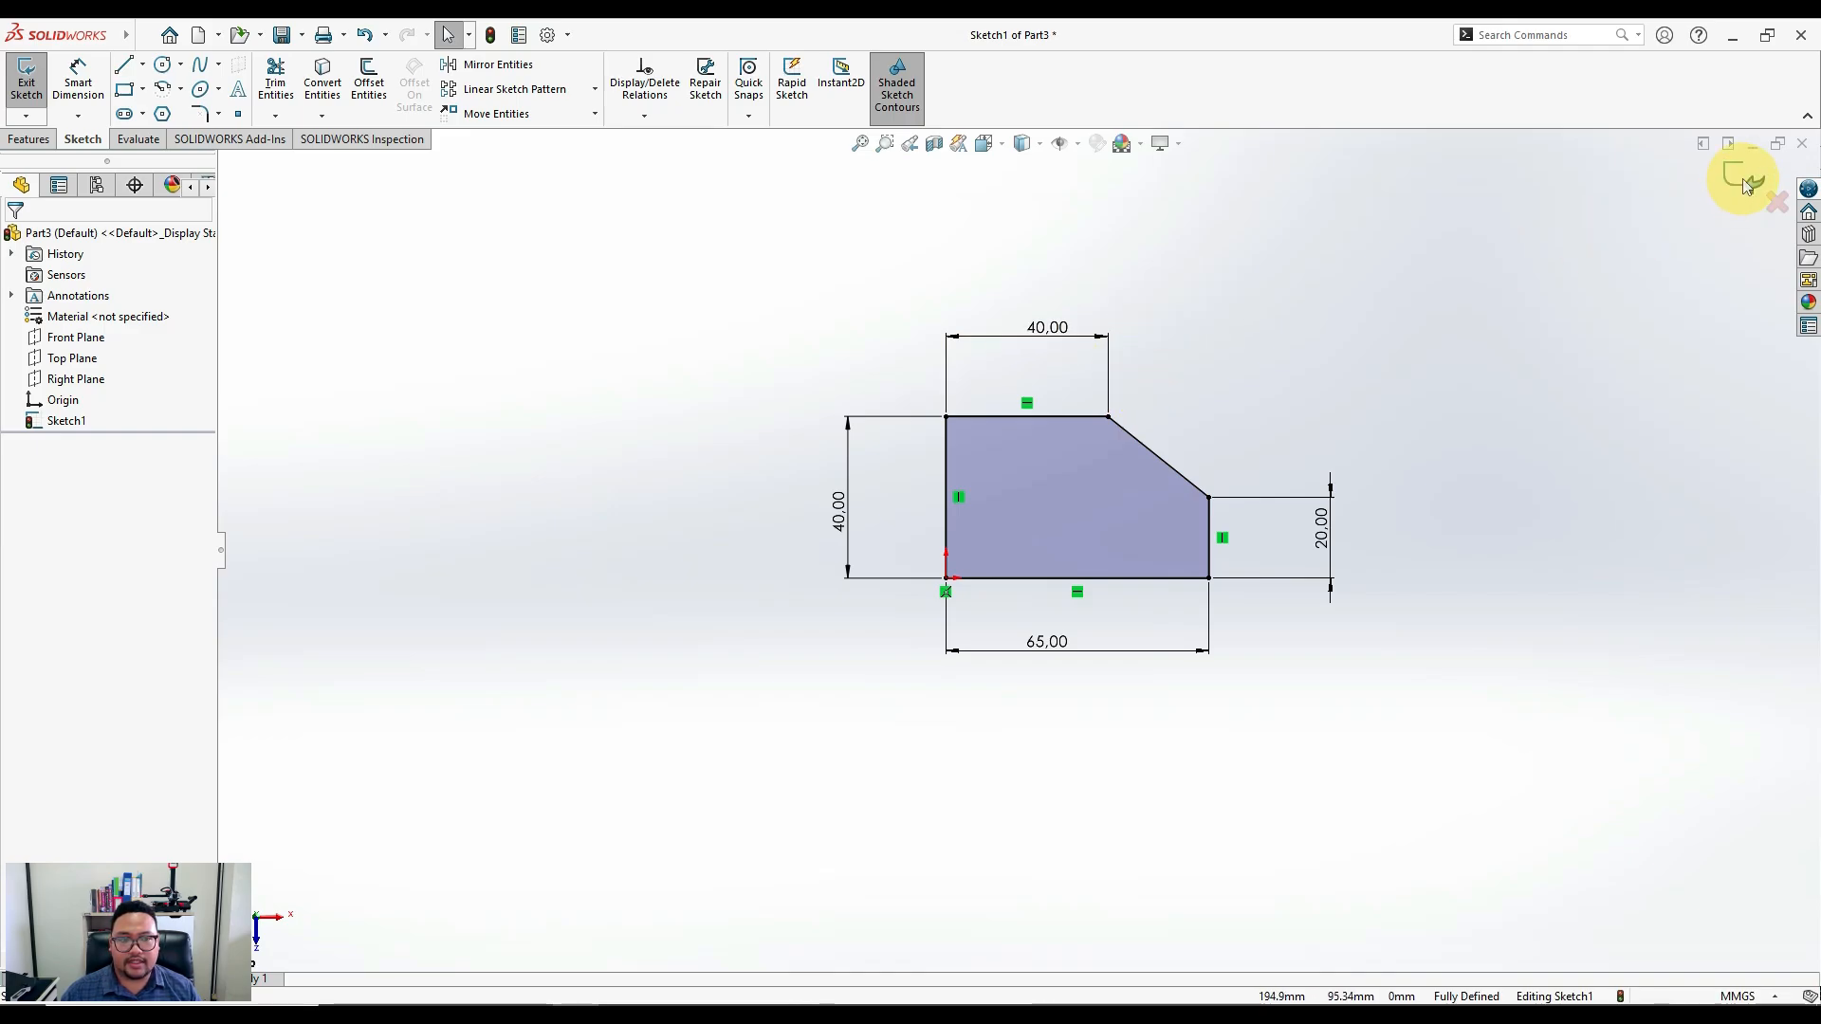
{"action": "left_click", "coordinate": [28, 142]}
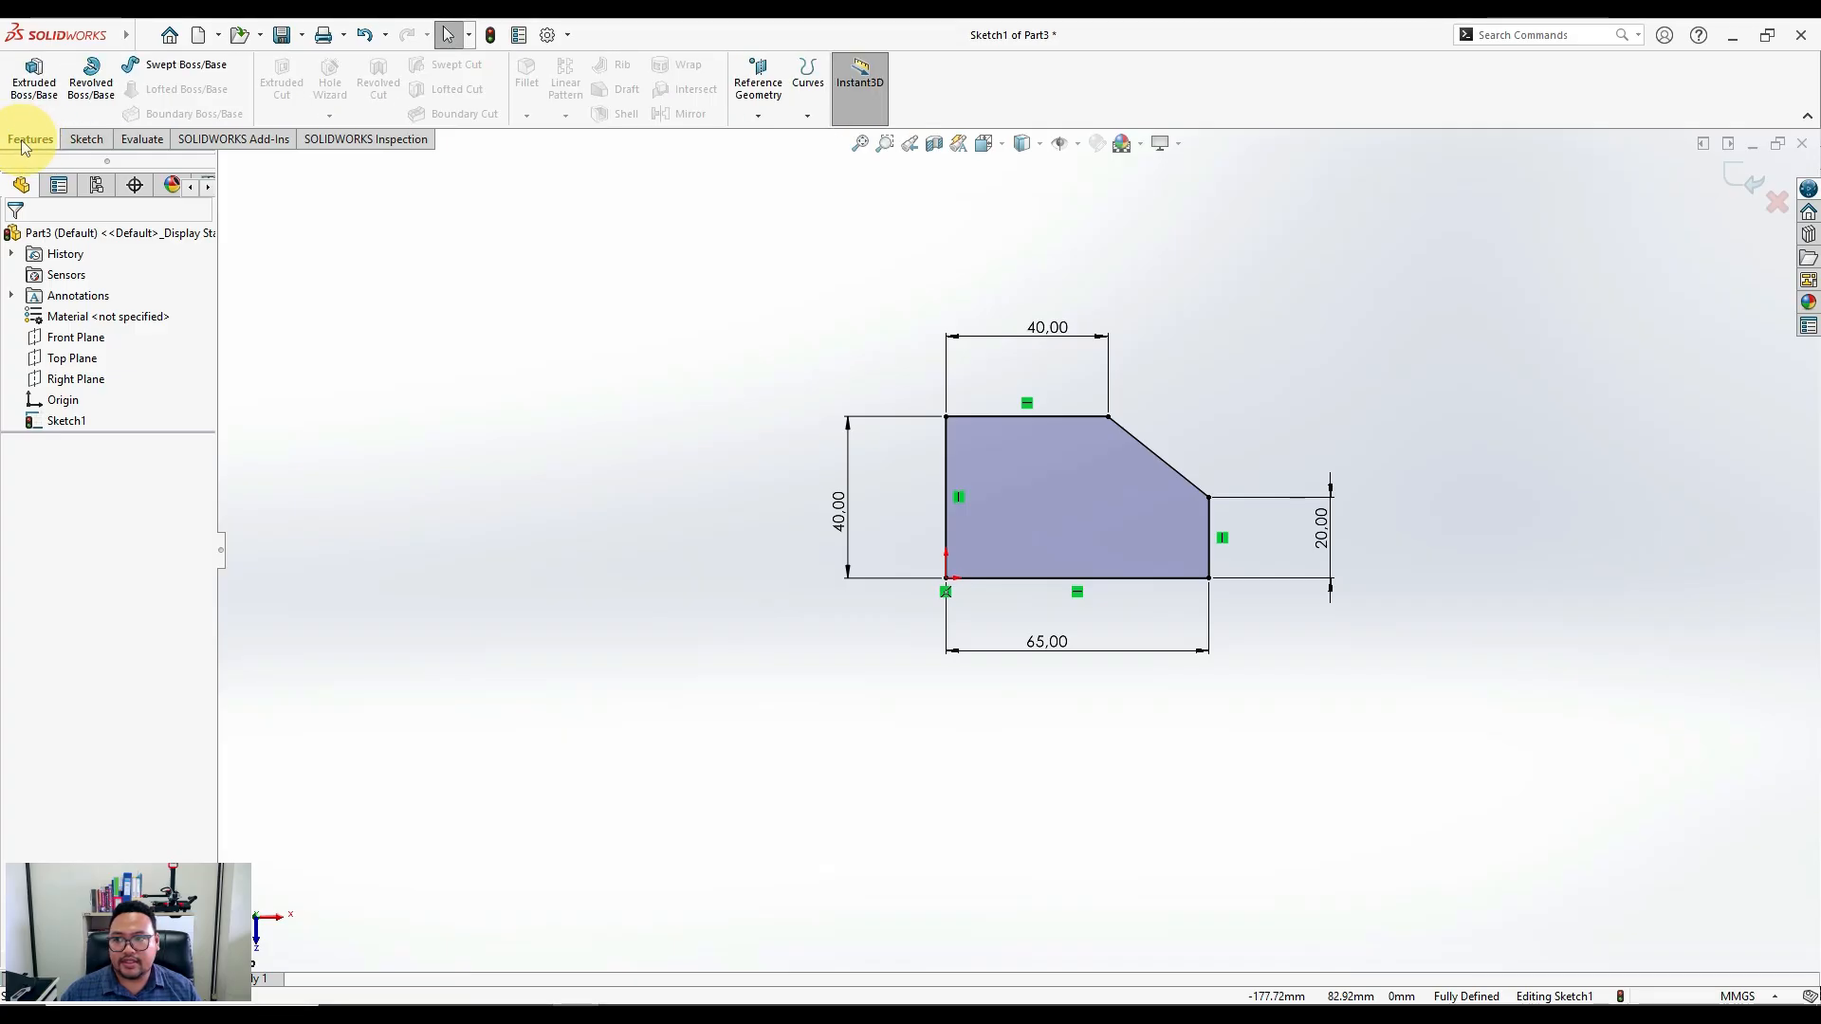
{"action": "left_click", "coordinate": [38, 76]}
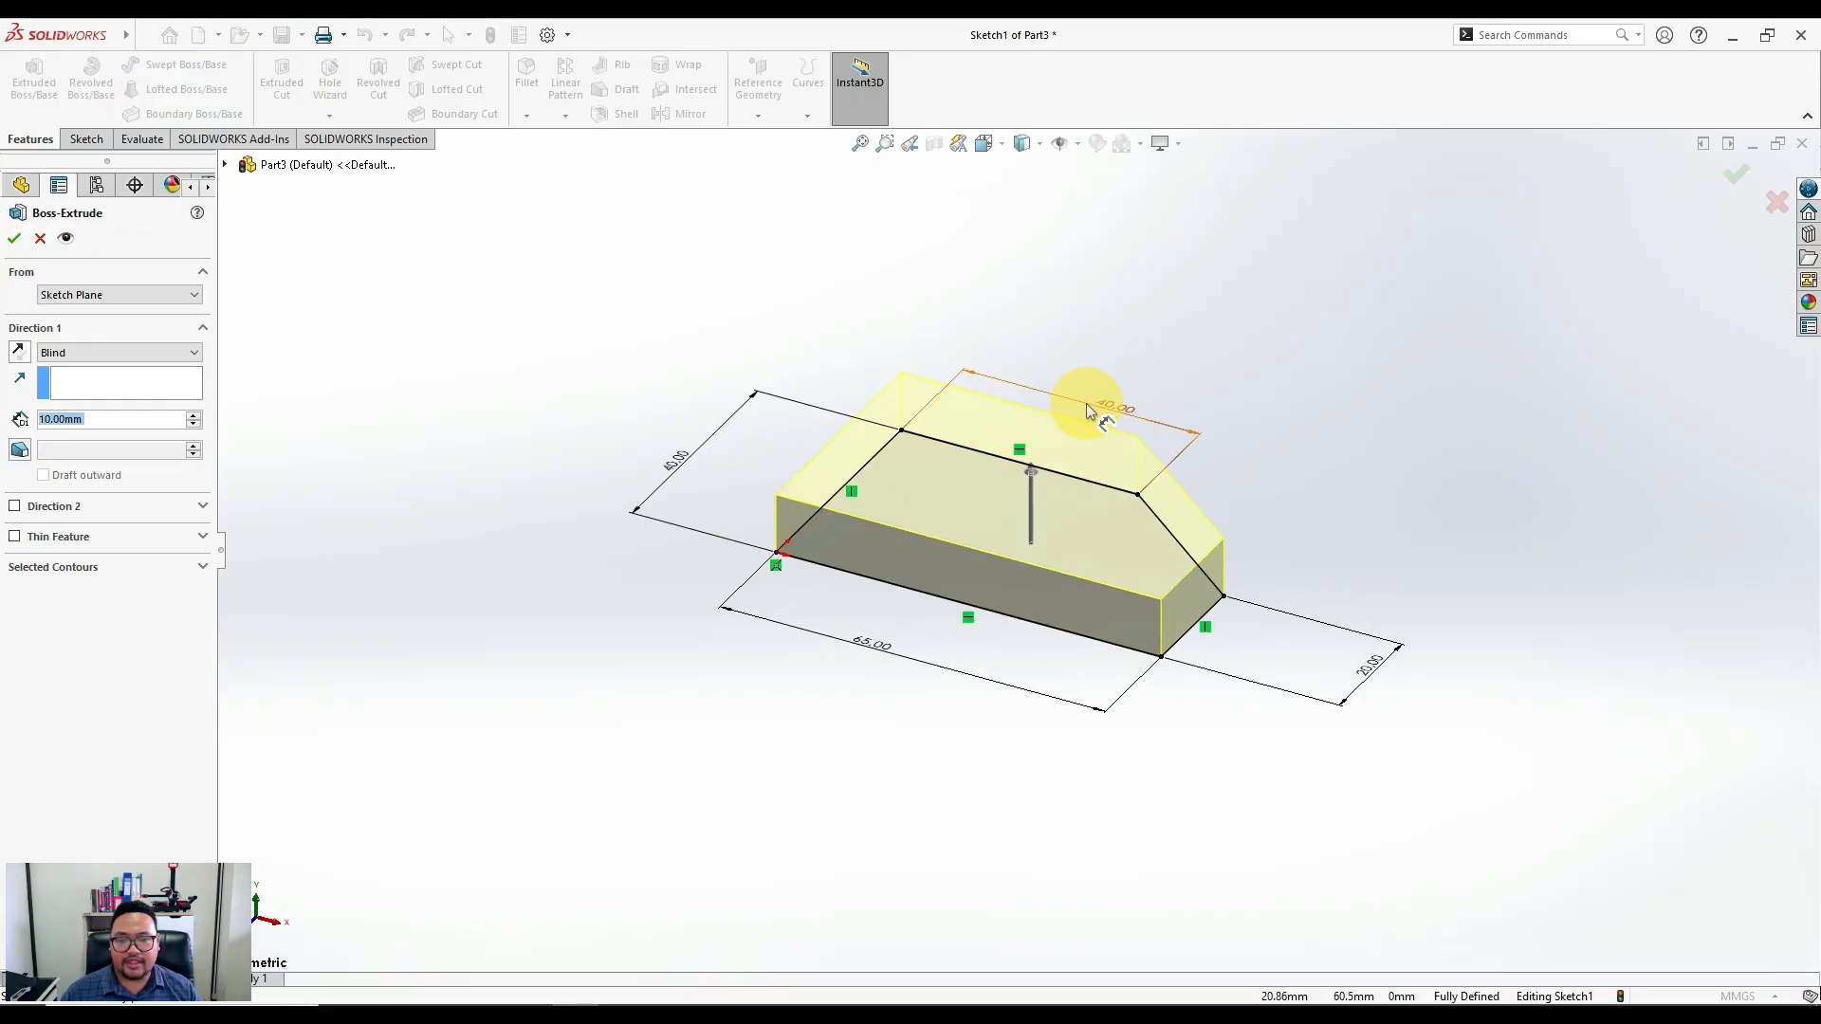
{"action": "left_click", "coordinate": [95, 423]}
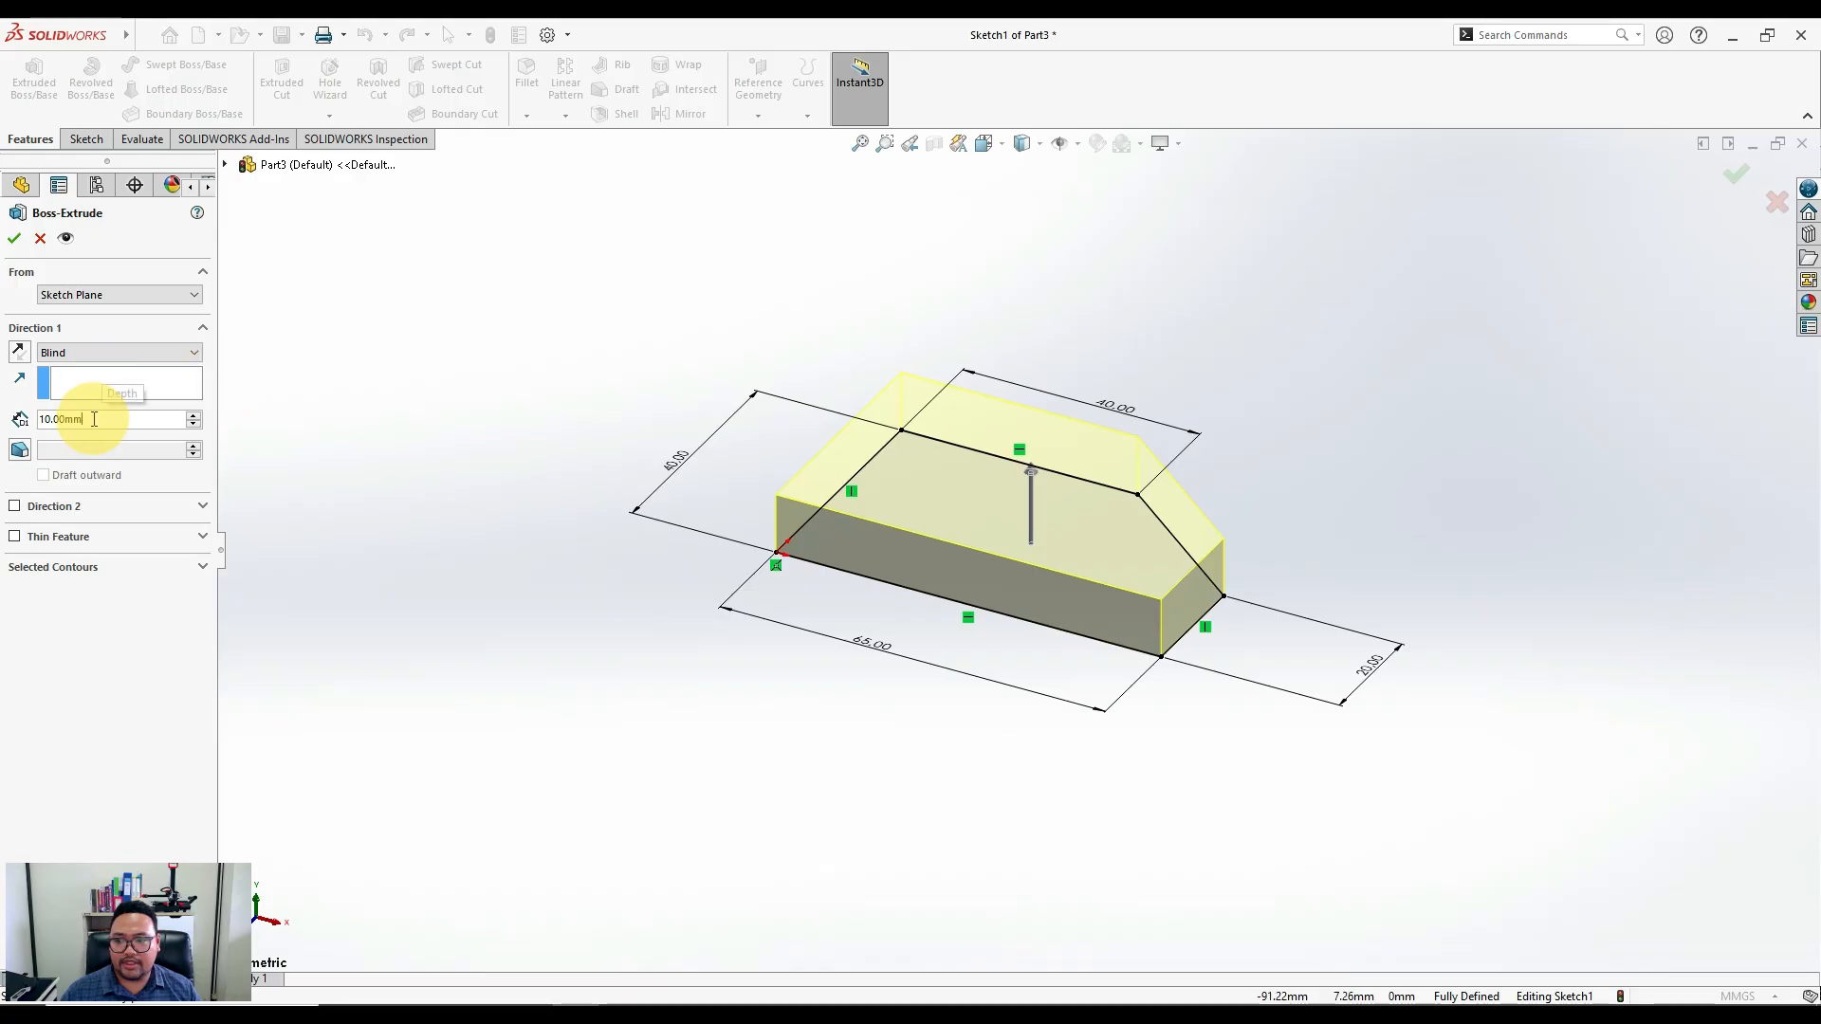
{"action": "type", "text": "20"}
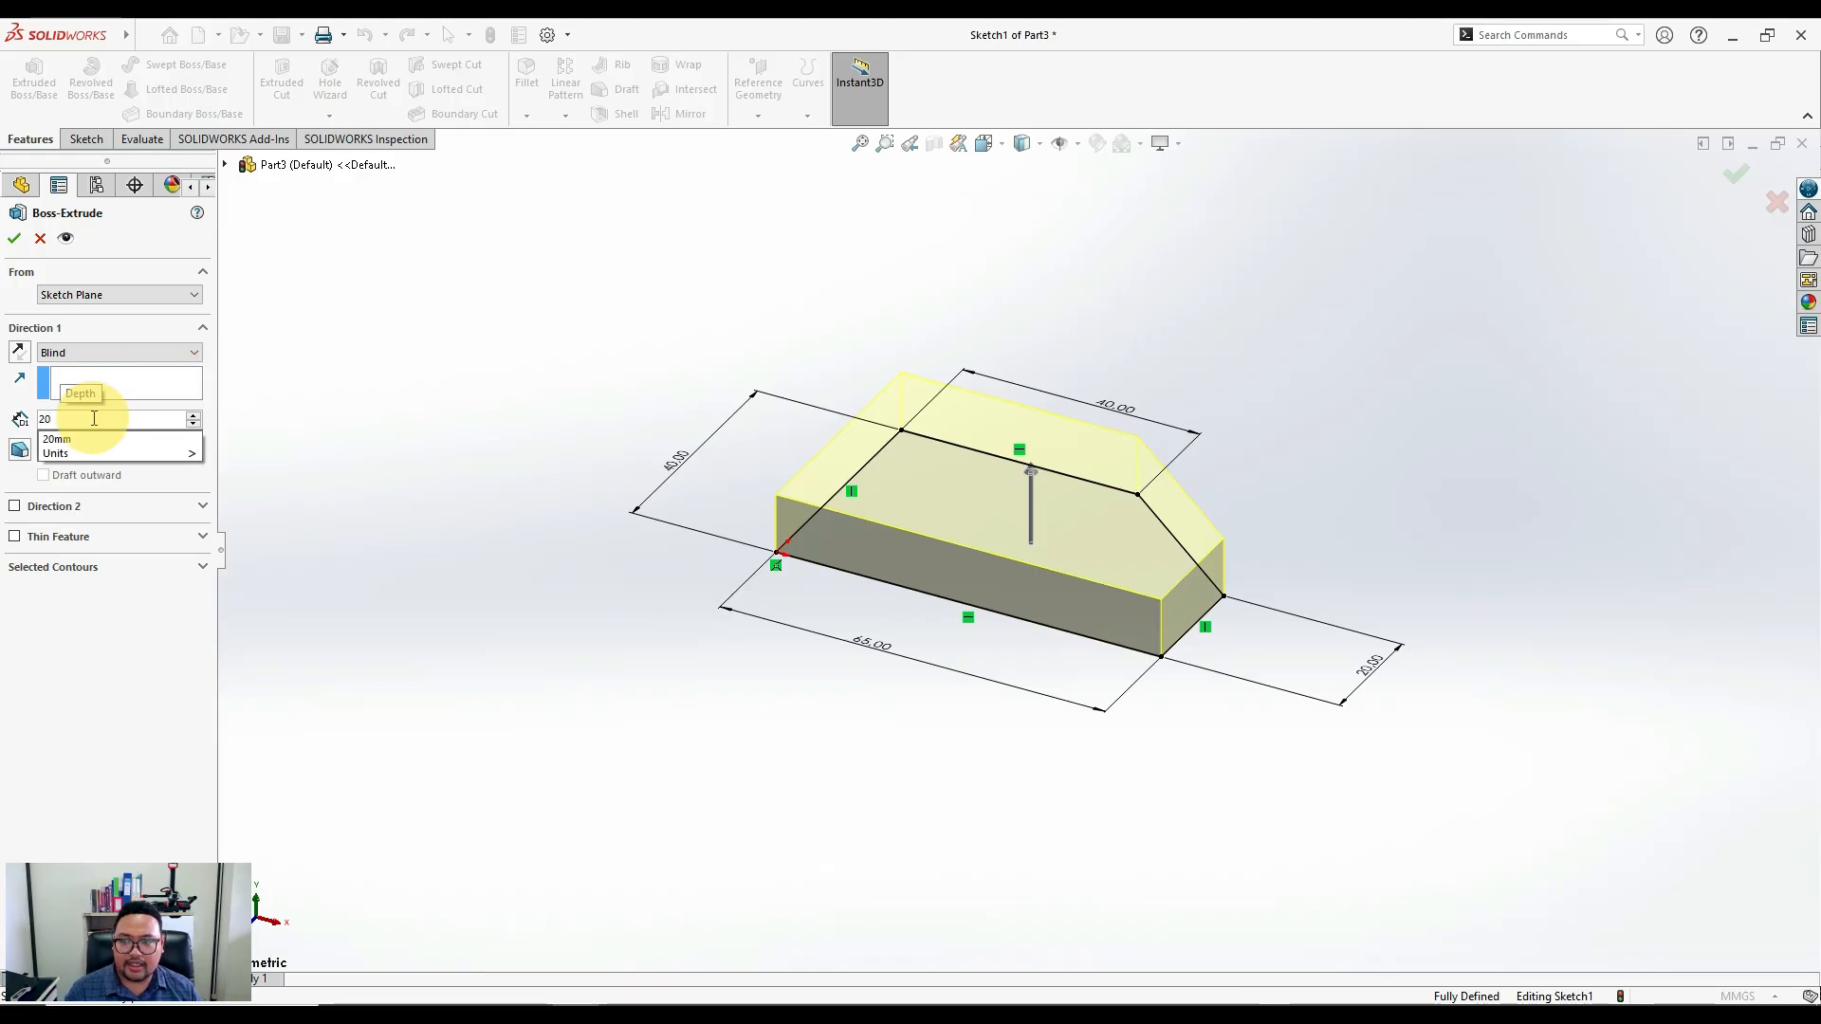
{"action": "key", "text": "Return"}
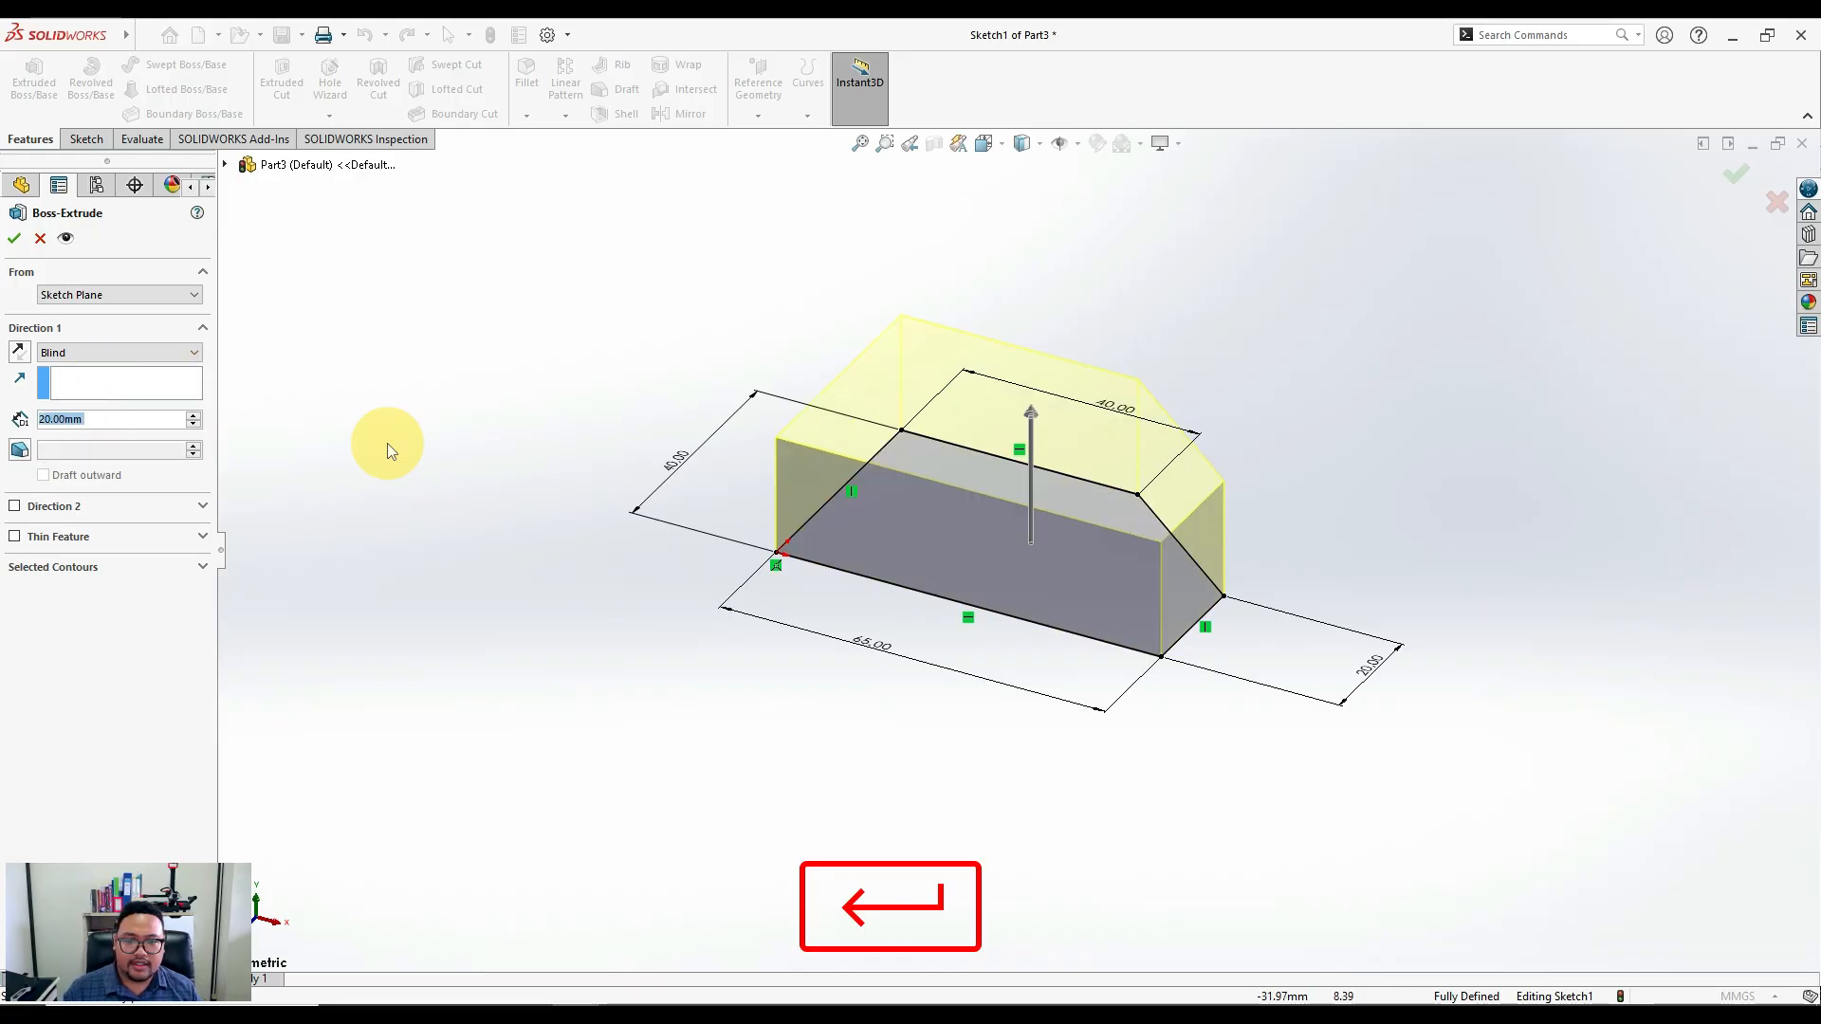
{"action": "mouse_move", "coordinate": [1345, 446]}
{"action": "middle_mouse_down"}
{"action": "mouse_move", "coordinate": [1203, 386]}
{"action": "mouse_move", "coordinate": [1220, 419]}
{"action": "mouse_move", "coordinate": [1321, 427]}
{"action": "mouse_move", "coordinate": [1325, 480]}
{"action": "middle_mouse_up"}
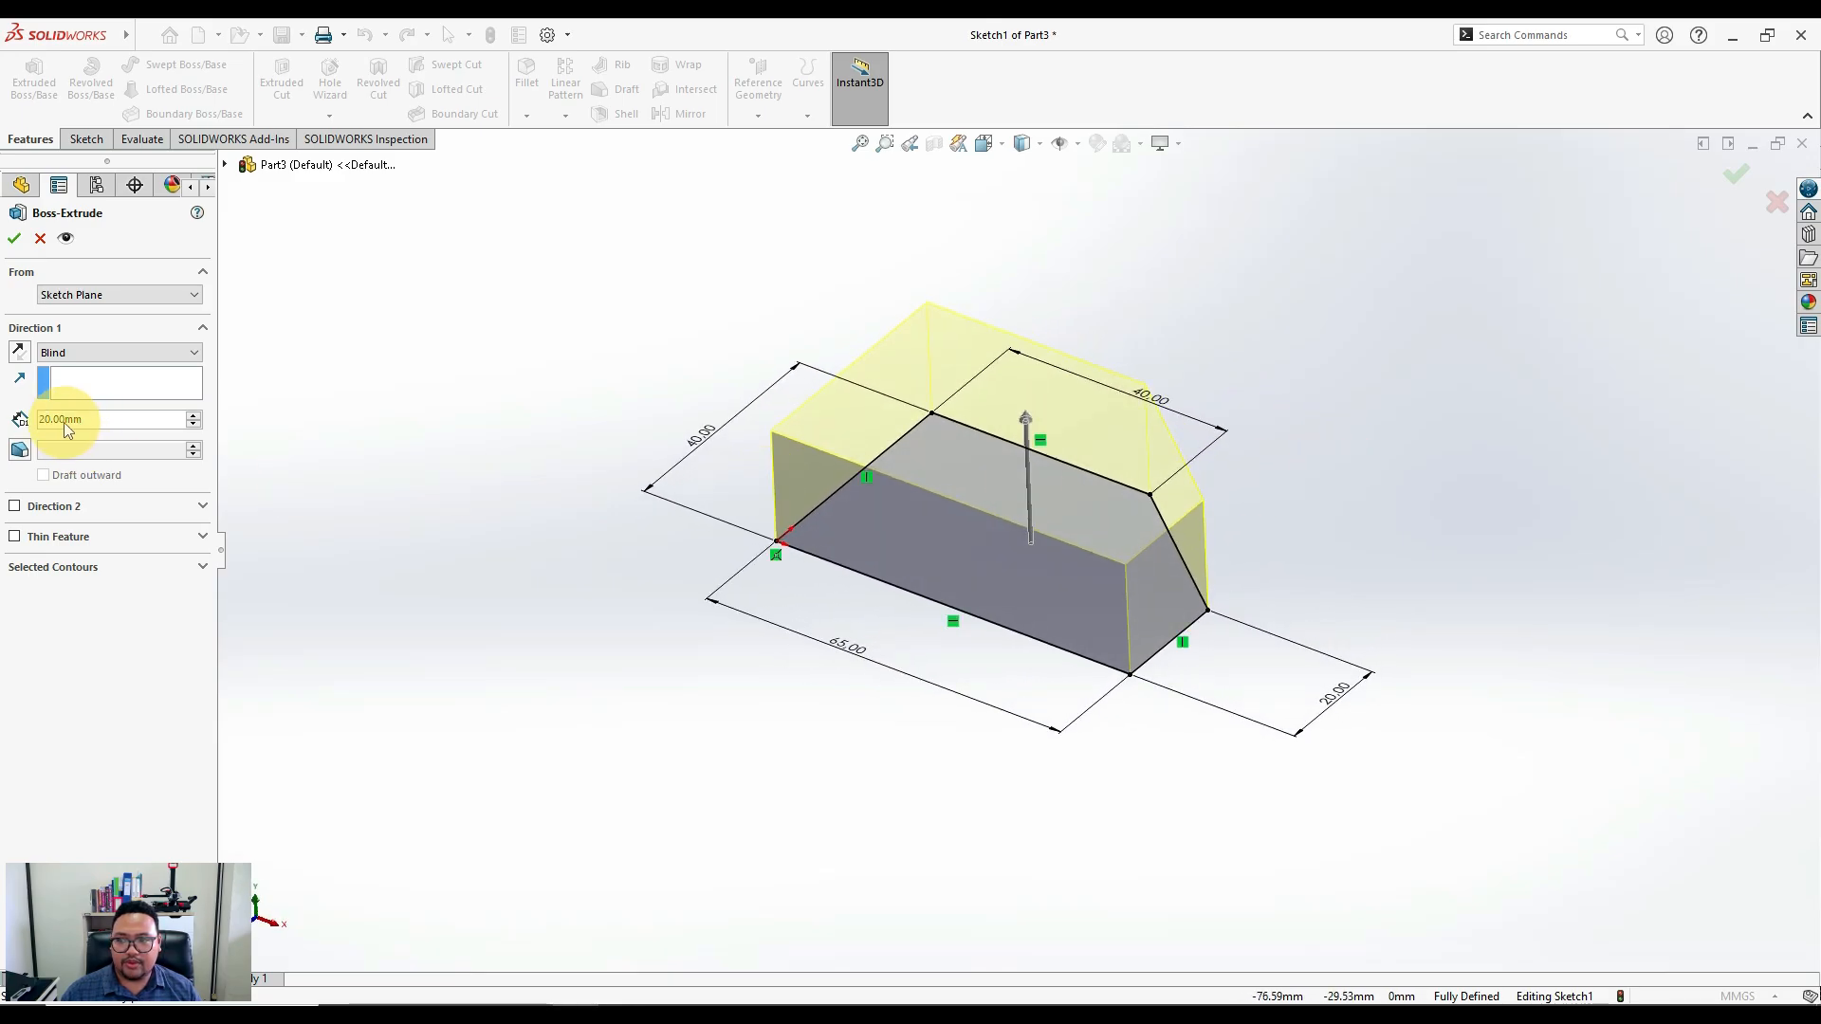
{"action": "left_click", "coordinate": [14, 238]}
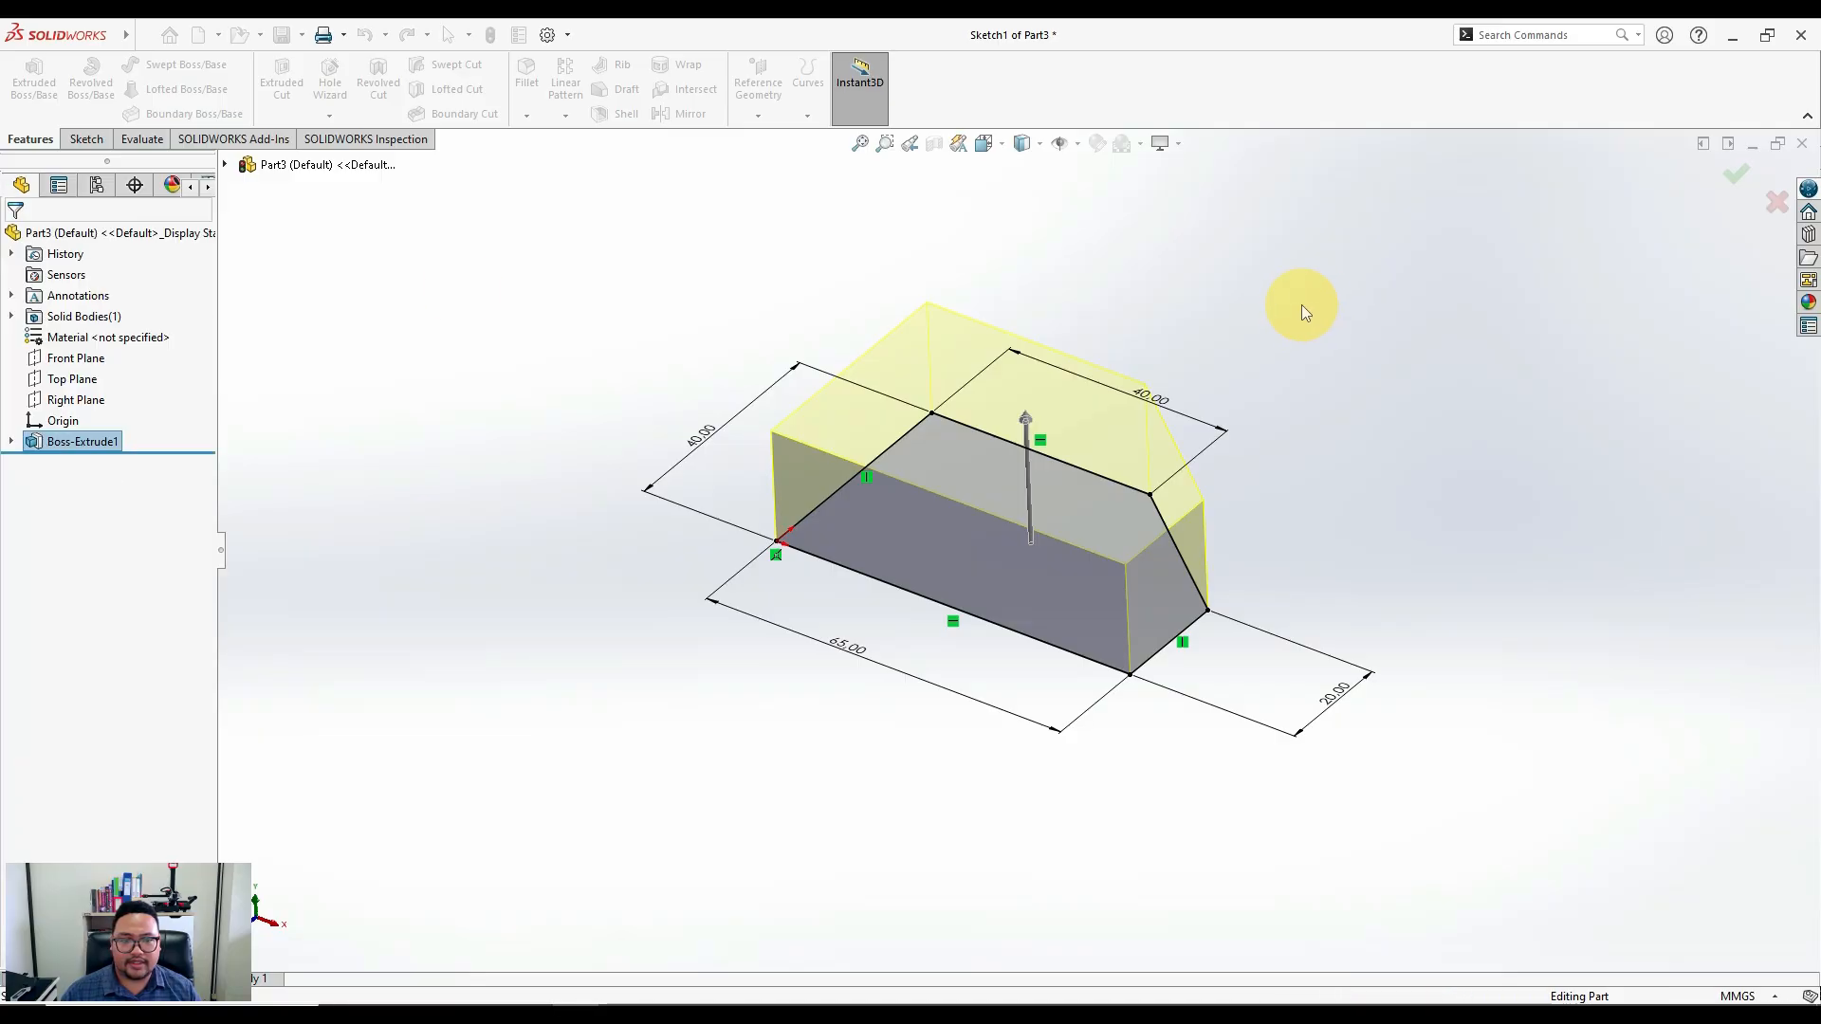
{"action": "left_click", "coordinate": [1339, 300]}
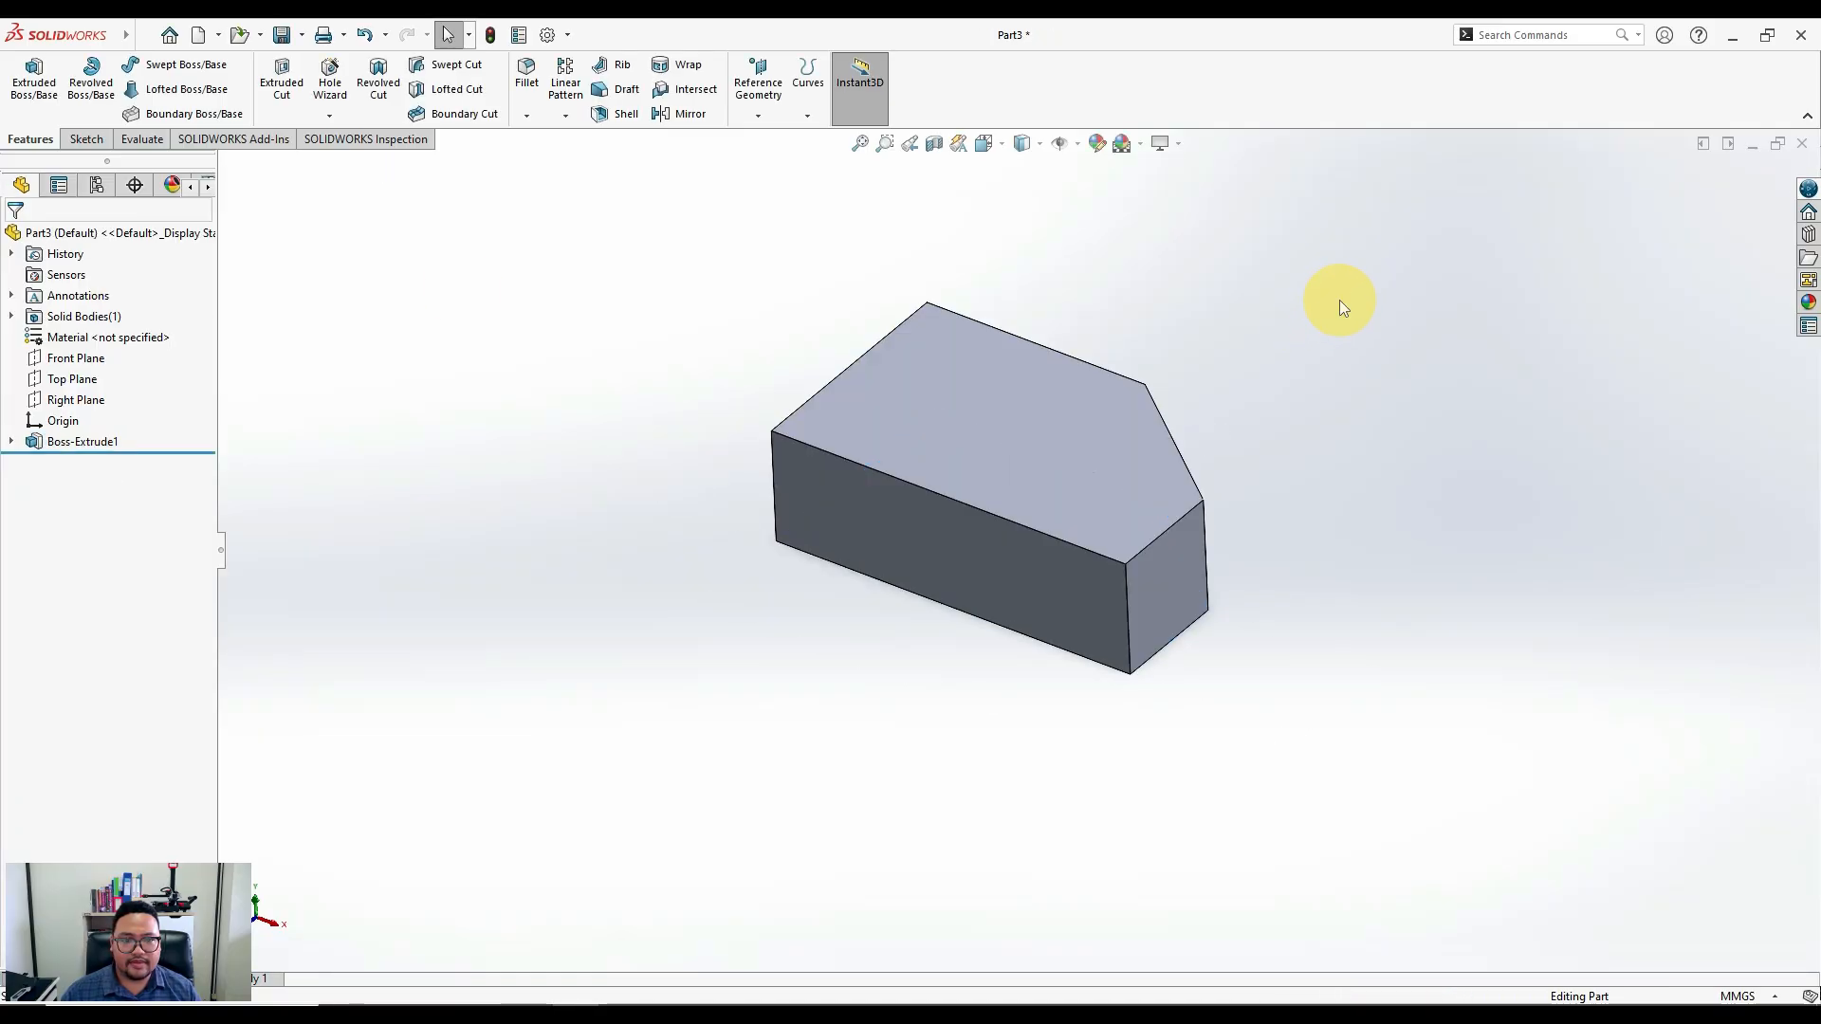
Show the extruded block in an isometric view and examine its faces from several angles
{"action": "left_click", "coordinate": [1037, 147]}
{"action": "left_click", "coordinate": [1006, 147]}
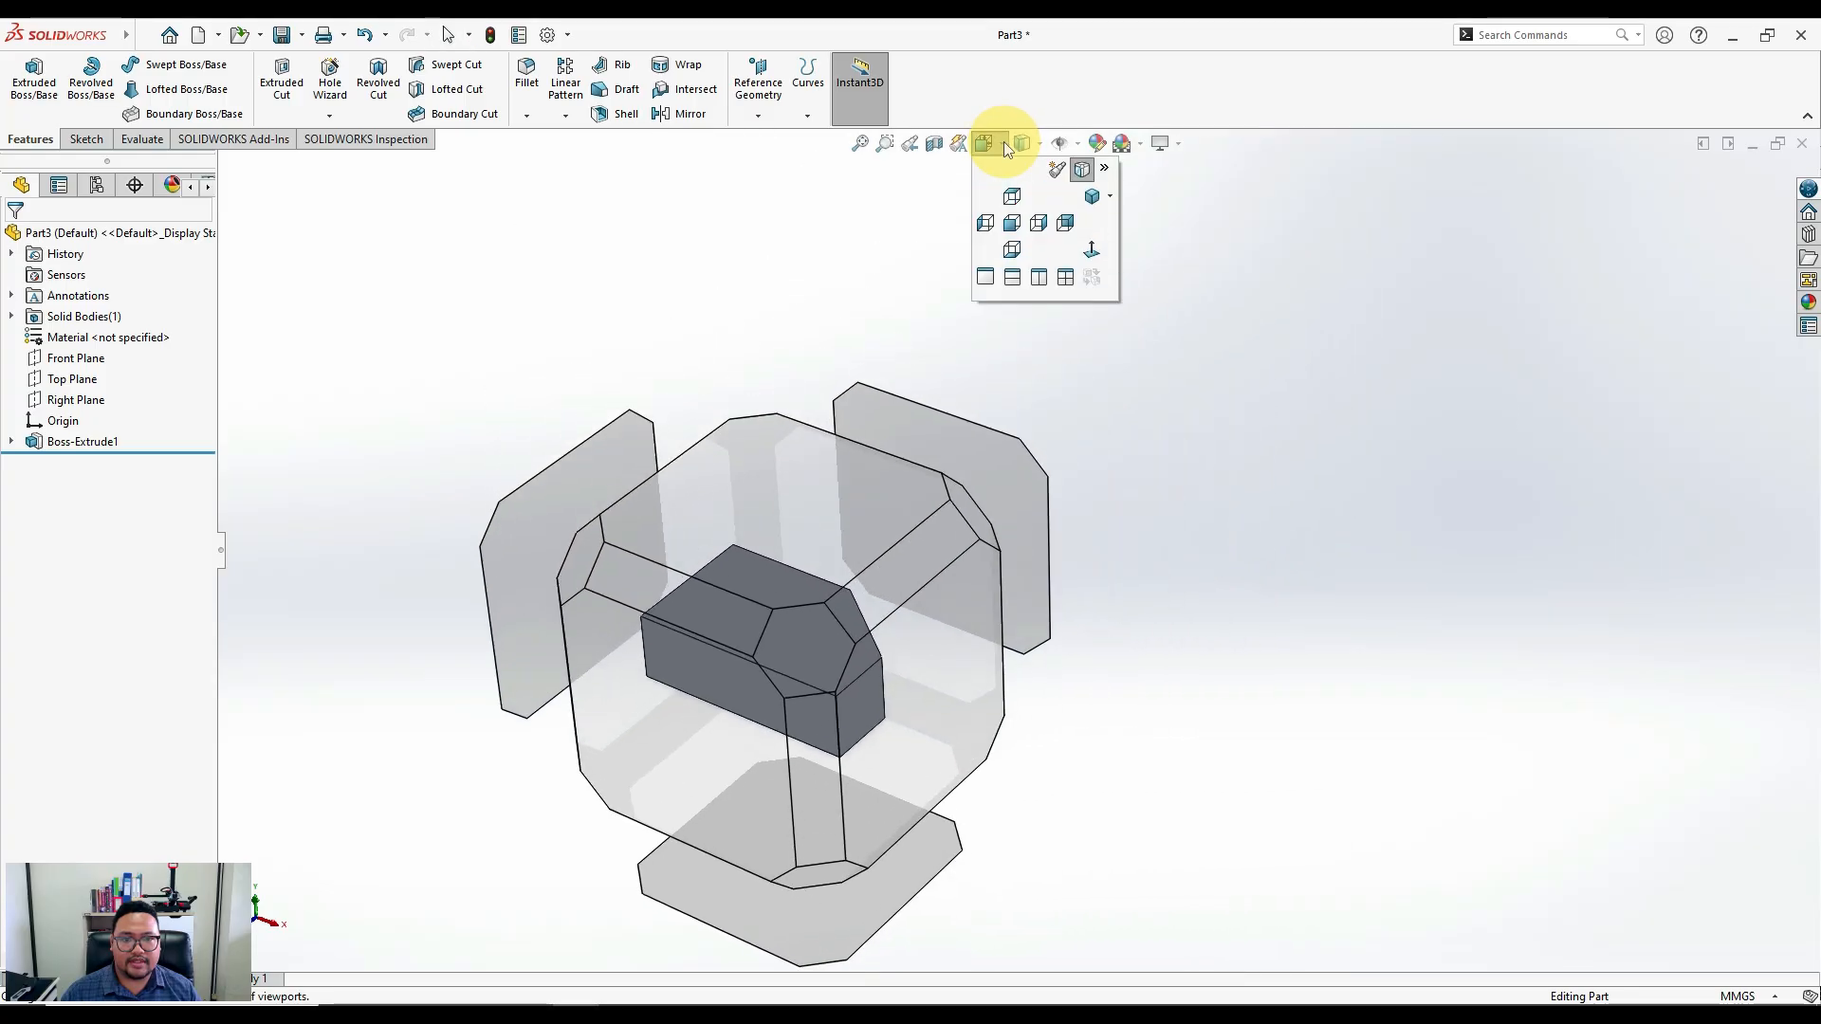
{"action": "left_click", "coordinate": [1094, 197]}
{"action": "mouse_move", "coordinate": [1254, 291]}
{"action": "middle_mouse_down"}
{"action": "mouse_move", "coordinate": [1341, 358]}
{"action": "mouse_move", "coordinate": [1271, 294]}
{"action": "mouse_move", "coordinate": [1170, 253]}
{"action": "mouse_move", "coordinate": [1220, 317]}
{"action": "middle_mouse_up"}
{"action": "scroll", "coordinate": [1222, 323], "scroll_direction": "down", "scroll_amount": 3}
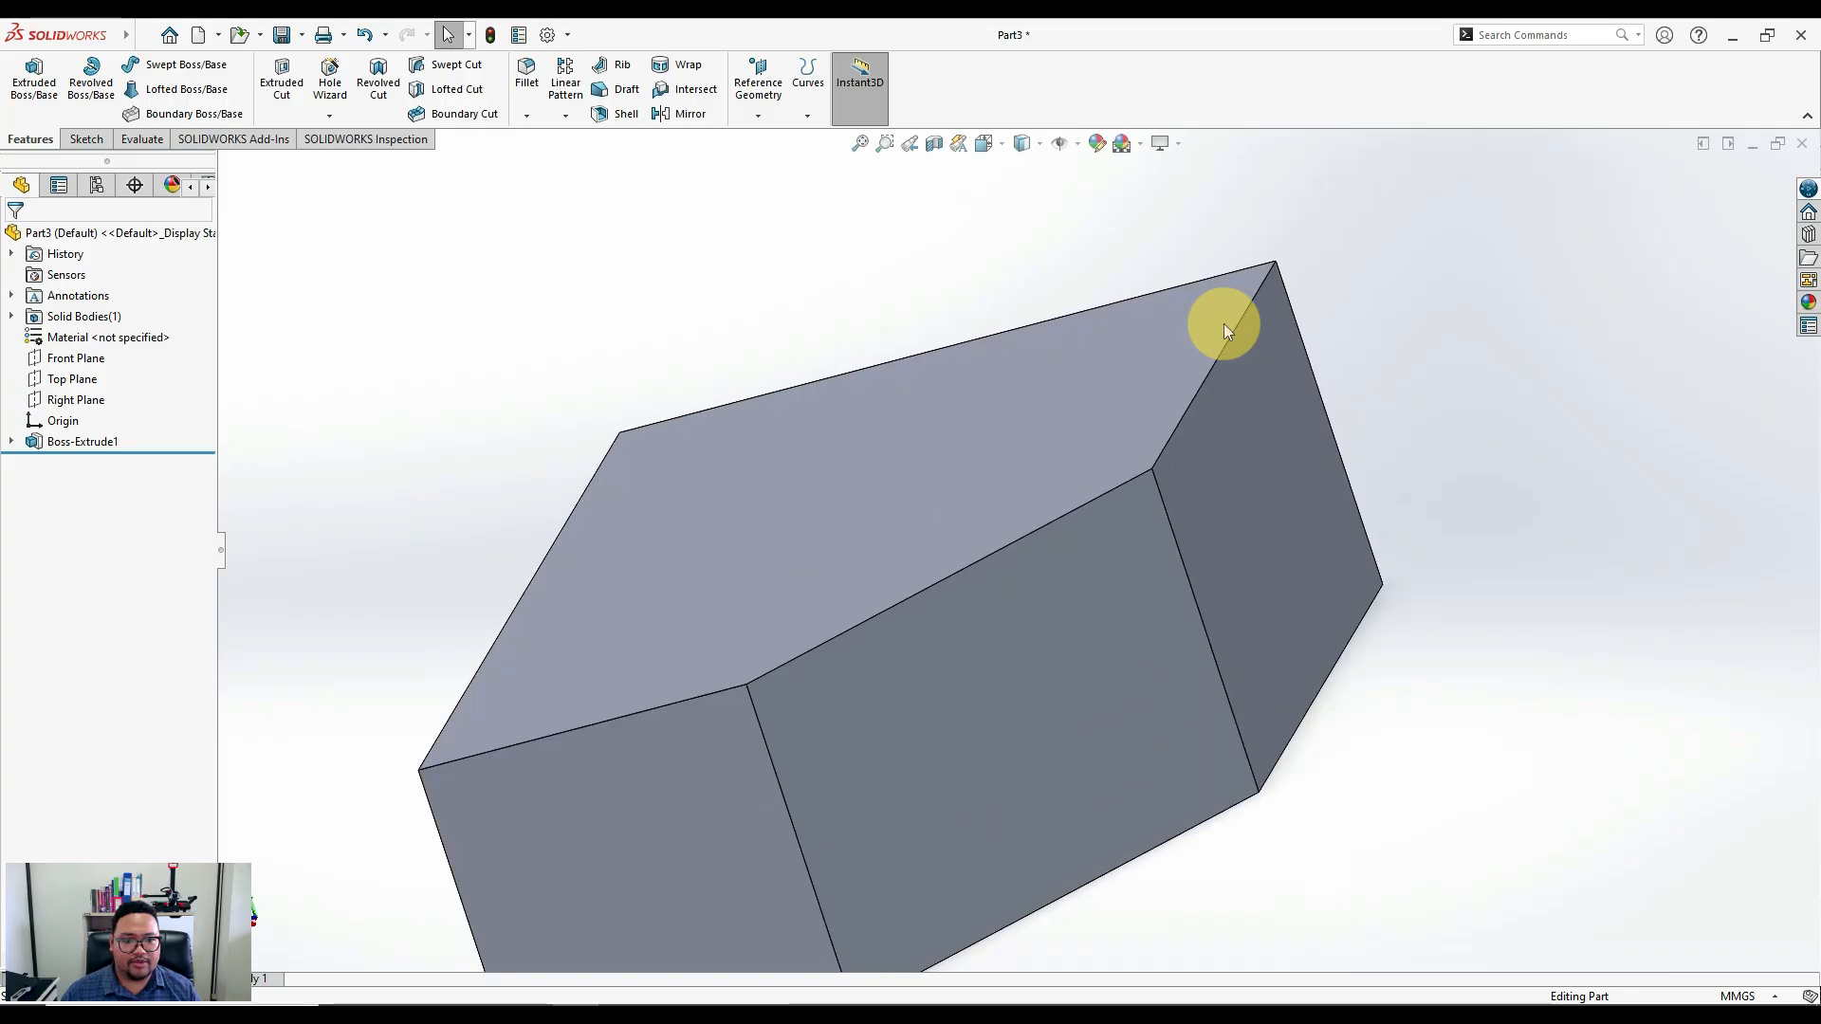
{"action": "scroll", "coordinate": [1223, 323], "scroll_direction": "up", "scroll_amount": 5}
{"action": "middle_click_drag", "start_coordinate": [969, 459], "coordinate": [1121, 483]}
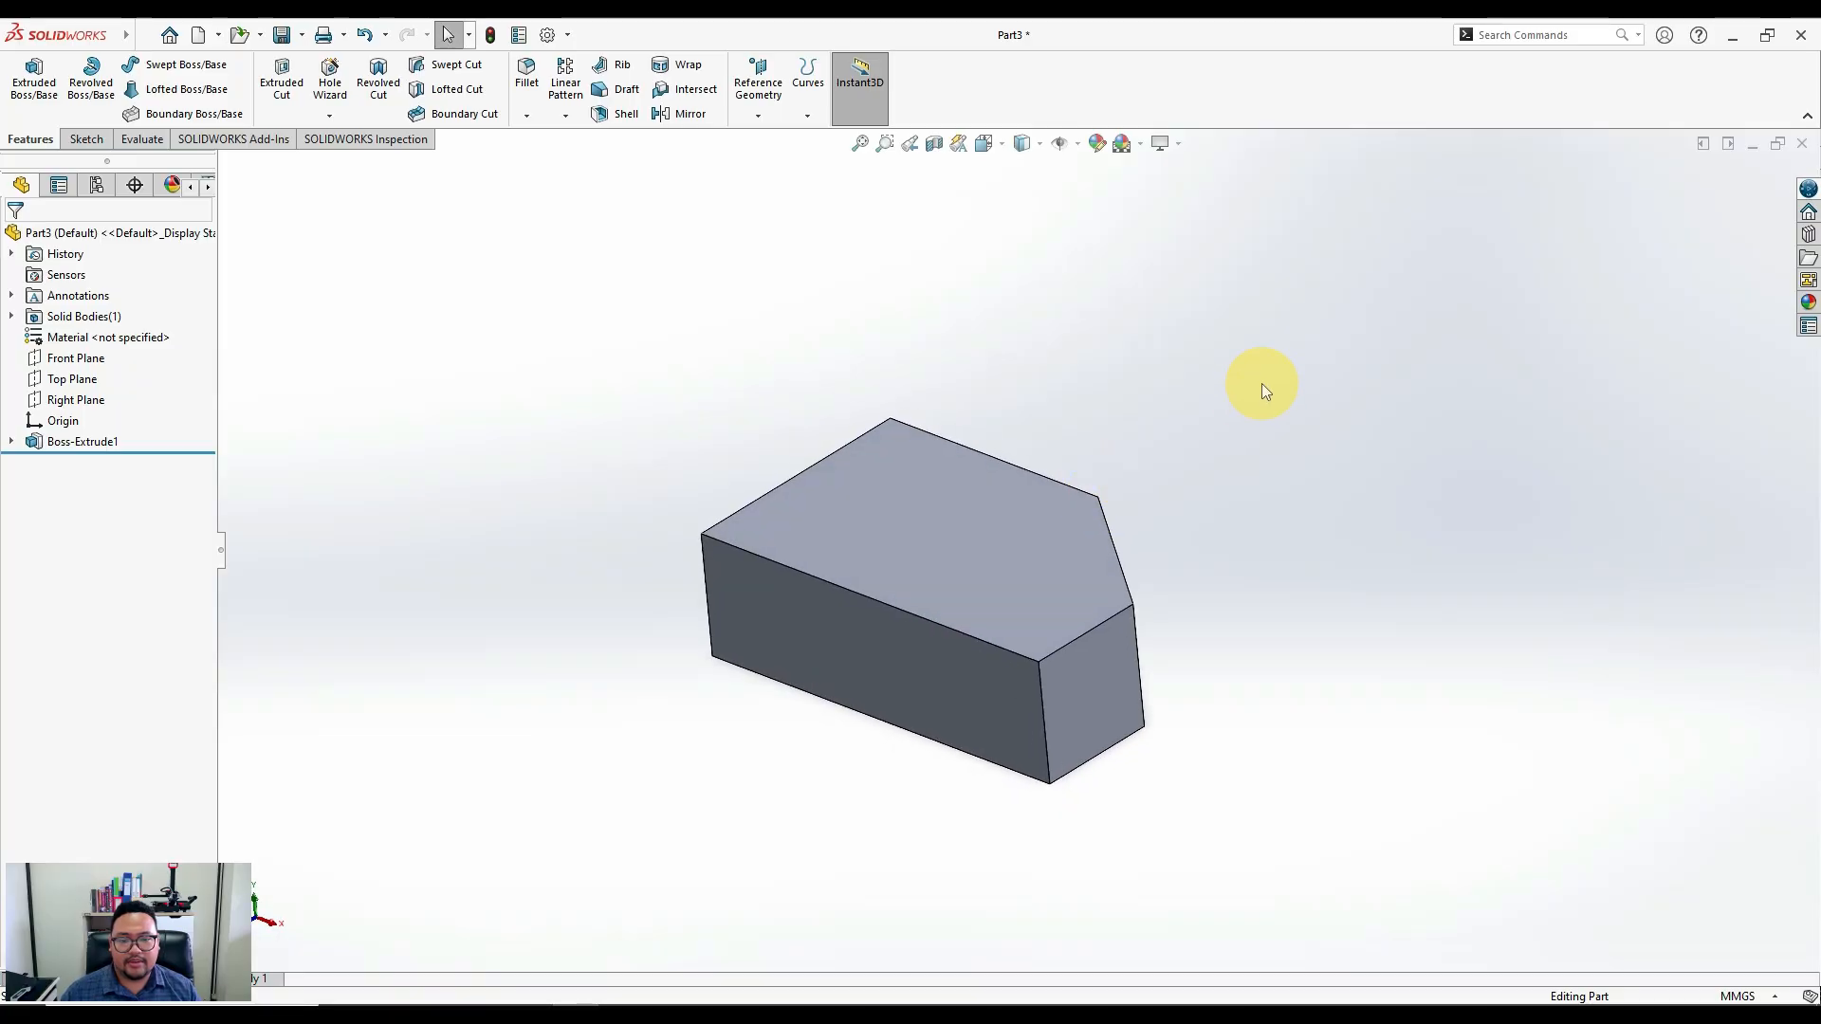